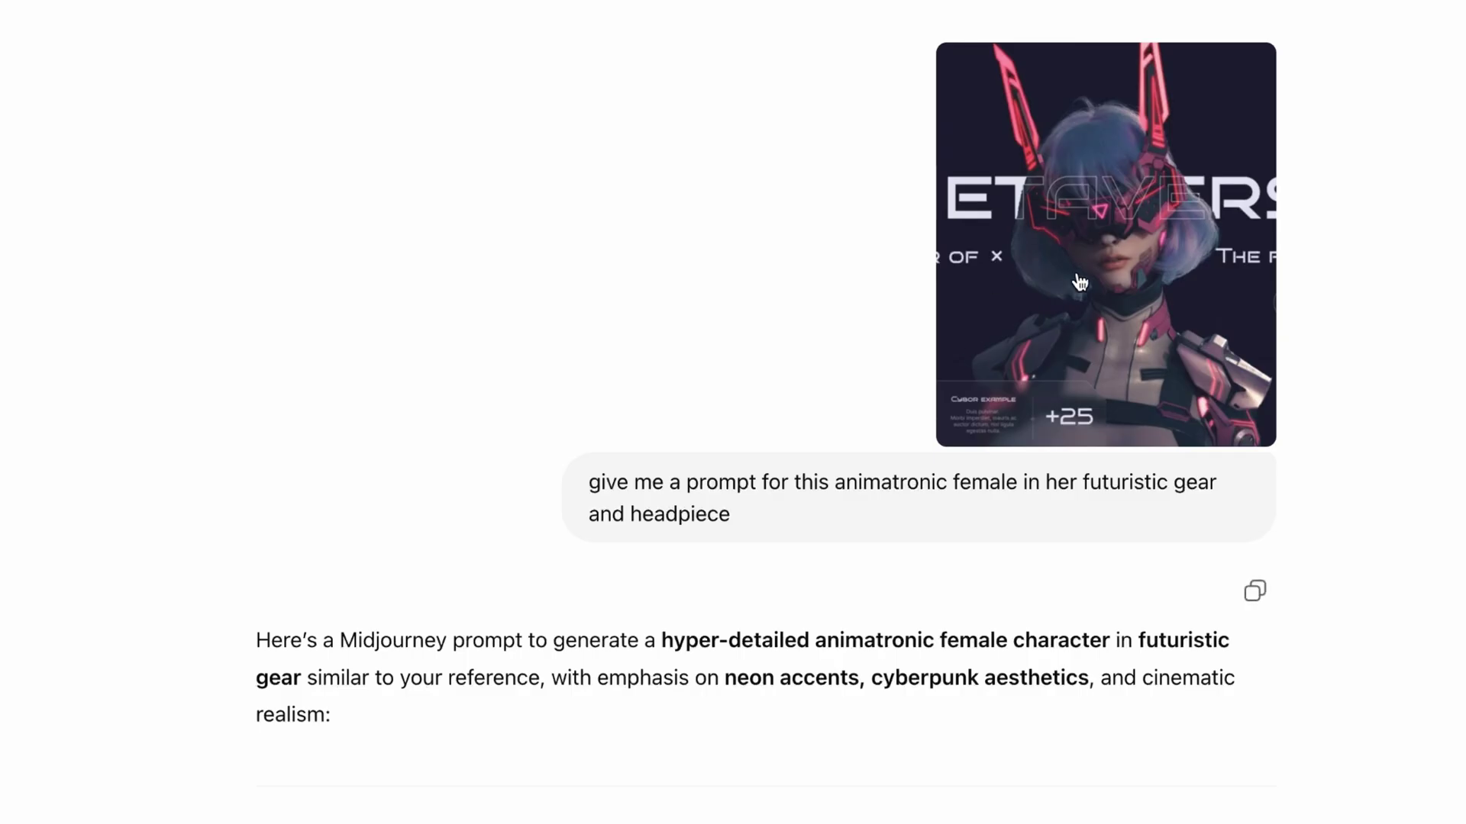
Step: Select and copy the italic animatronic cyborg prompt paragraph under 'Prompt:' in ChatGPT's reply
drag(588, 482, 850, 517)
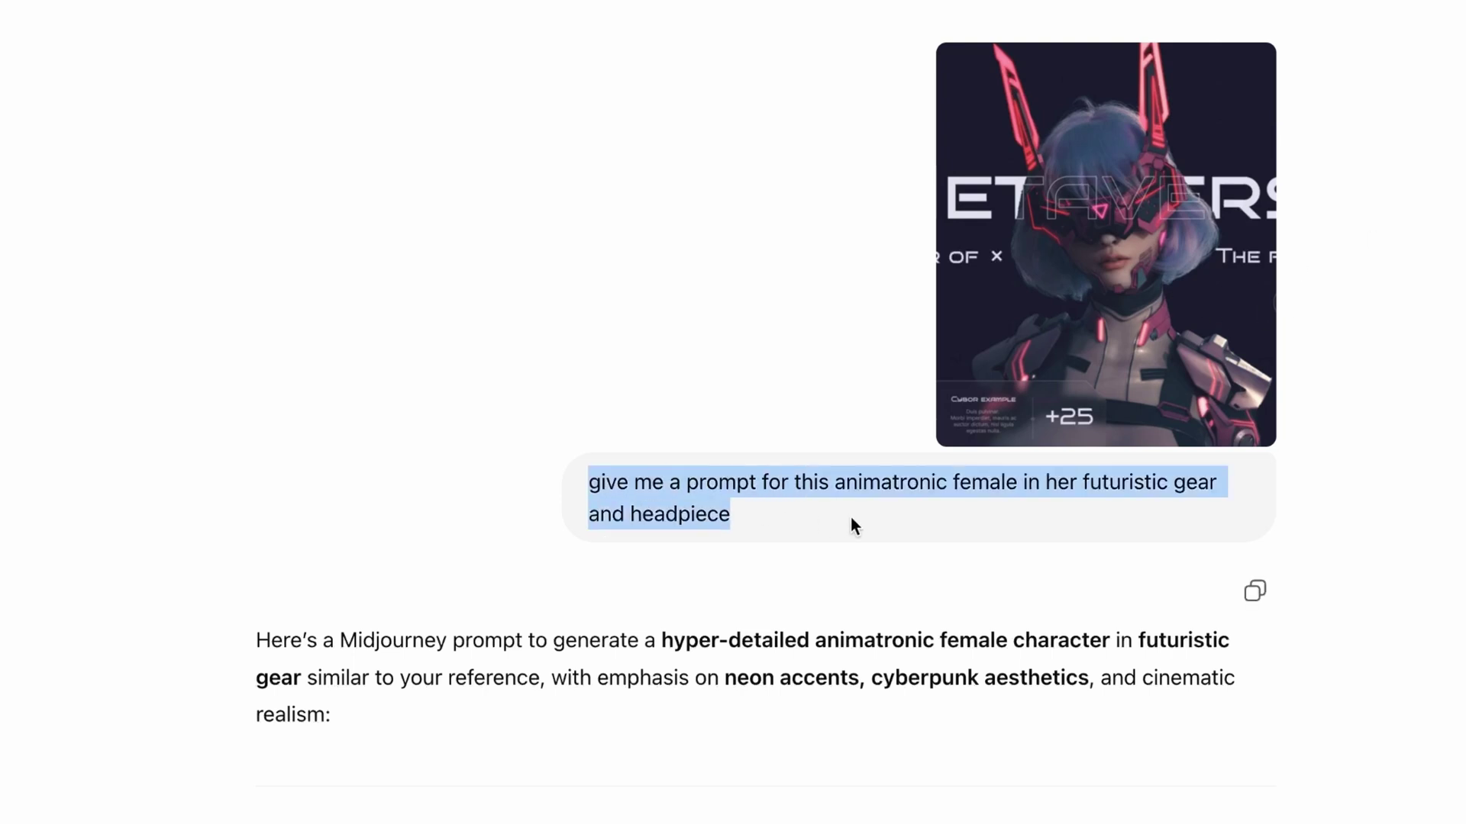
click(960, 506)
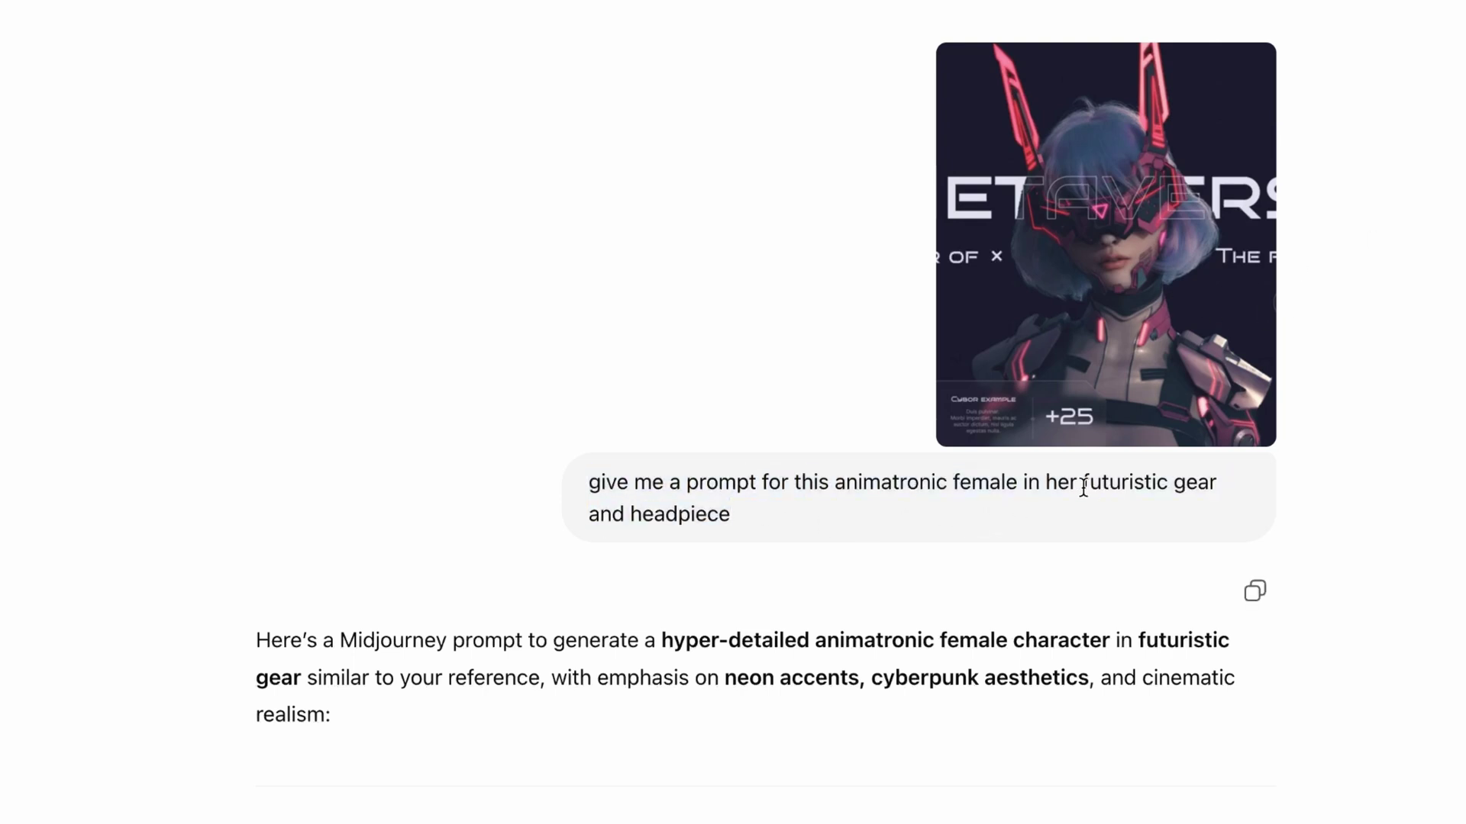
drag(1040, 485, 1185, 503)
click(1024, 528)
scroll(1018, 521, down, 5)
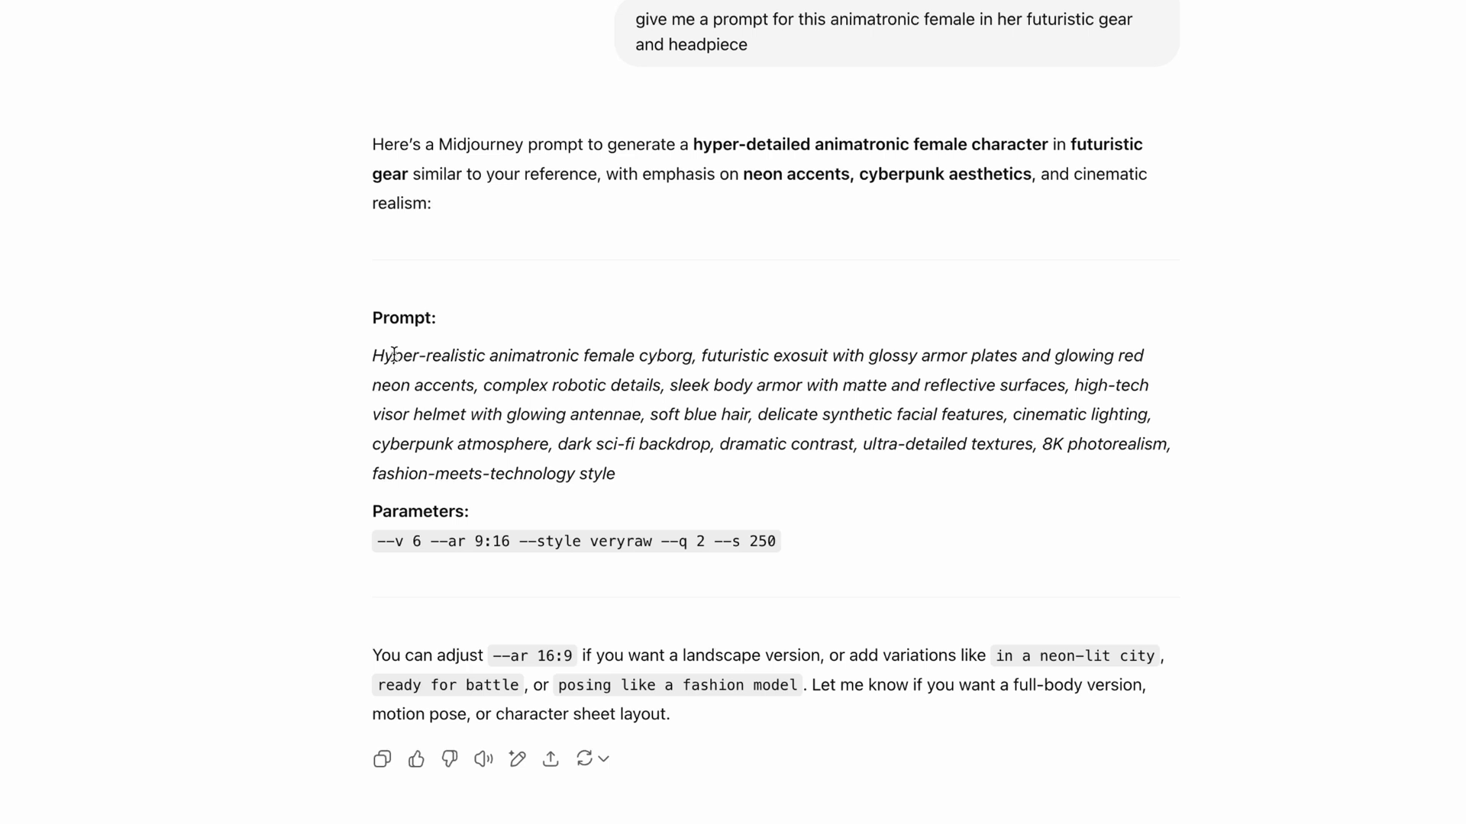
drag(363, 355, 751, 477)
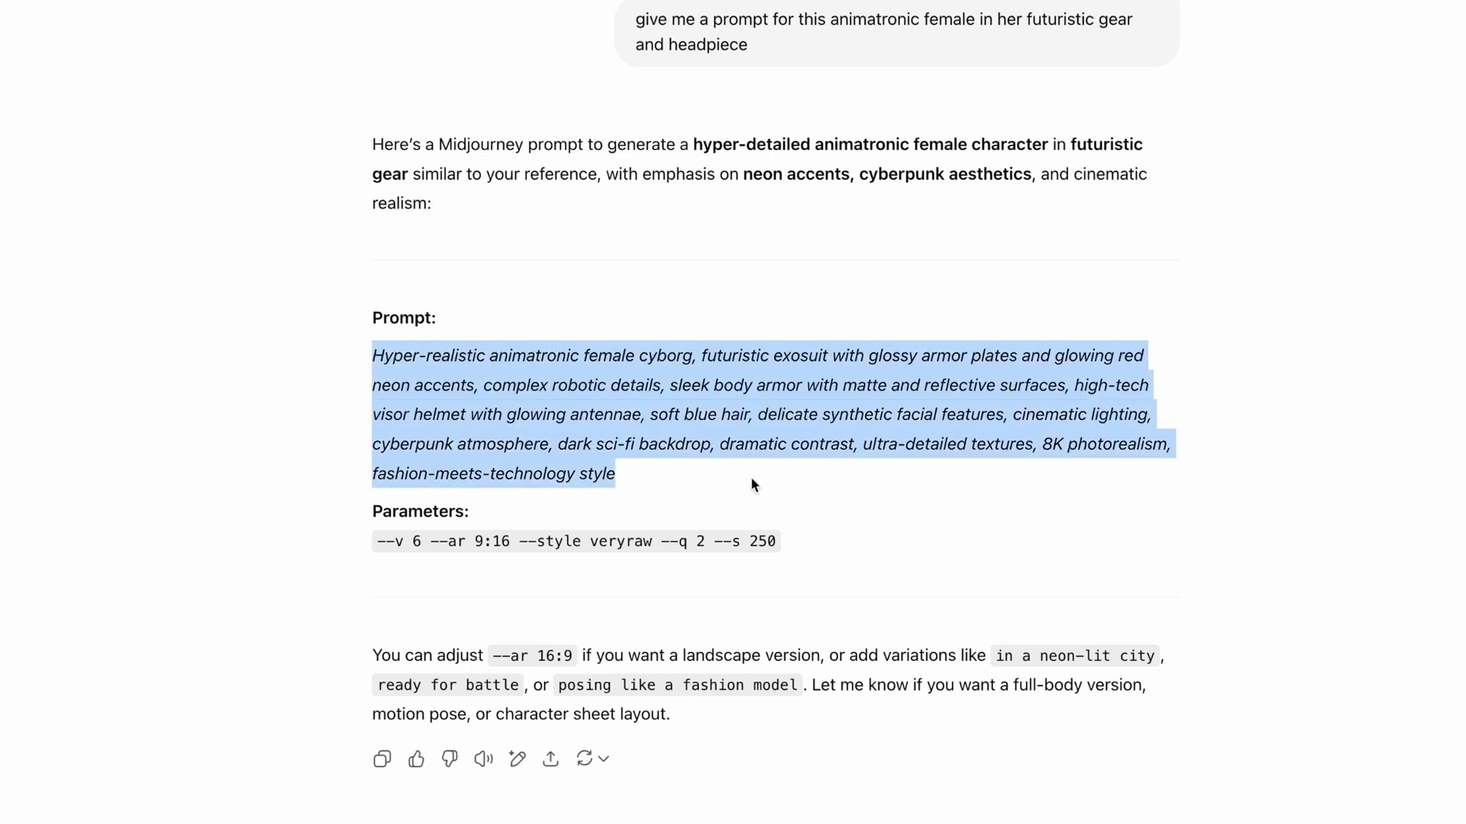
click(813, 482)
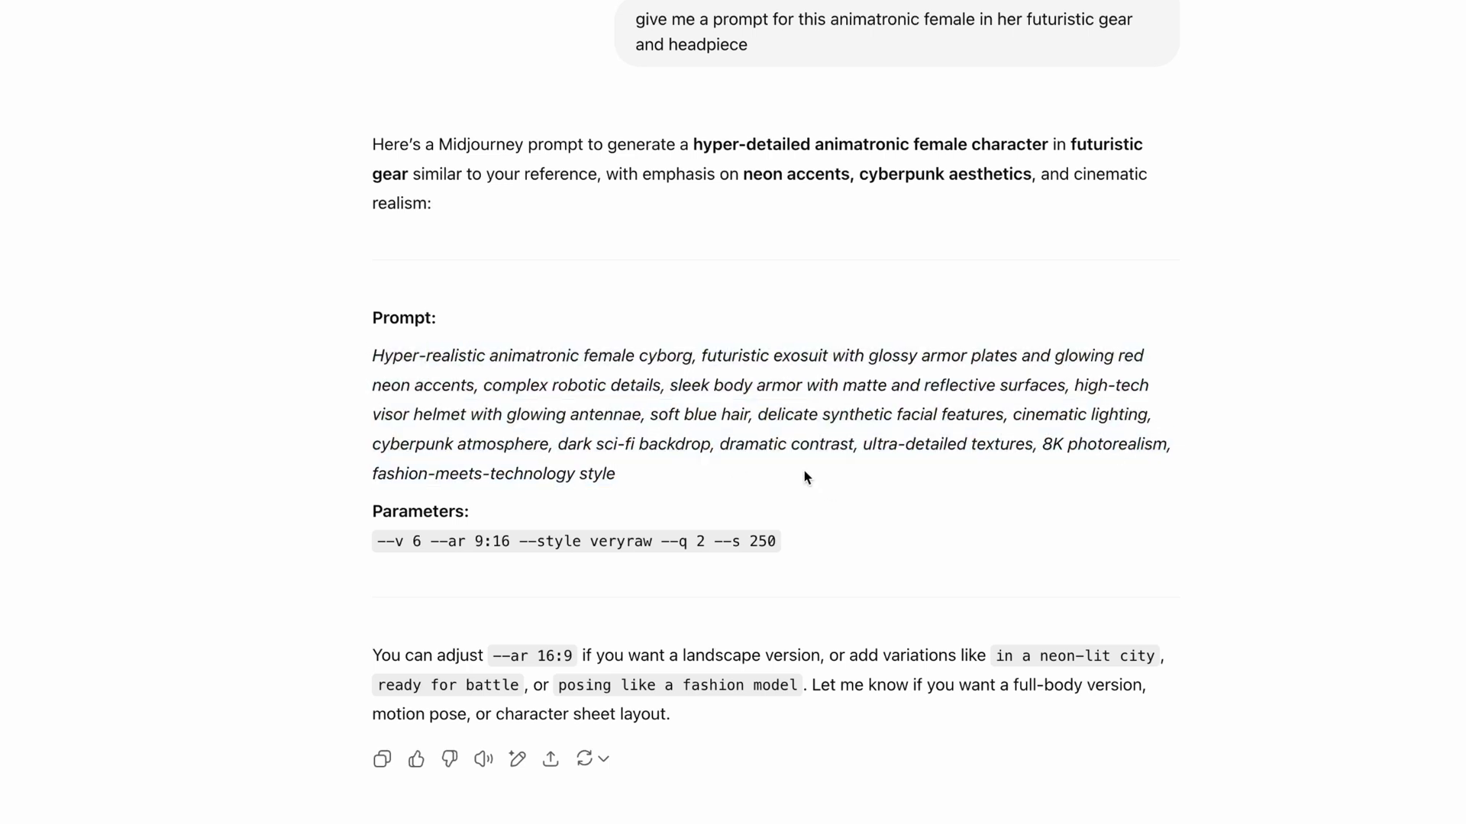
drag(367, 355, 739, 487)
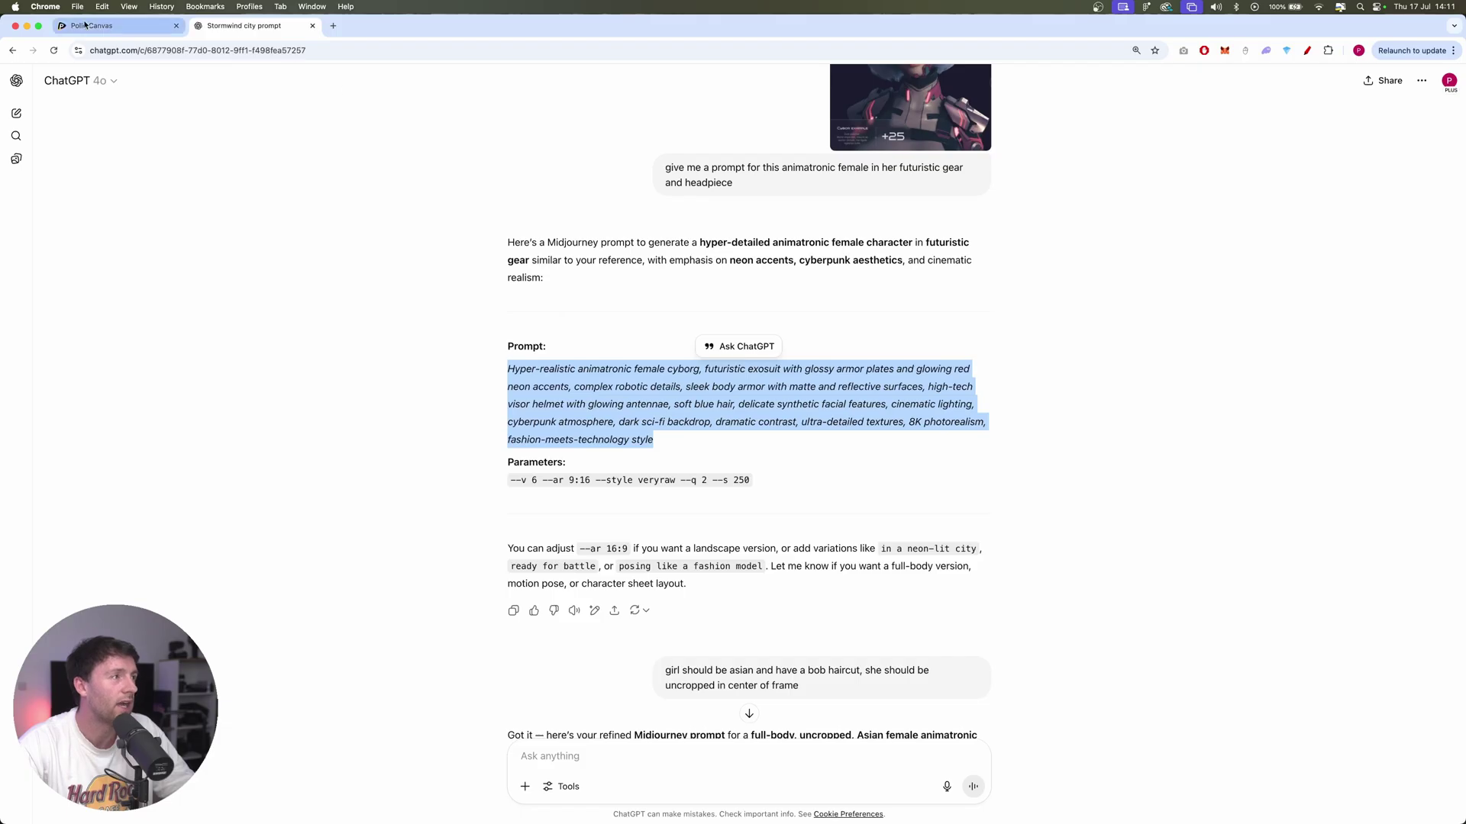
Step: Paste the cyborg prompt into Pollo AI's Prompt box and keep the Imagen 3 model
click(115, 26)
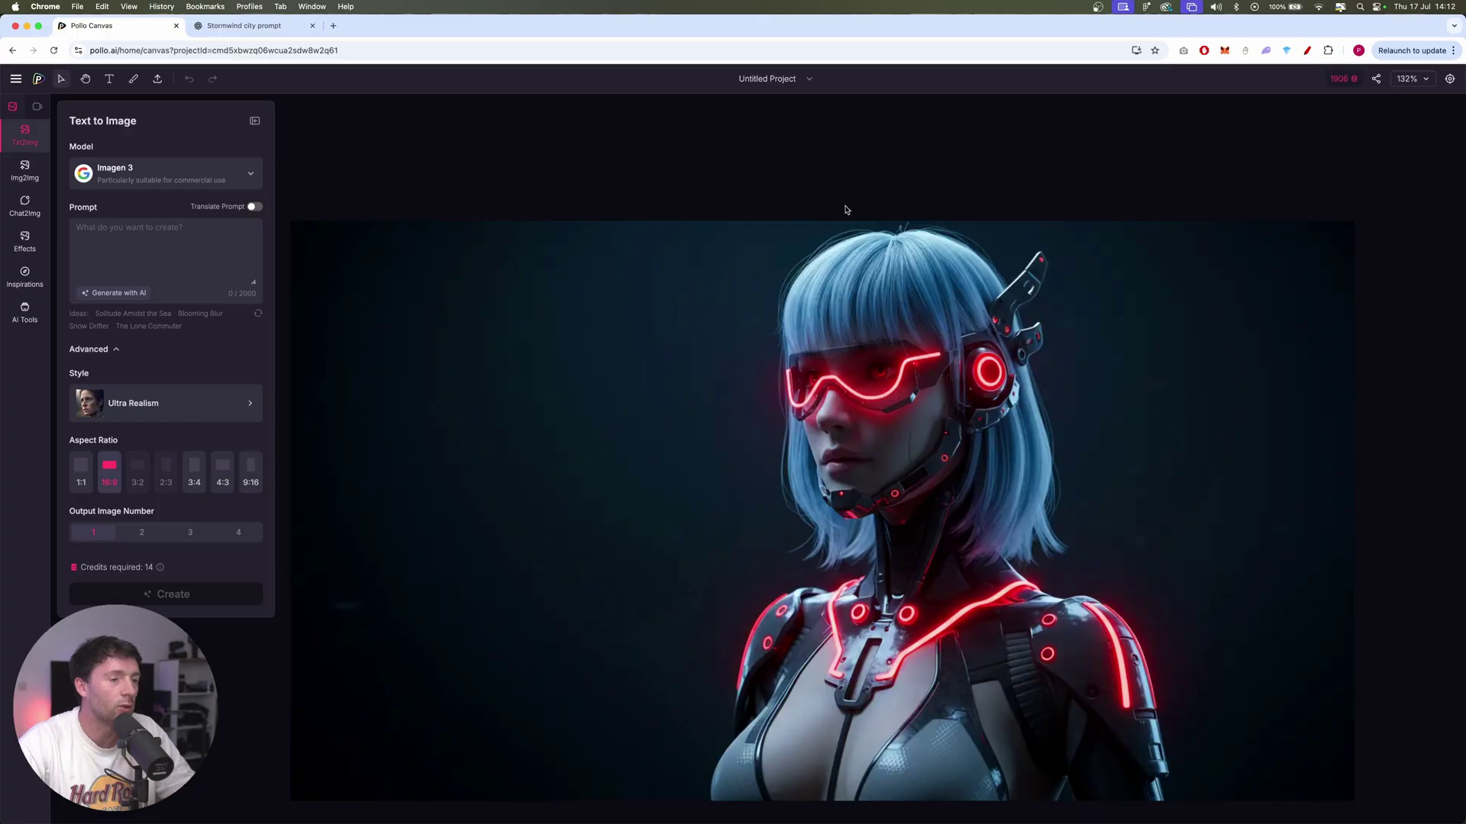
click(165, 234)
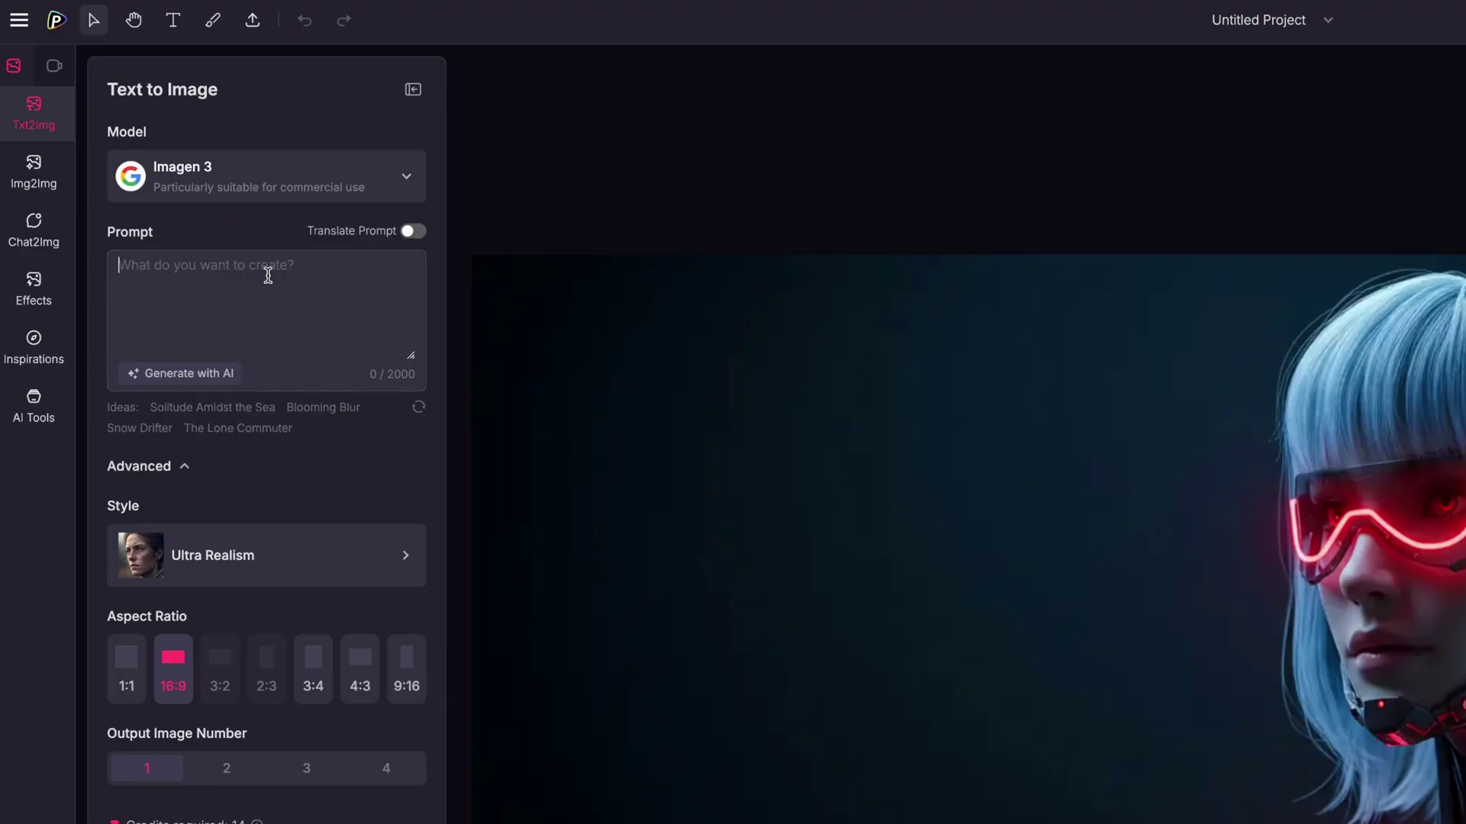
key(ctrl+v)
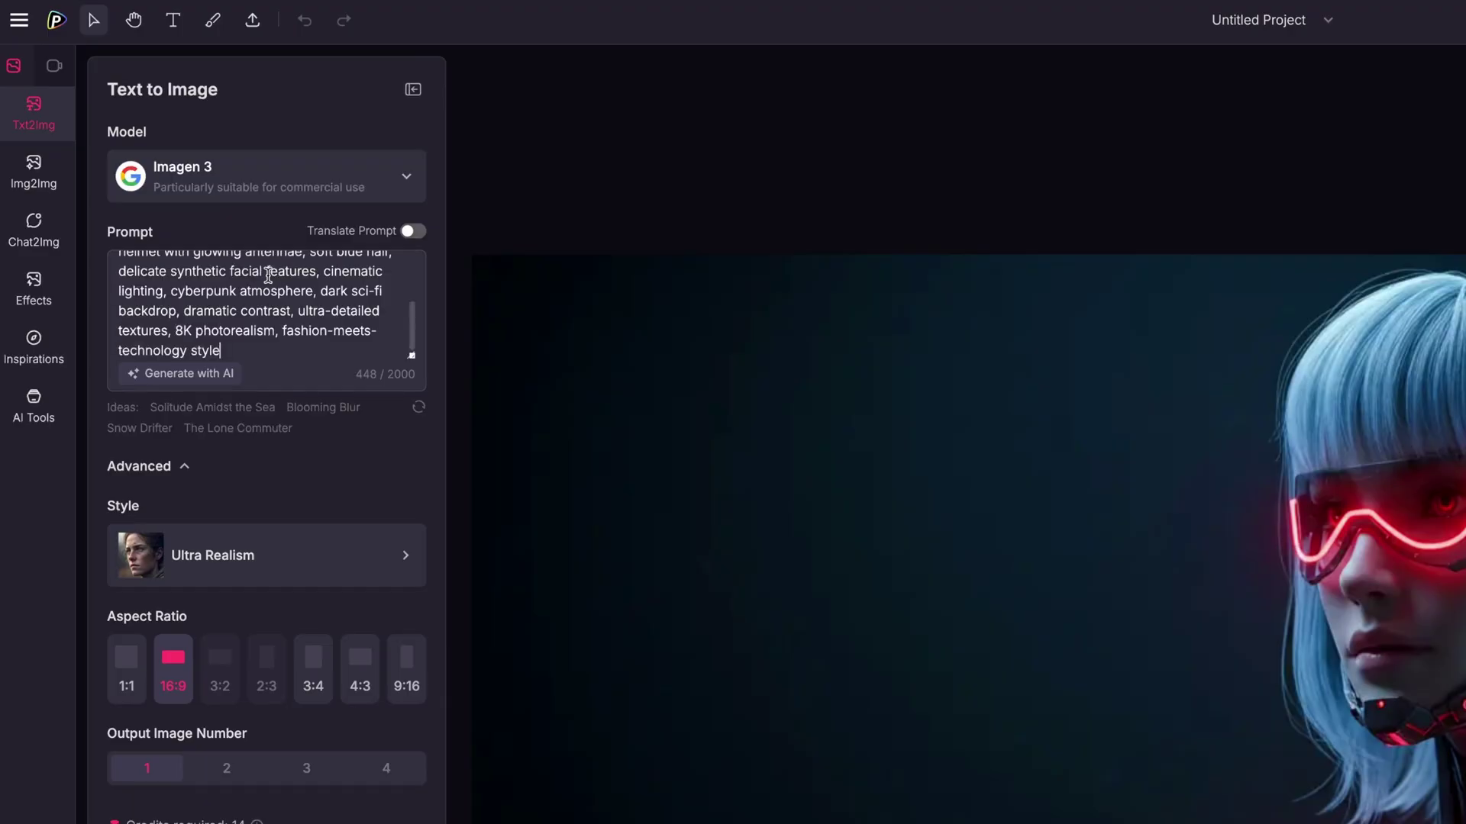
scroll(268, 286, up, 3)
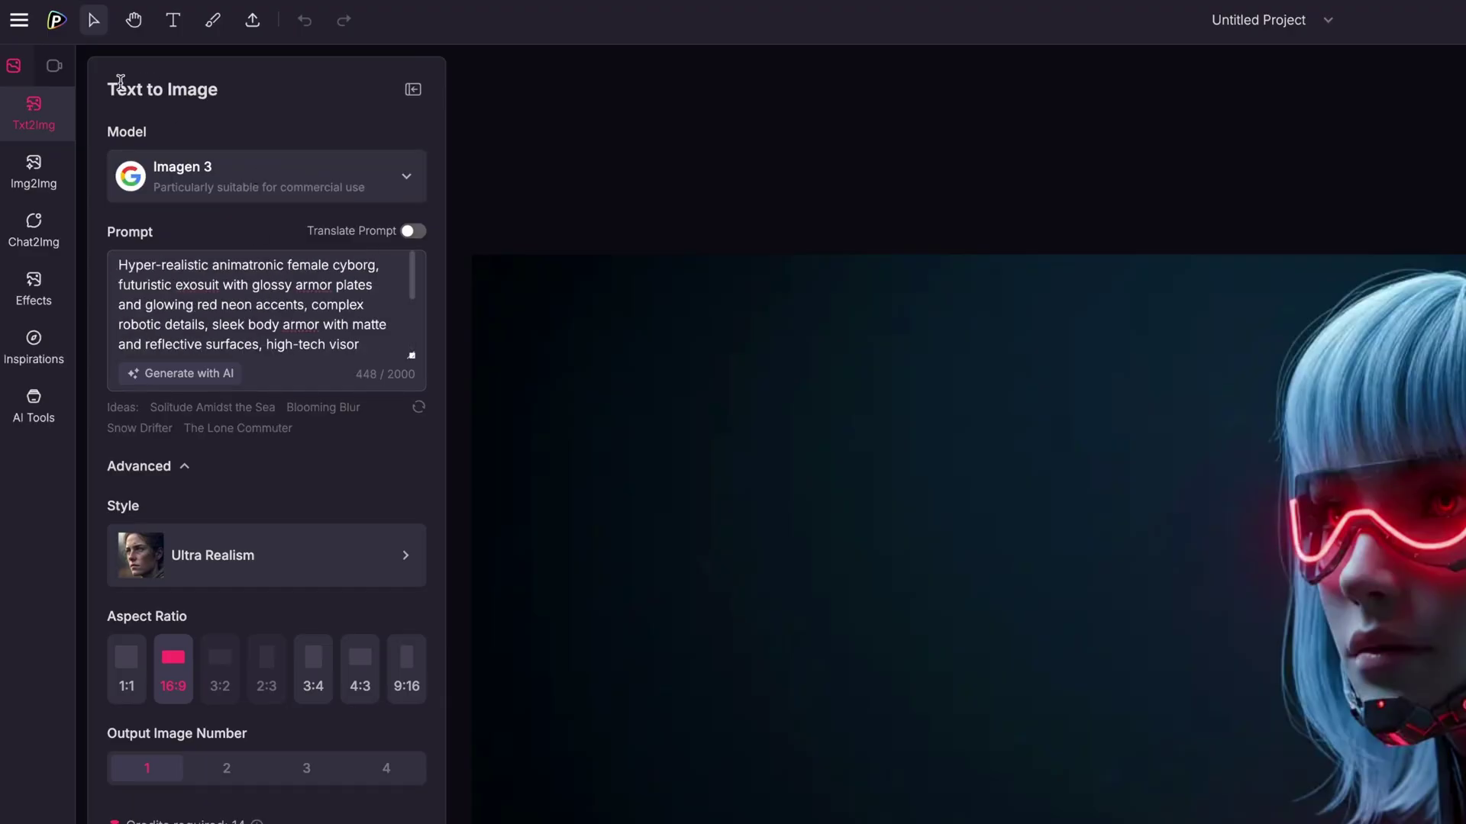
click(201, 187)
scroll(272, 539, up, 2)
scroll(272, 536, up, 2)
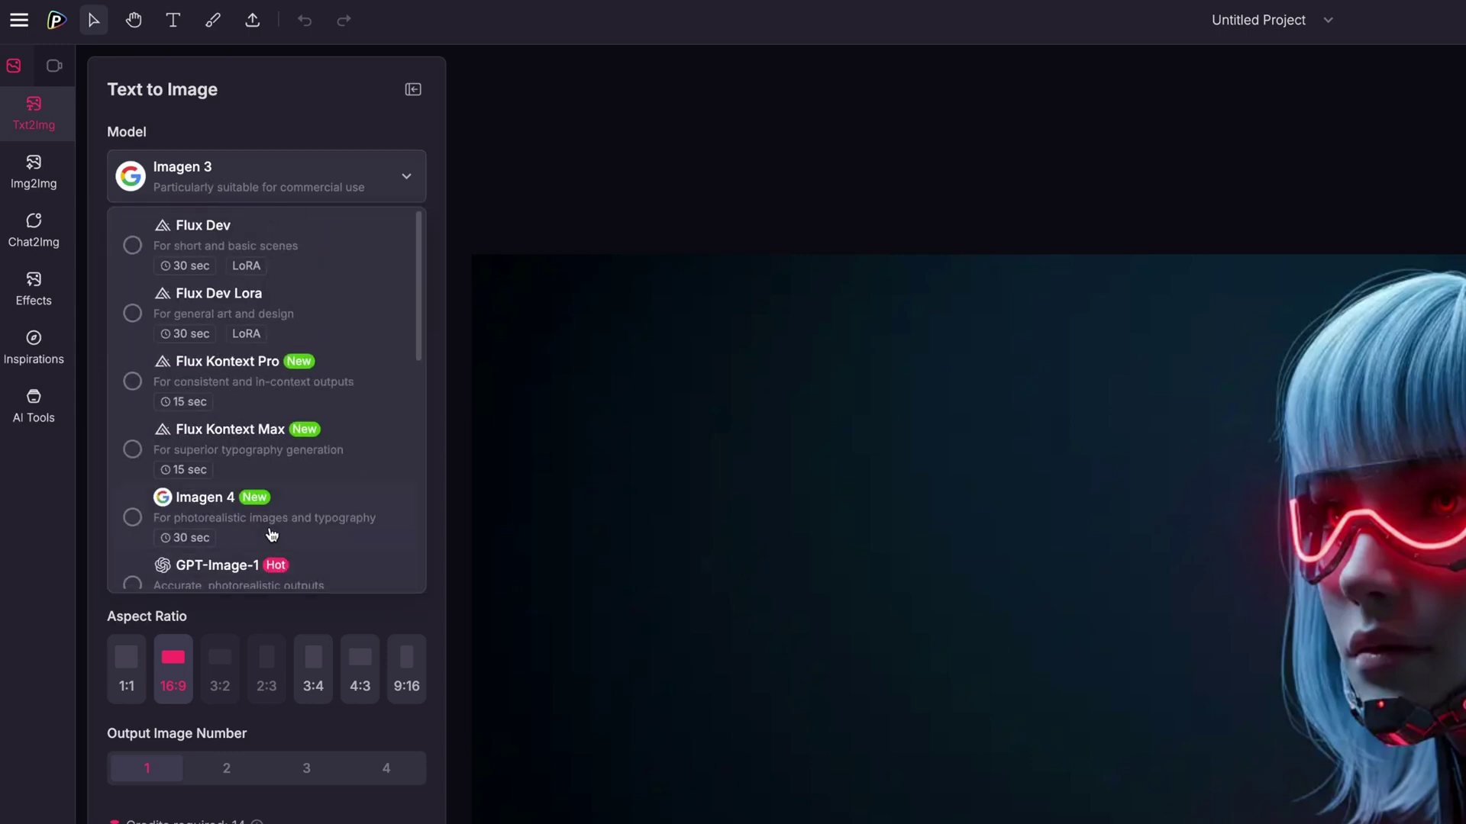
scroll(330, 326, down, 1)
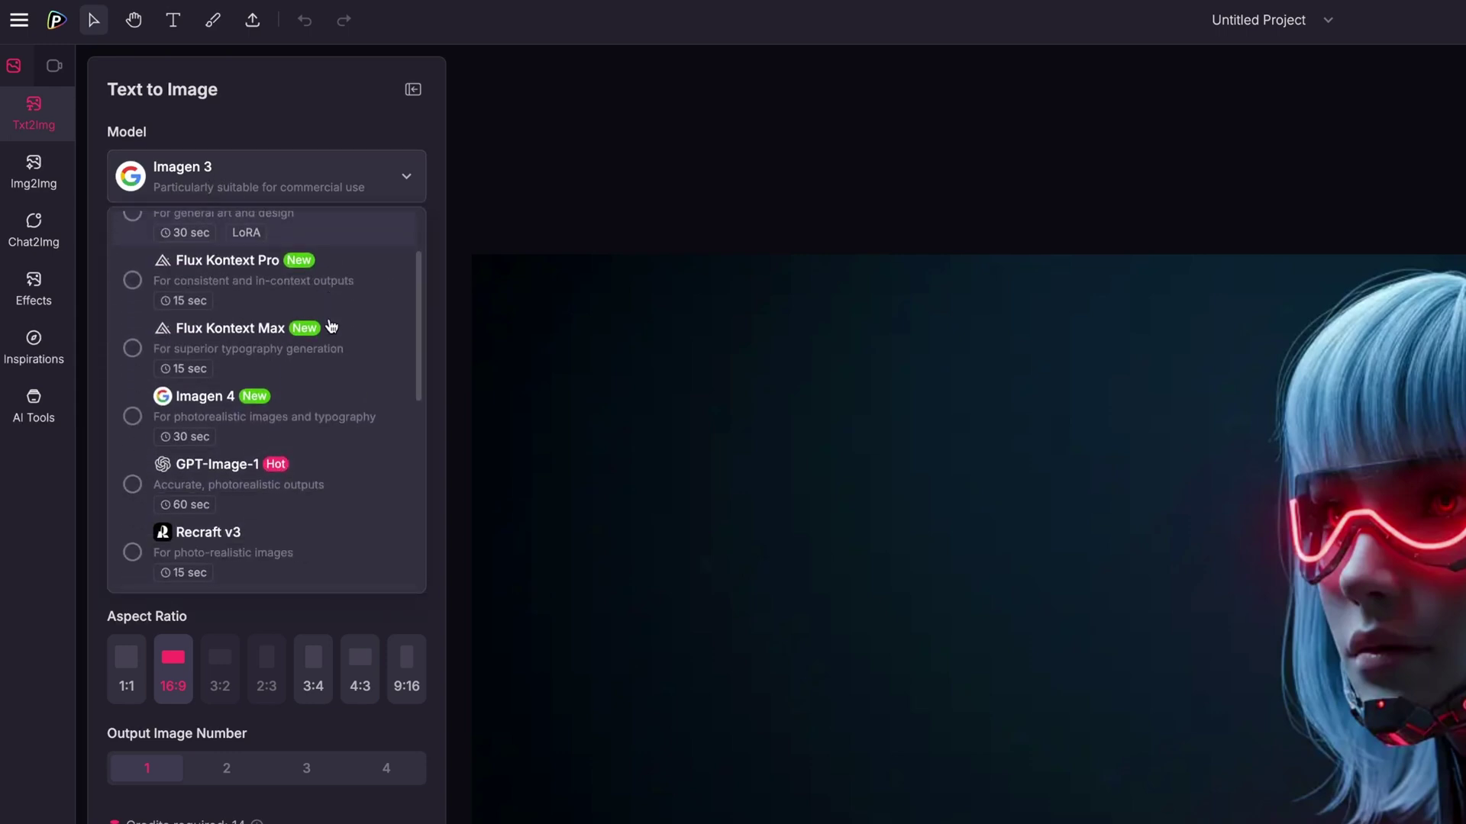
scroll(307, 419, down, 1)
scroll(307, 420, down, 1)
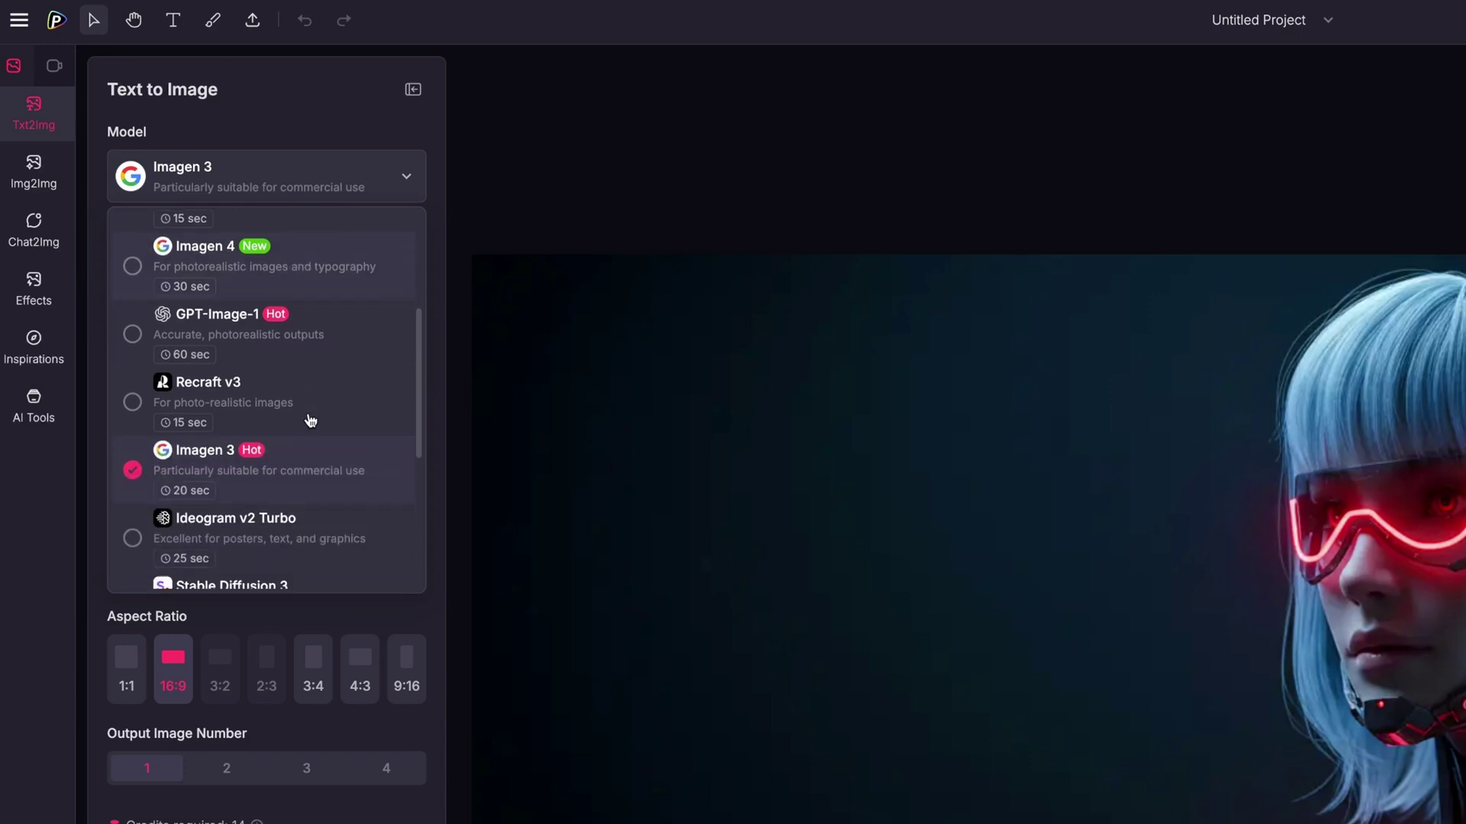
click(282, 425)
Step: Keep the Ultra Realism style, then select ChatGPT's refined full-body cyborg prompt
click(224, 564)
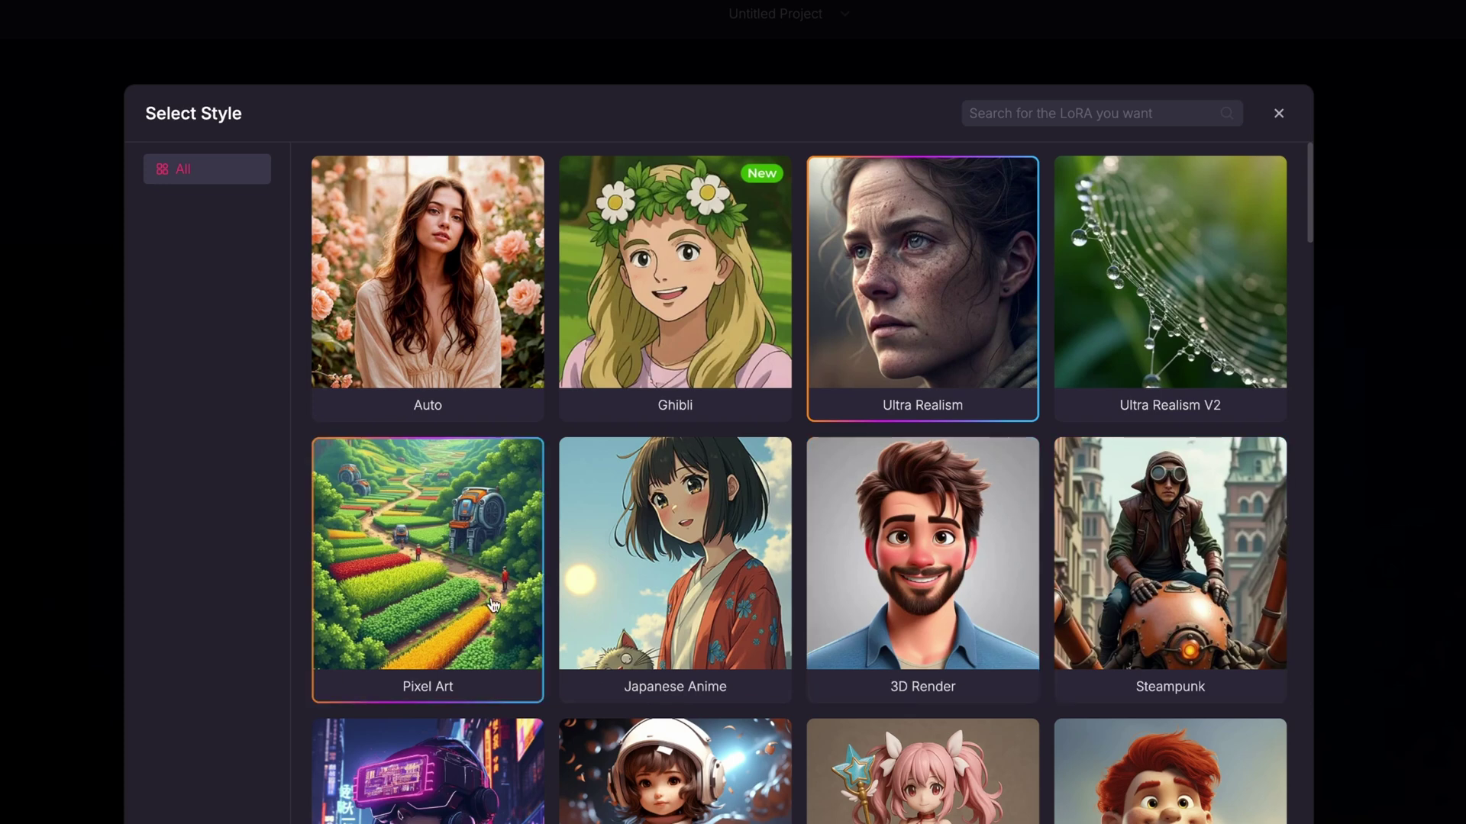
click(931, 306)
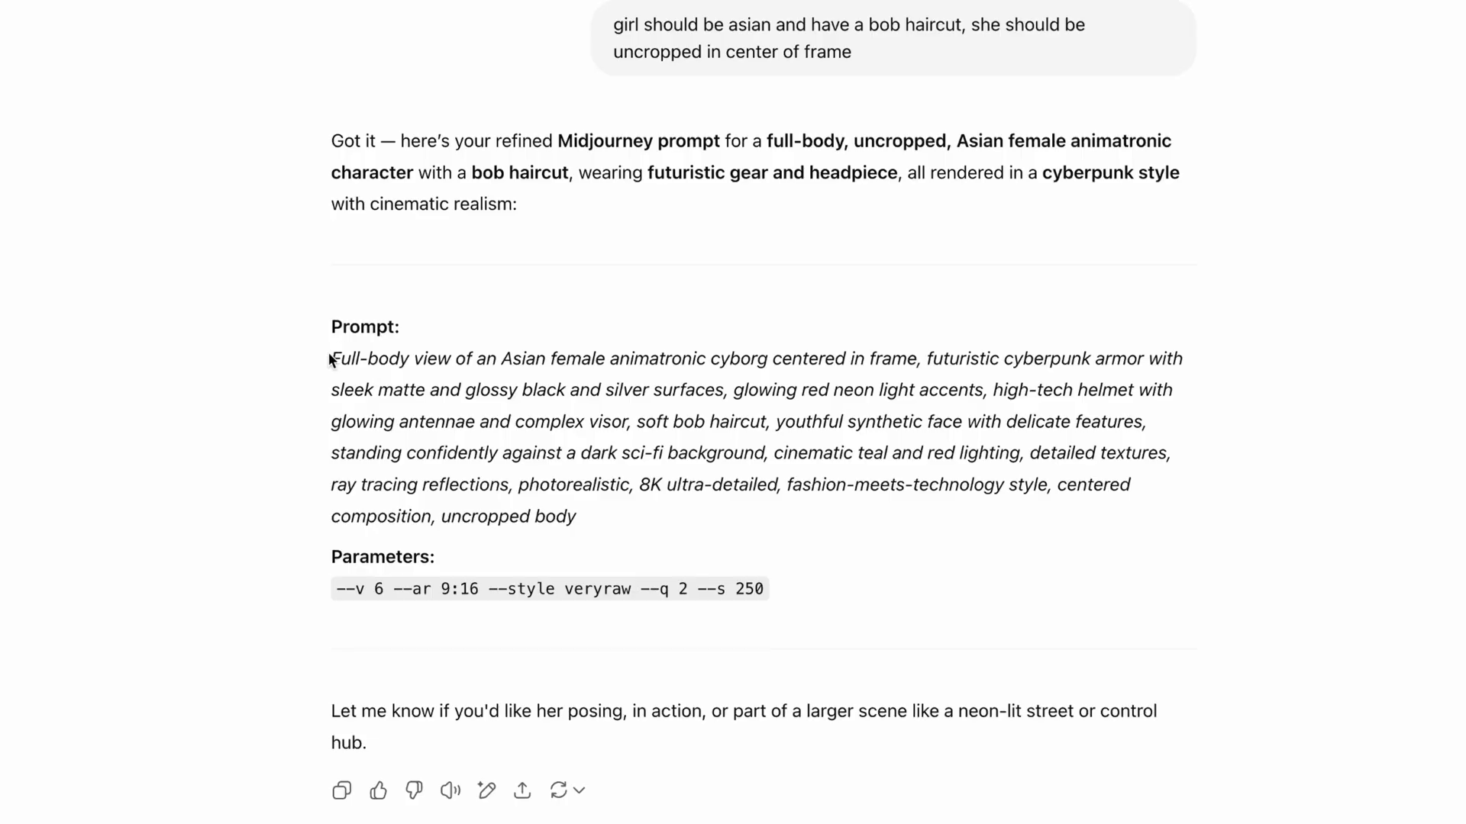
drag(331, 360, 762, 529)
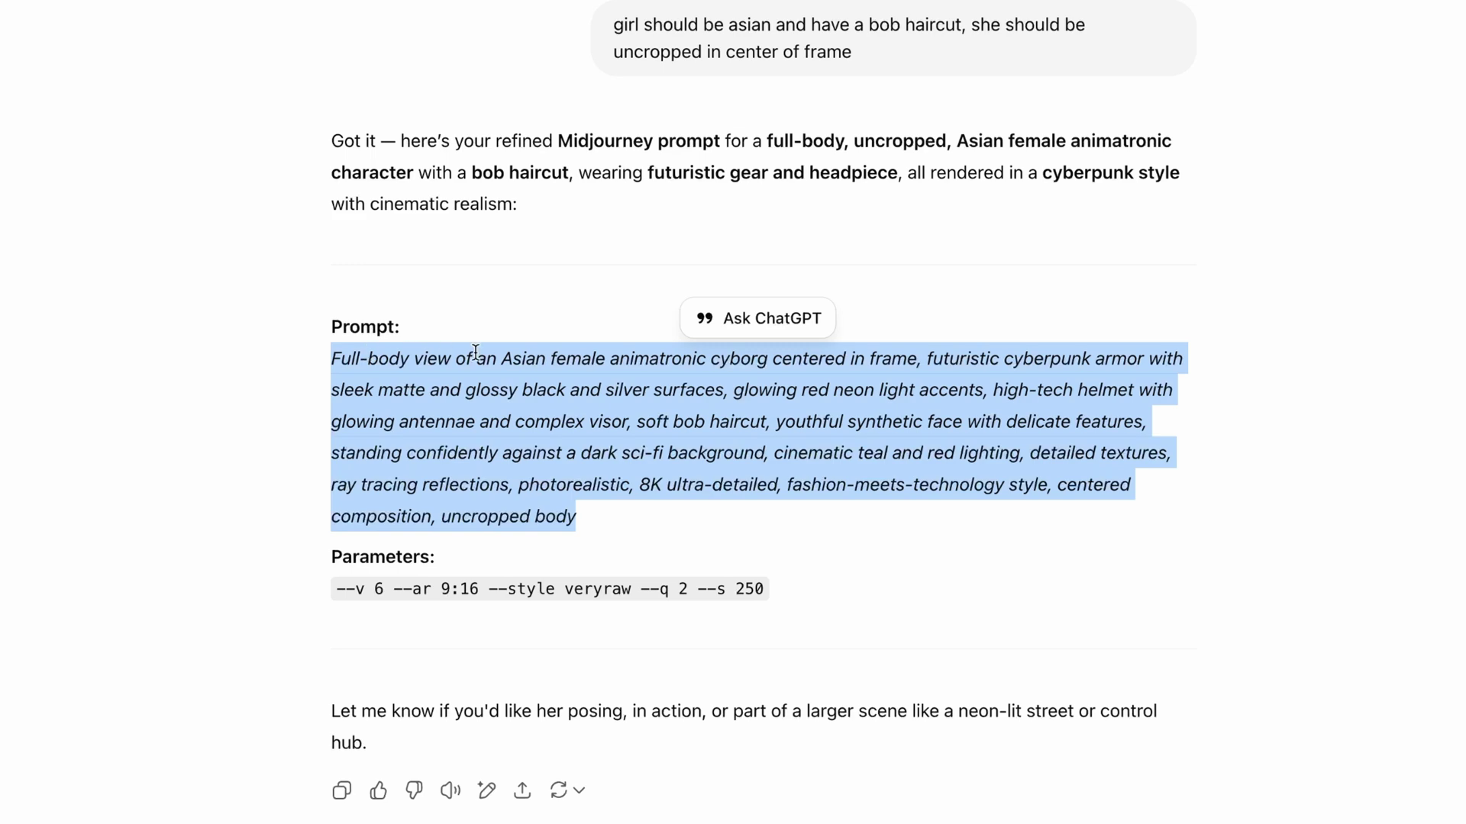
click(347, 358)
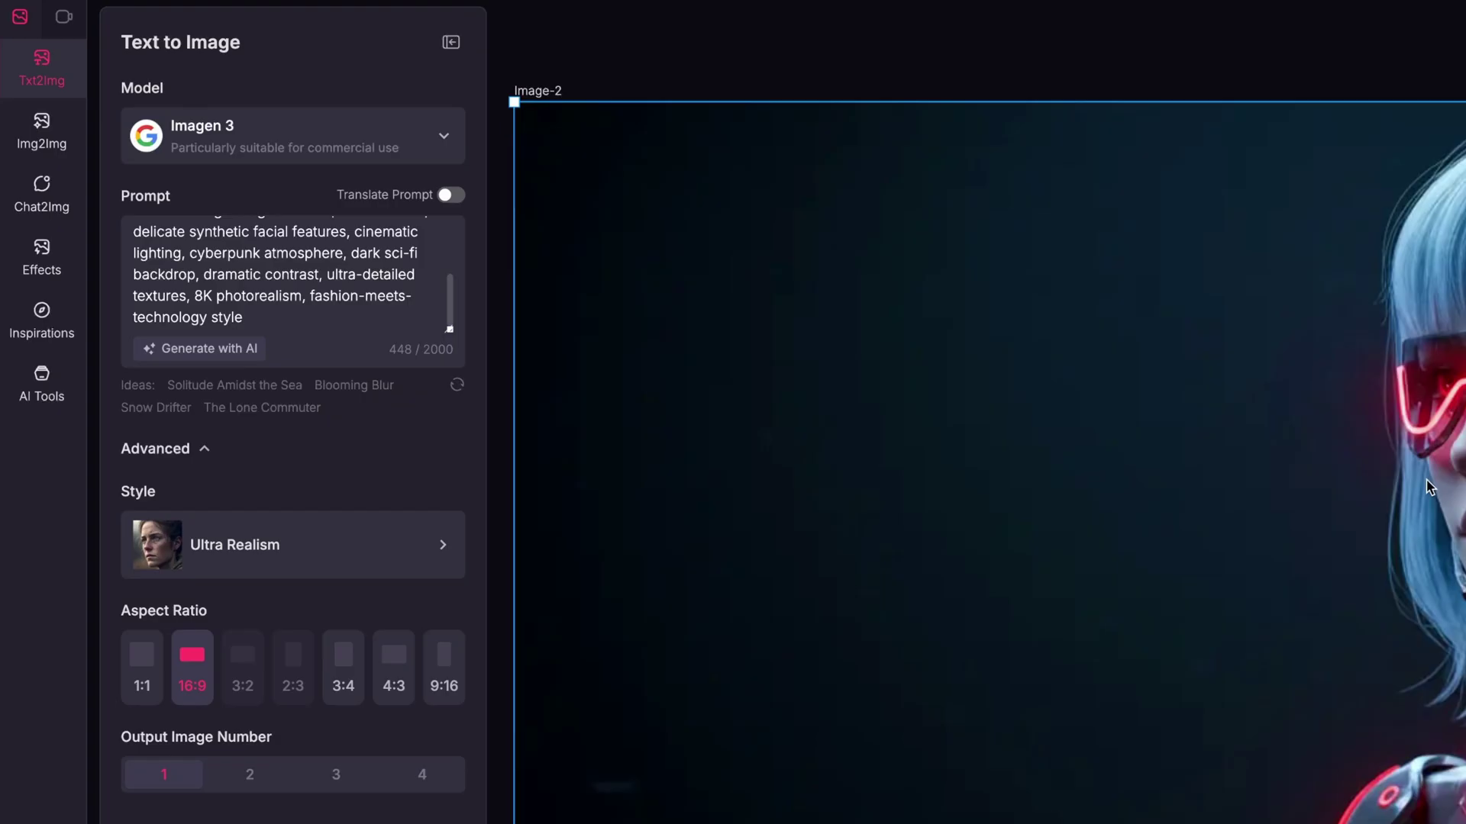
Step: Replace the Prompt box text with the refined full-body cyborg prompt
key(ctrl+a)
key(BackSpace)
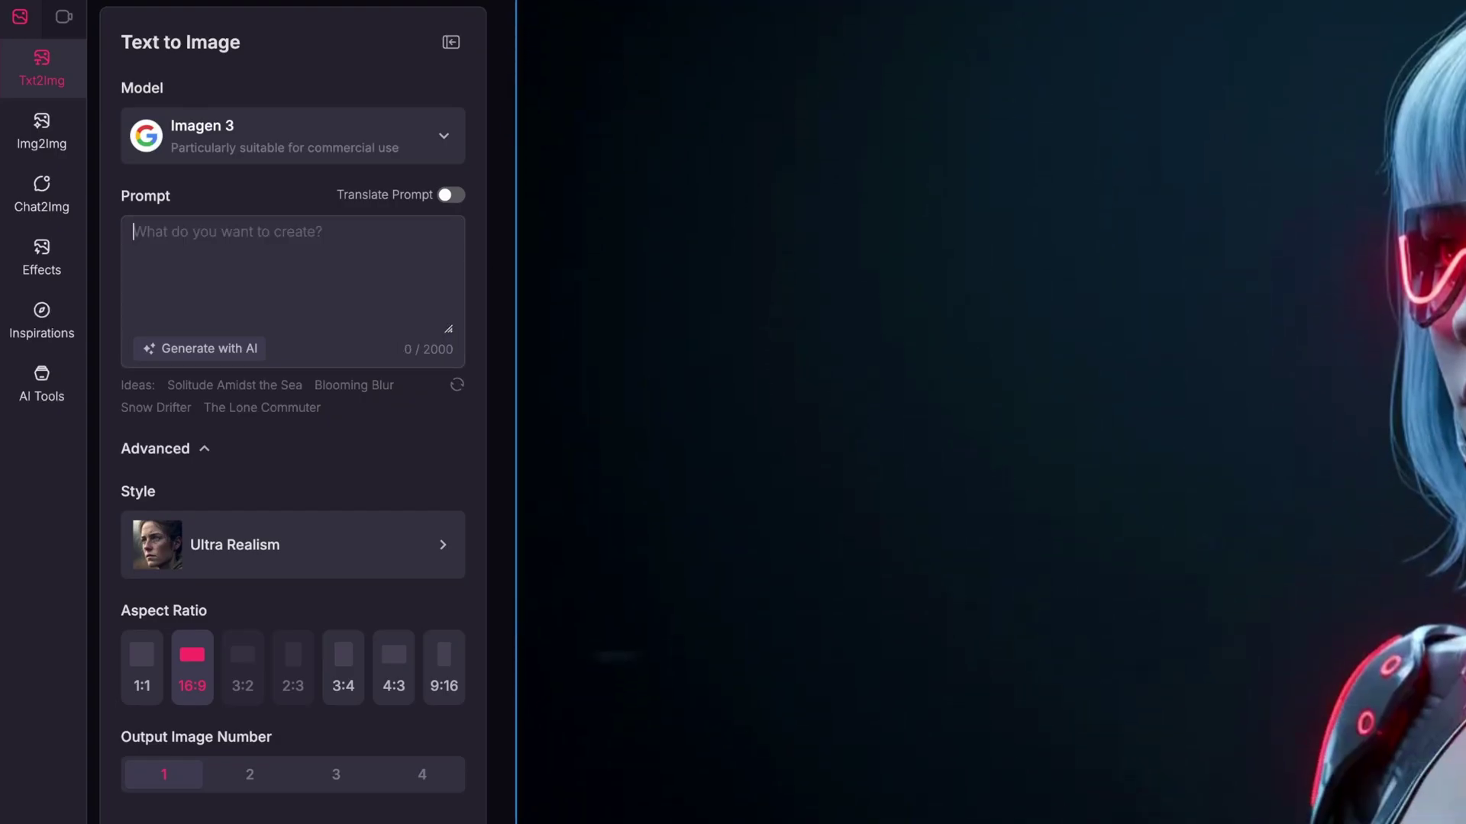
key(ctrl+v)
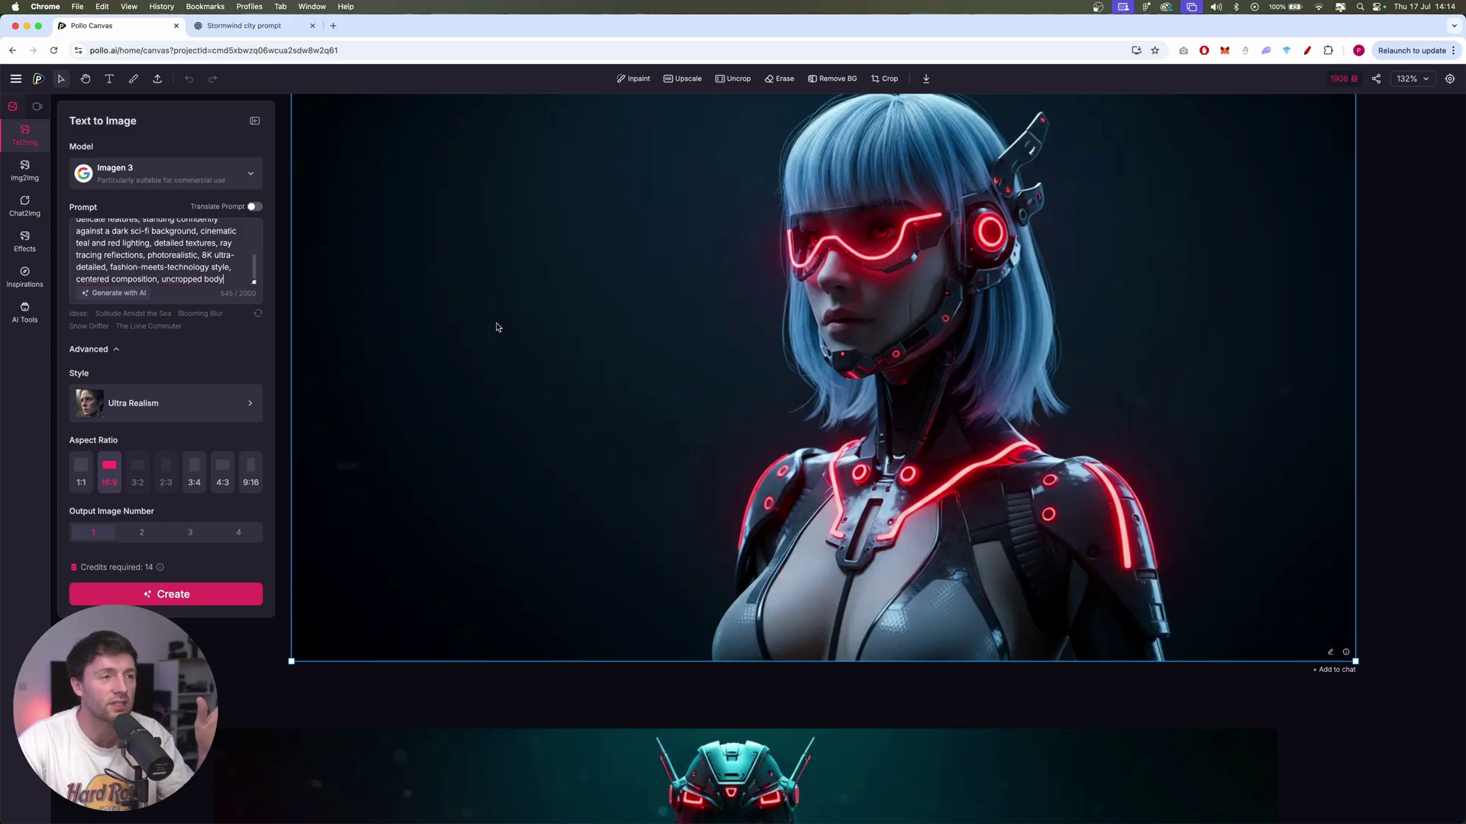
scroll(640, 364, down, 1)
scroll(641, 364, down, 2)
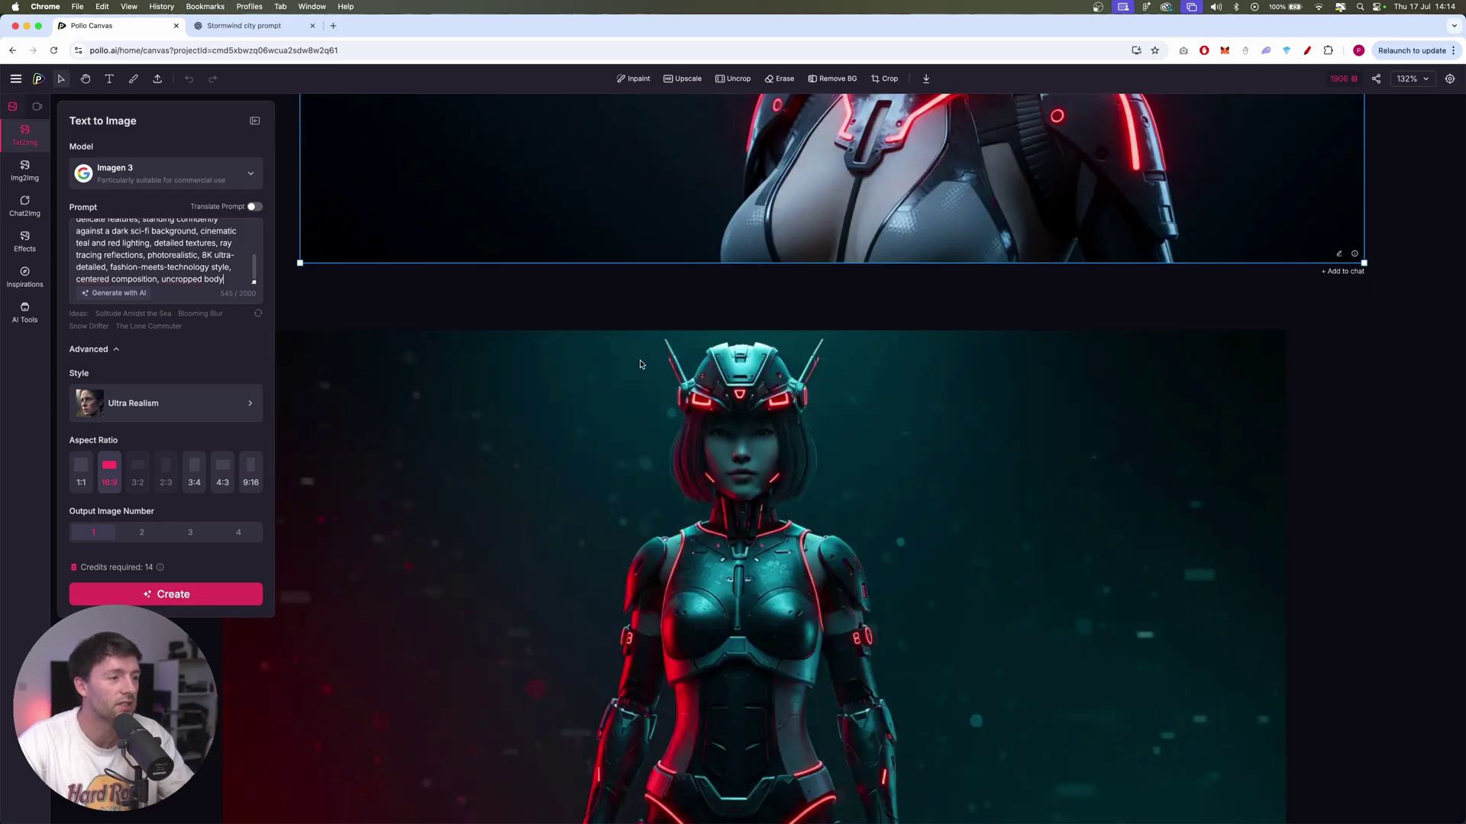
scroll(640, 364, down, 1)
scroll(640, 364, down, 1)
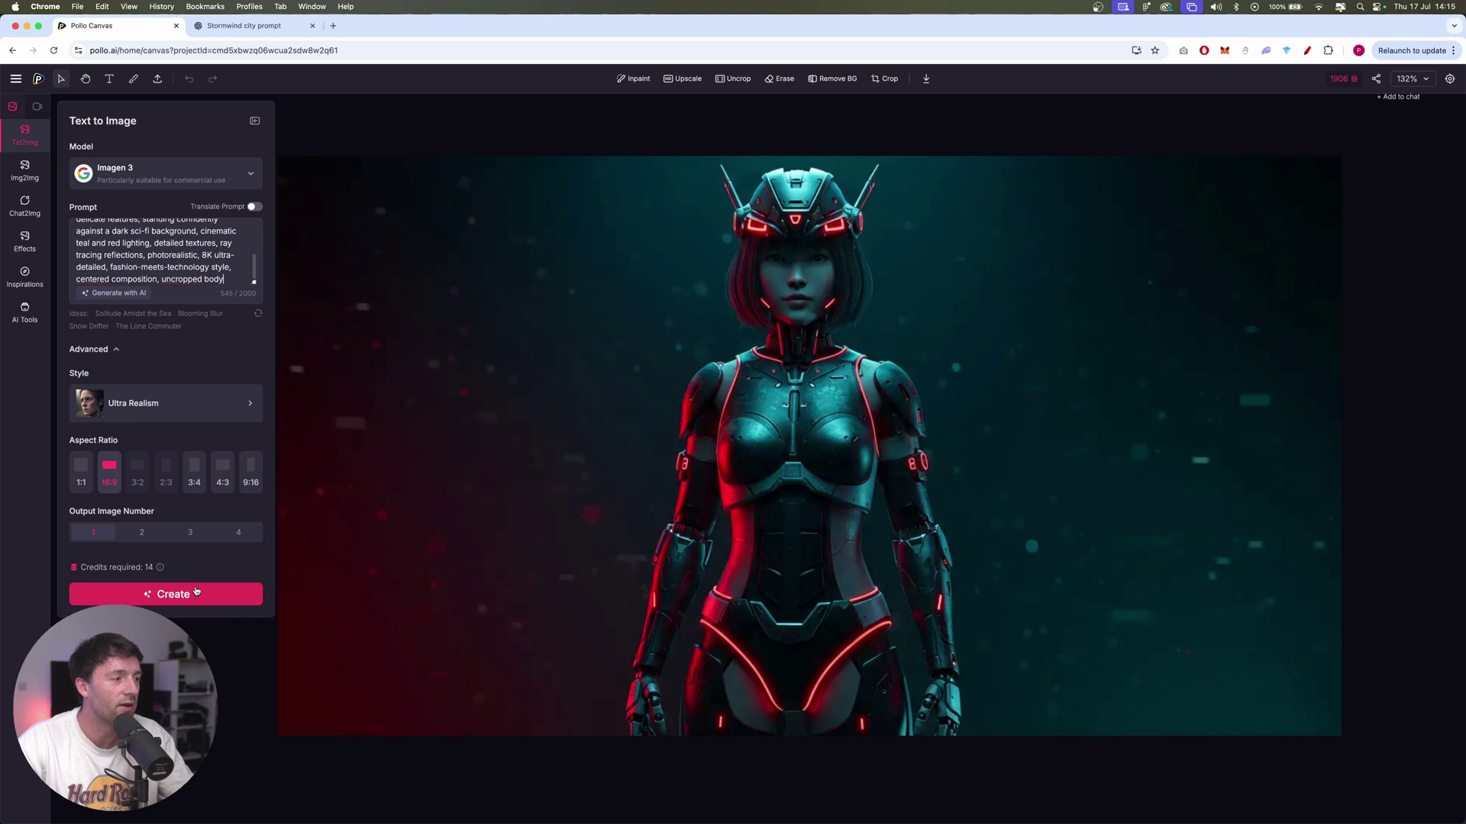
Step: Compare the generated images and select the blue-haired cyborg portrait (Image-2)
click(853, 345)
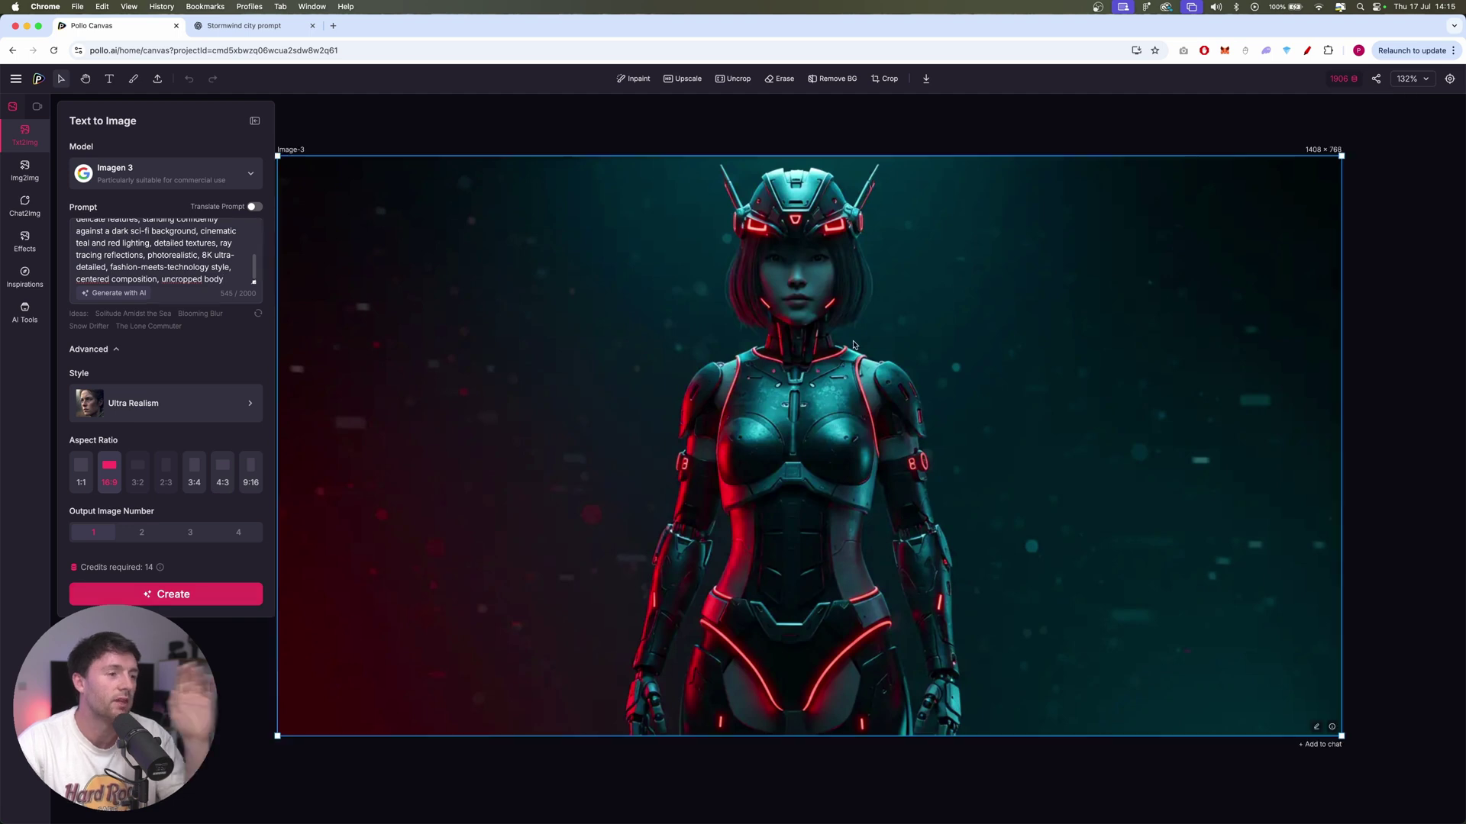
click(833, 142)
scroll(836, 143, up, 3)
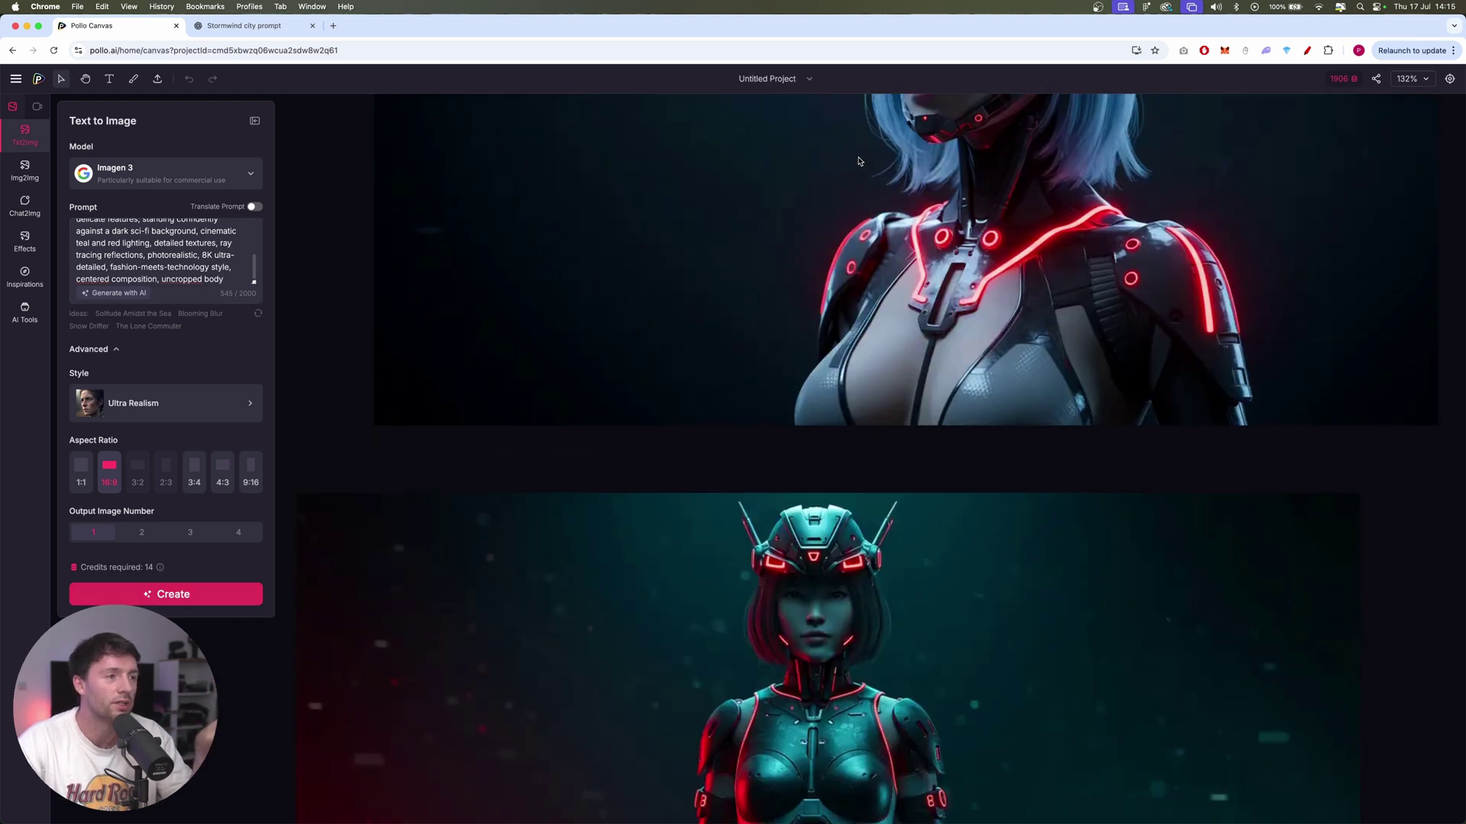
scroll(855, 162, up, 5)
scroll(855, 162, down, 5)
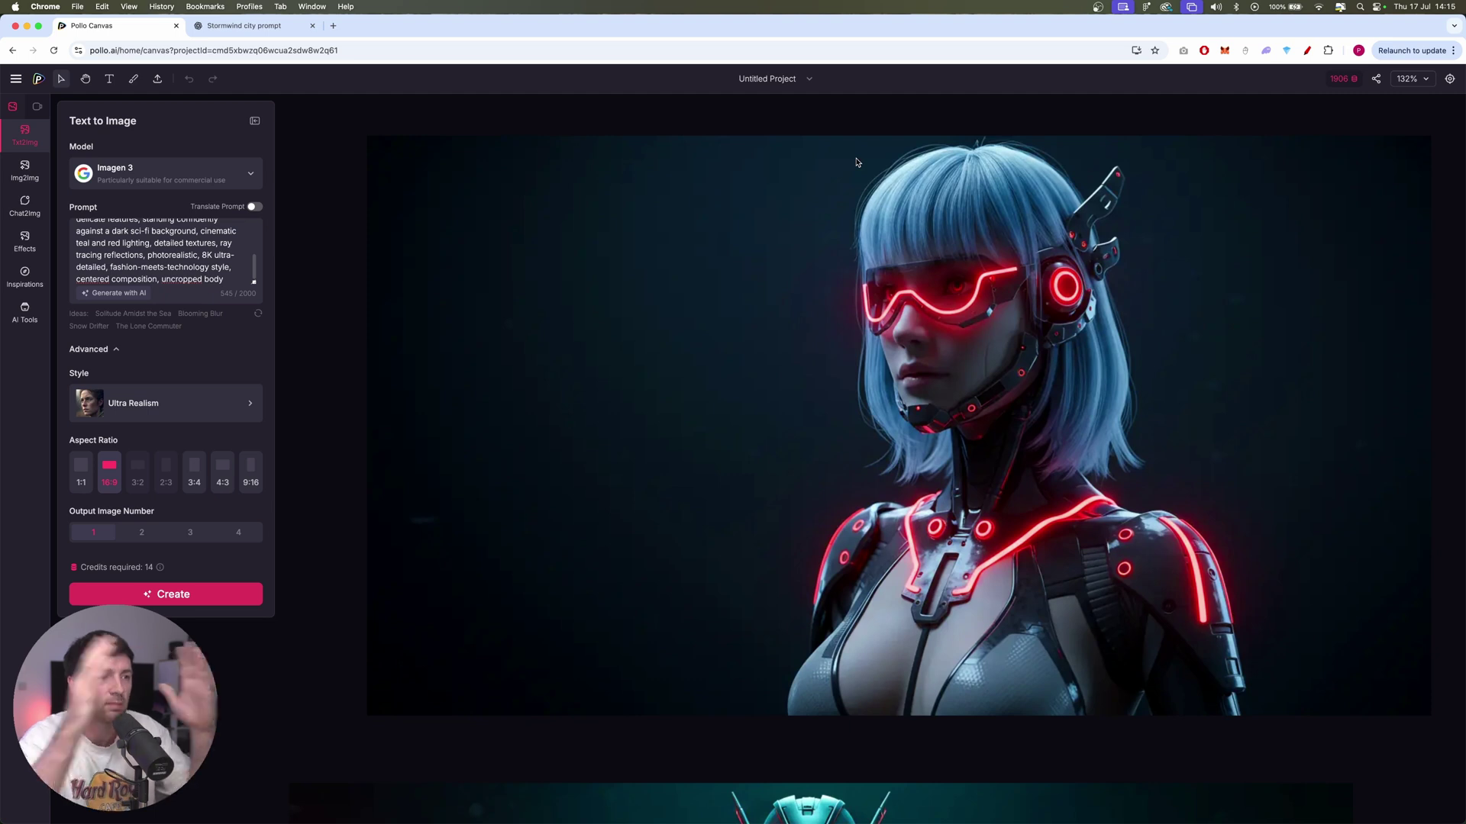
click(856, 164)
scroll(856, 286, down, 5)
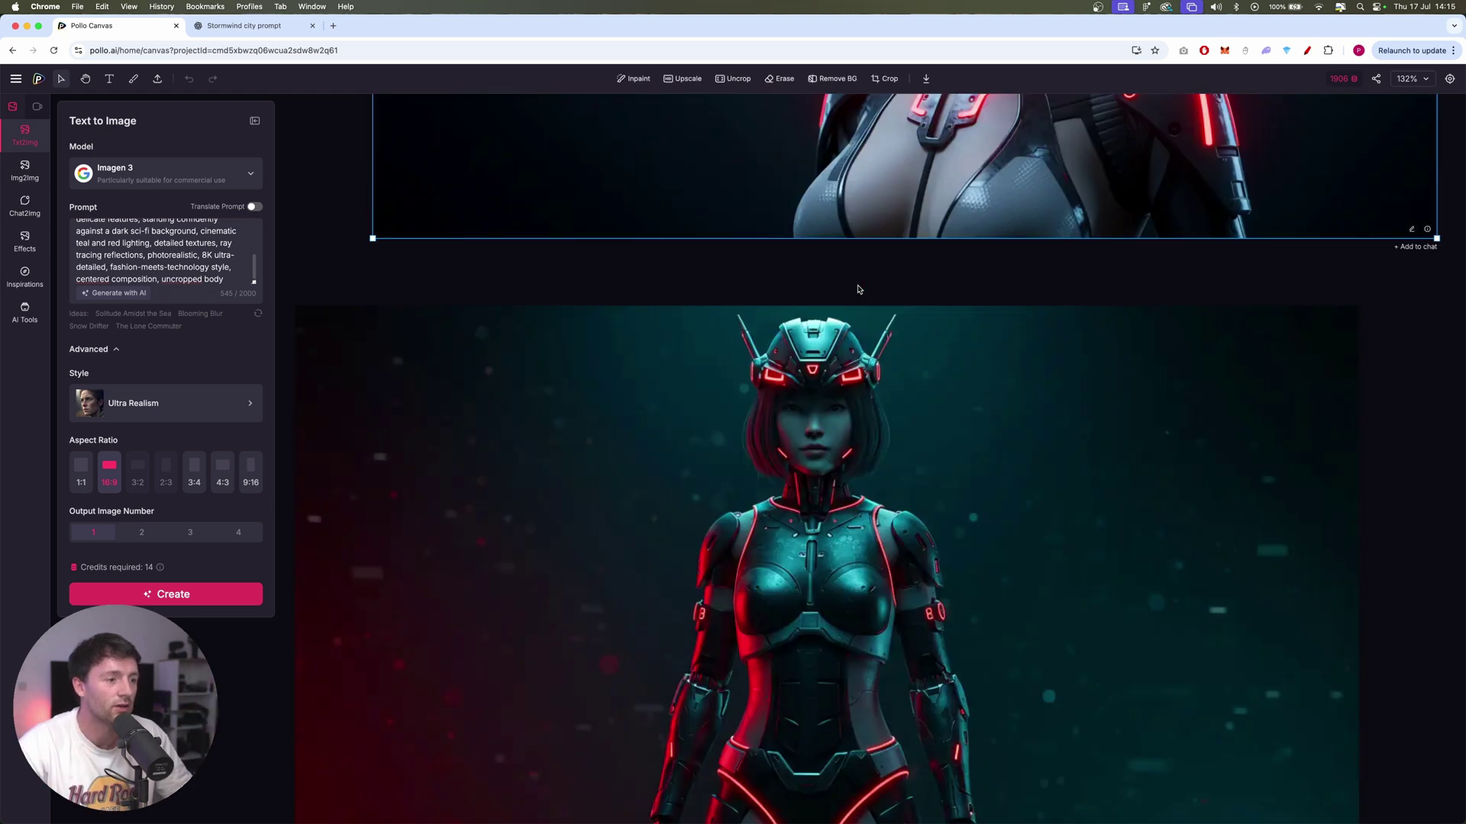
click(839, 410)
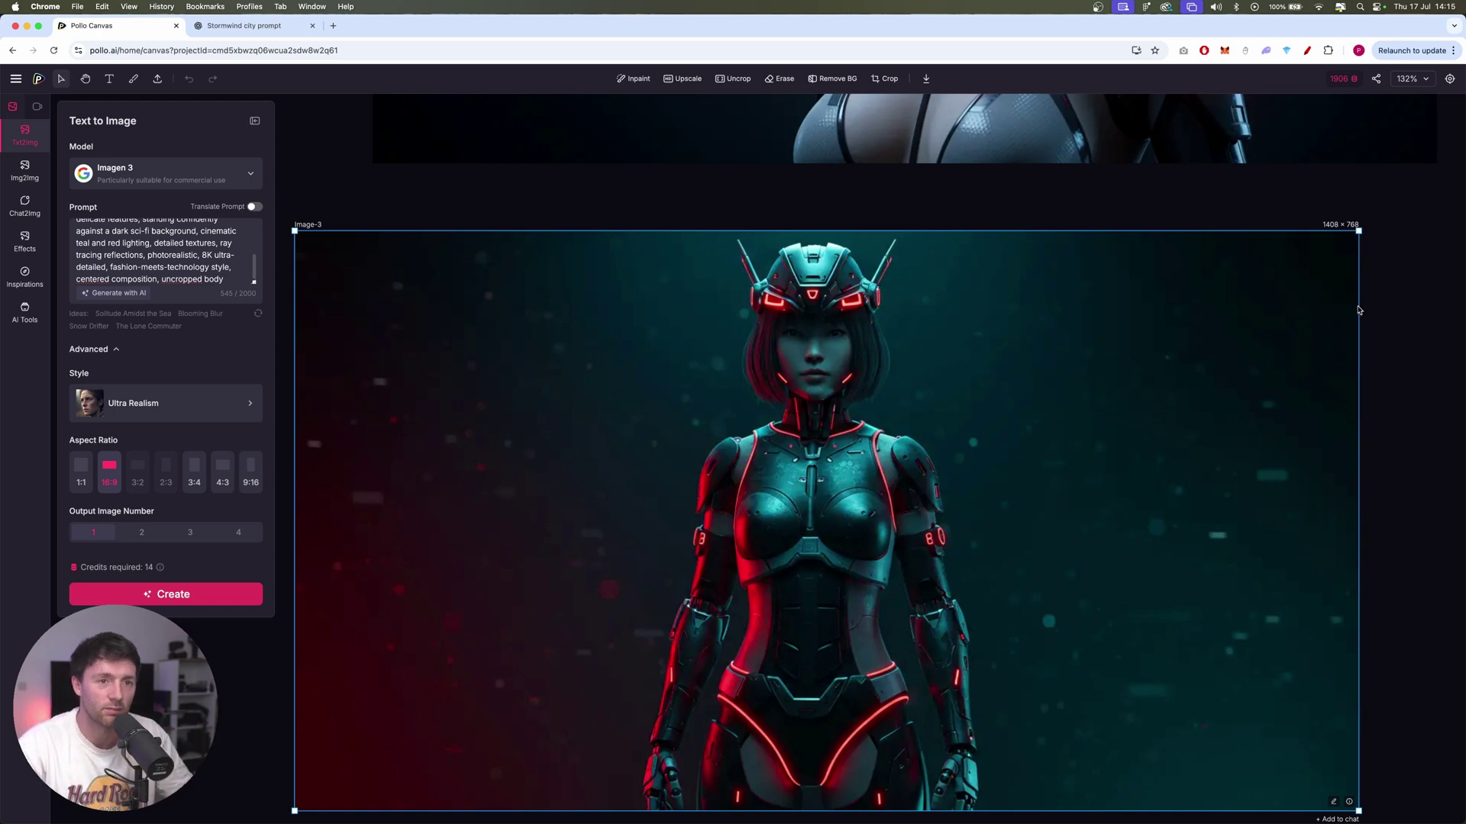
scroll(1011, 393, down, 1)
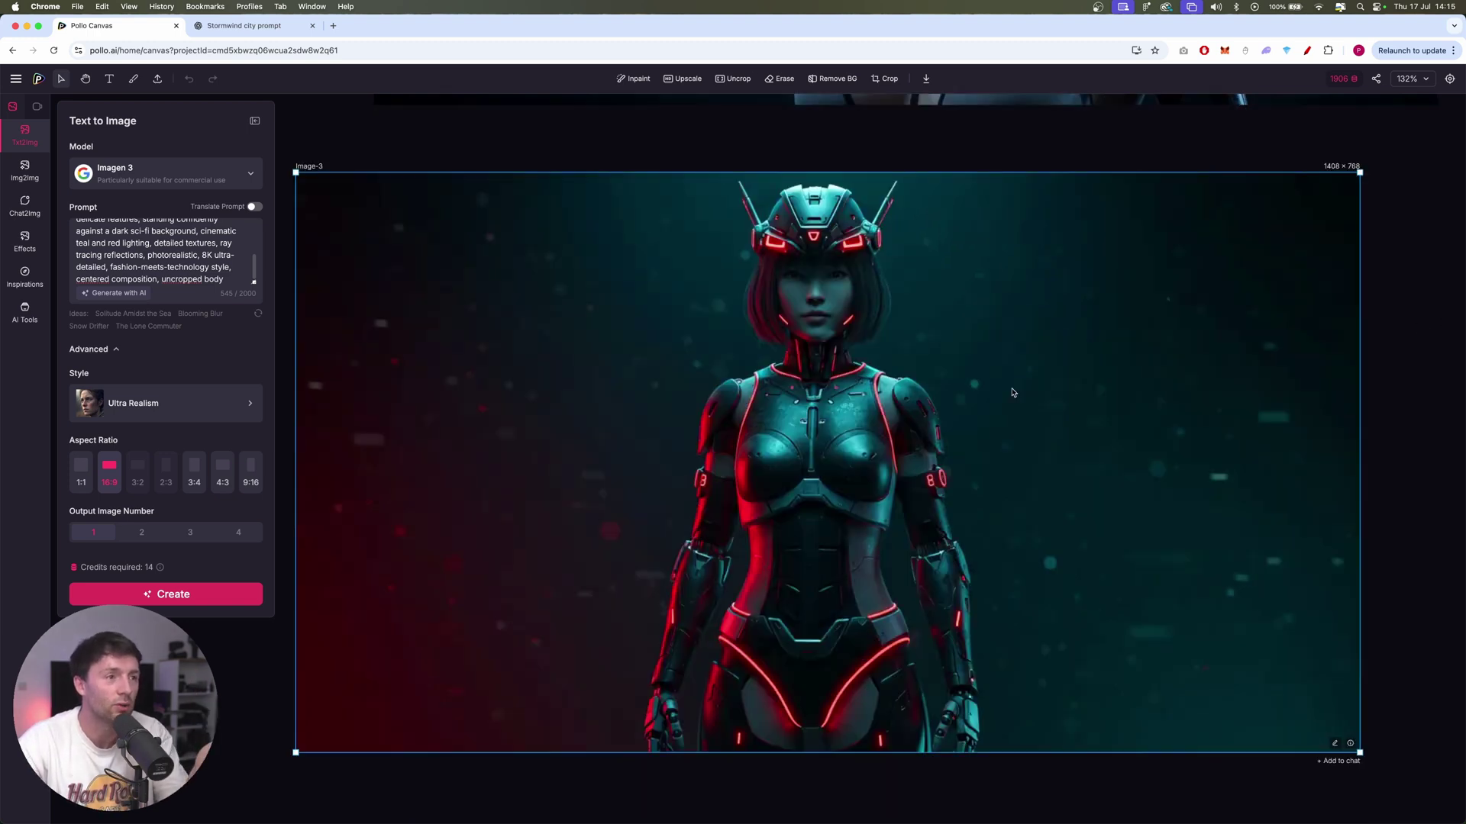
scroll(1010, 392, up, 4)
scroll(1010, 394, up, 7)
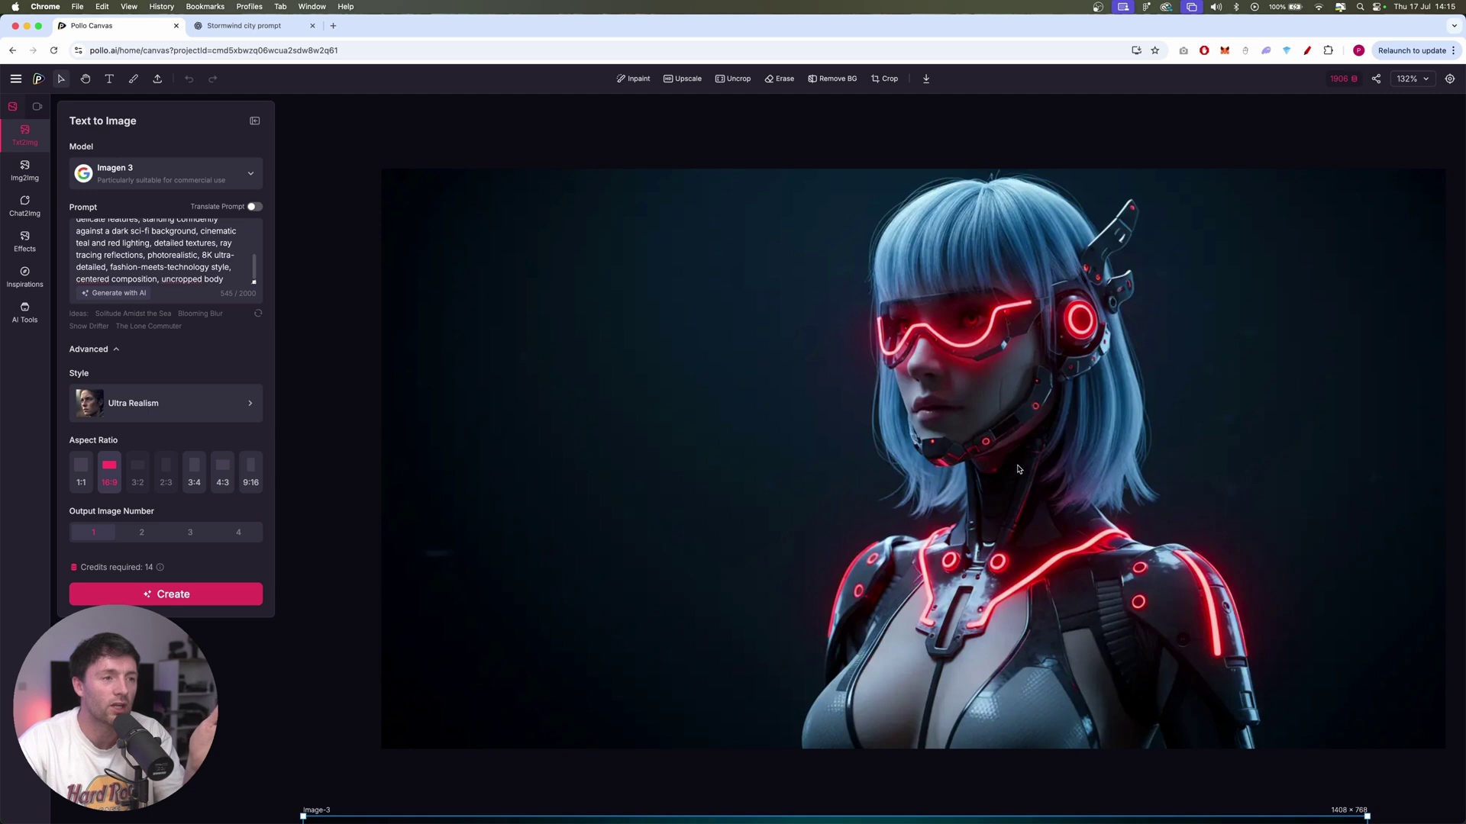
click(1017, 469)
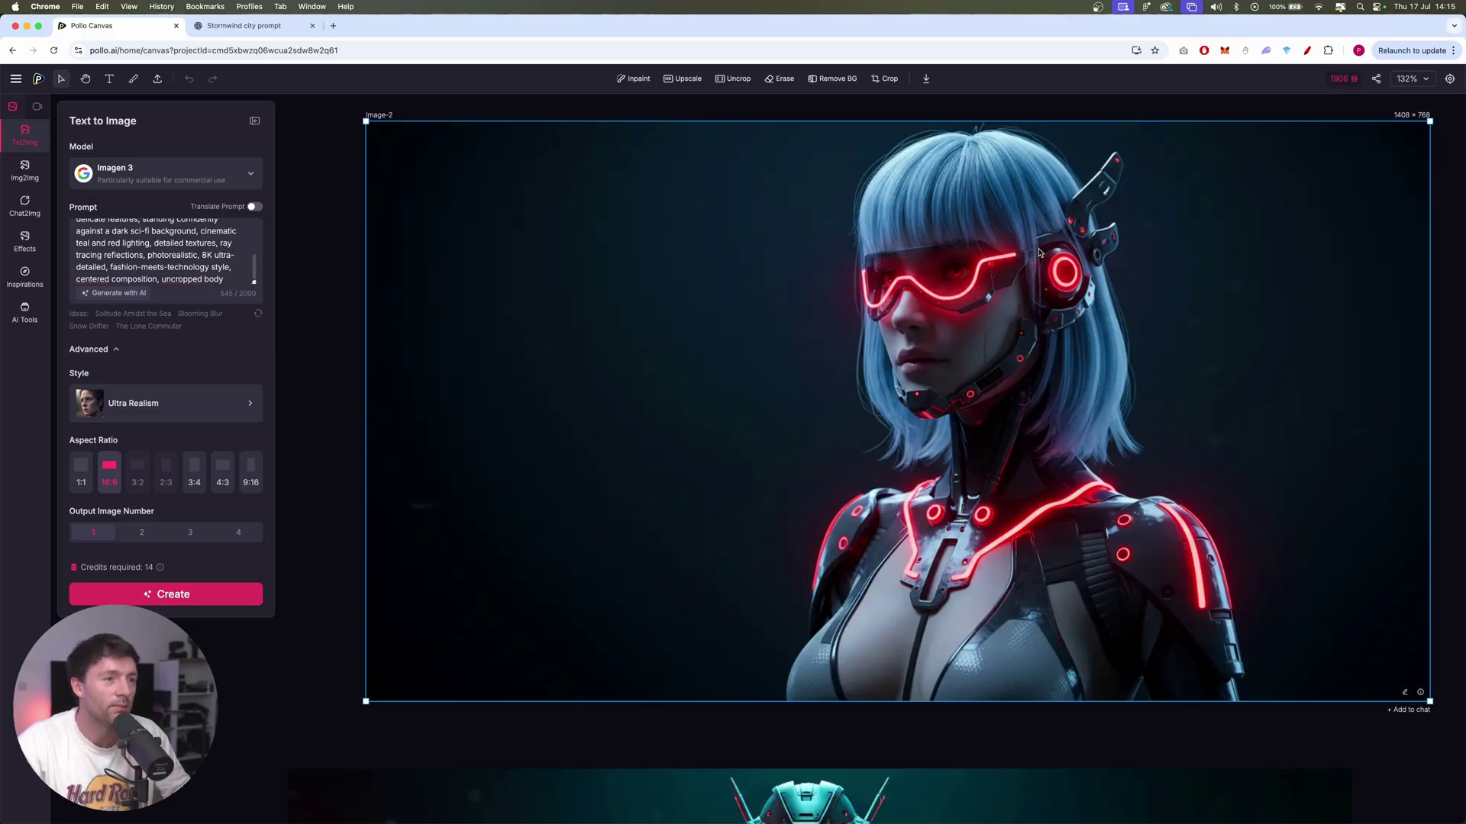
scroll(940, 359, up, 3)
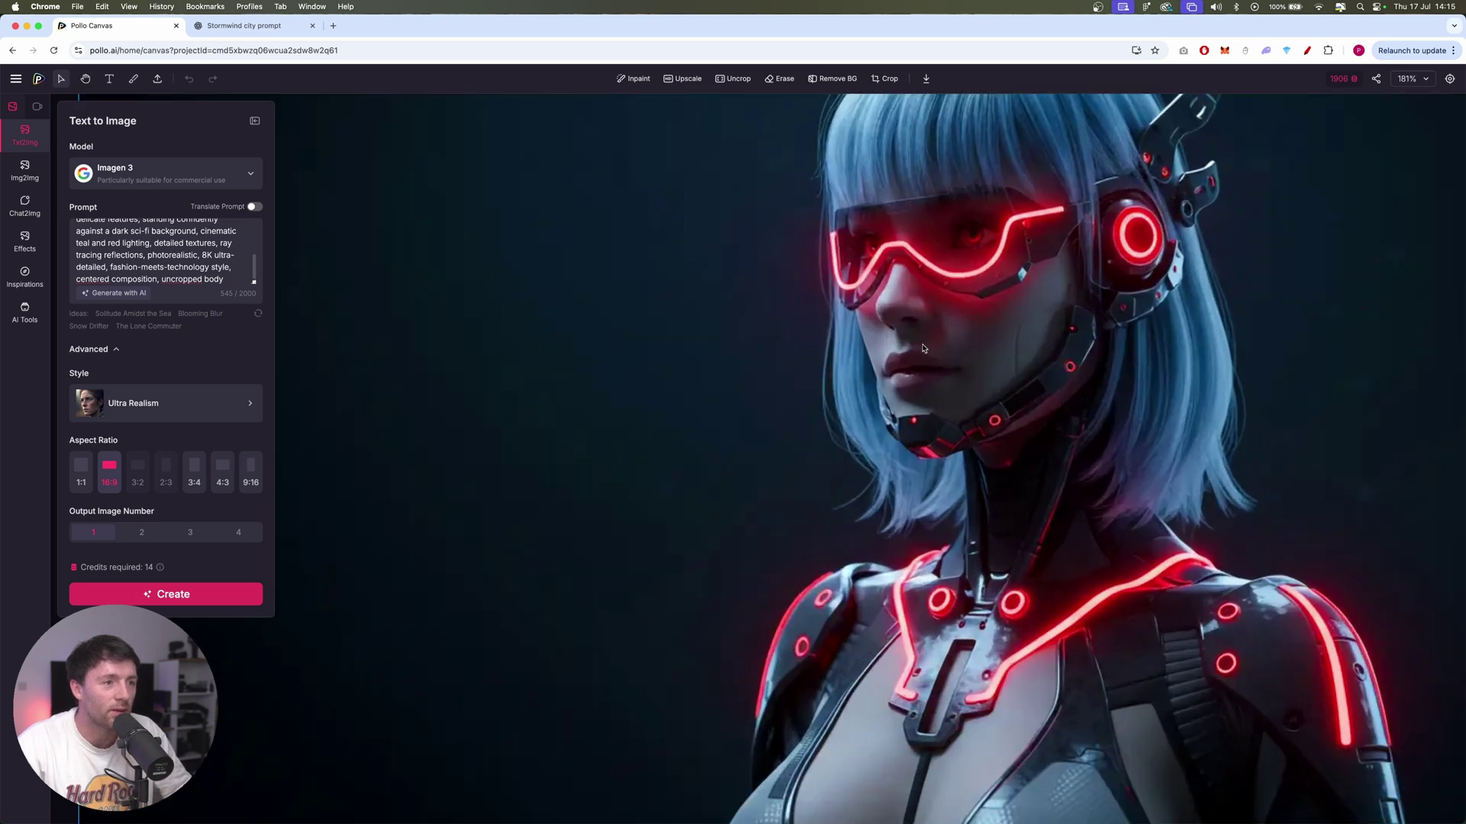
scroll(923, 348, down, 4)
scroll(923, 347, up, 1)
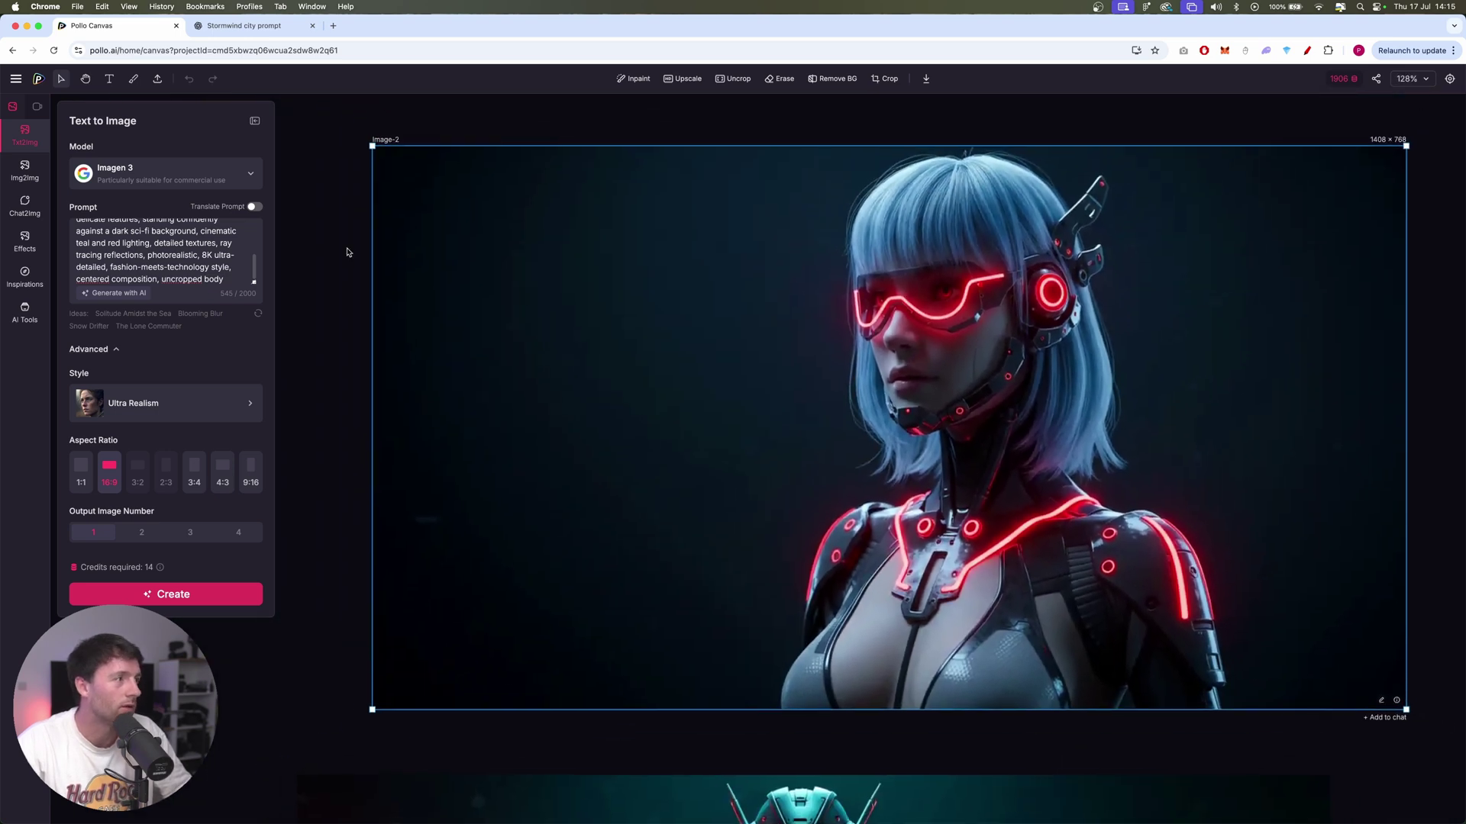
click(478, 118)
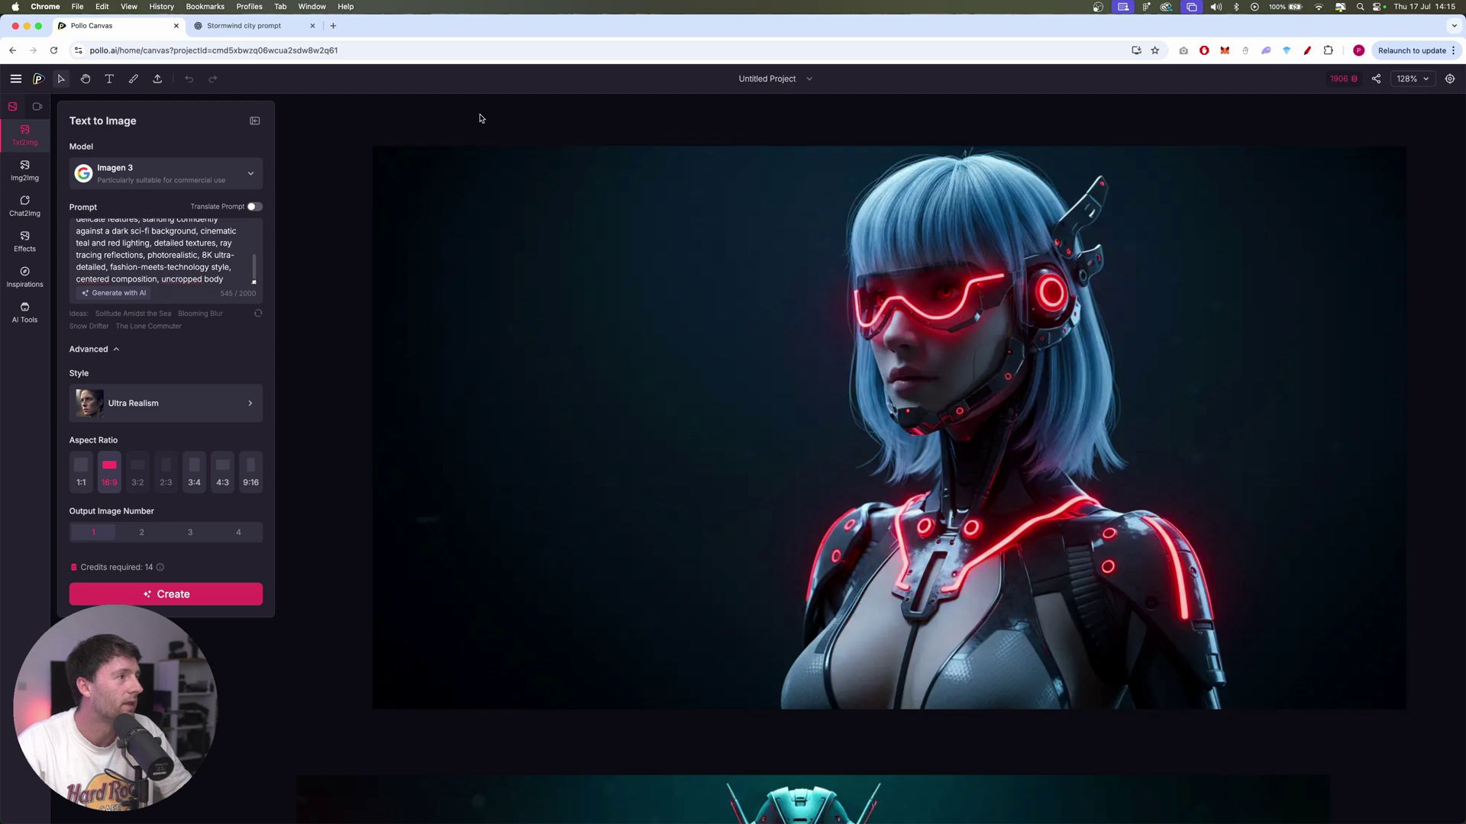
click(622, 256)
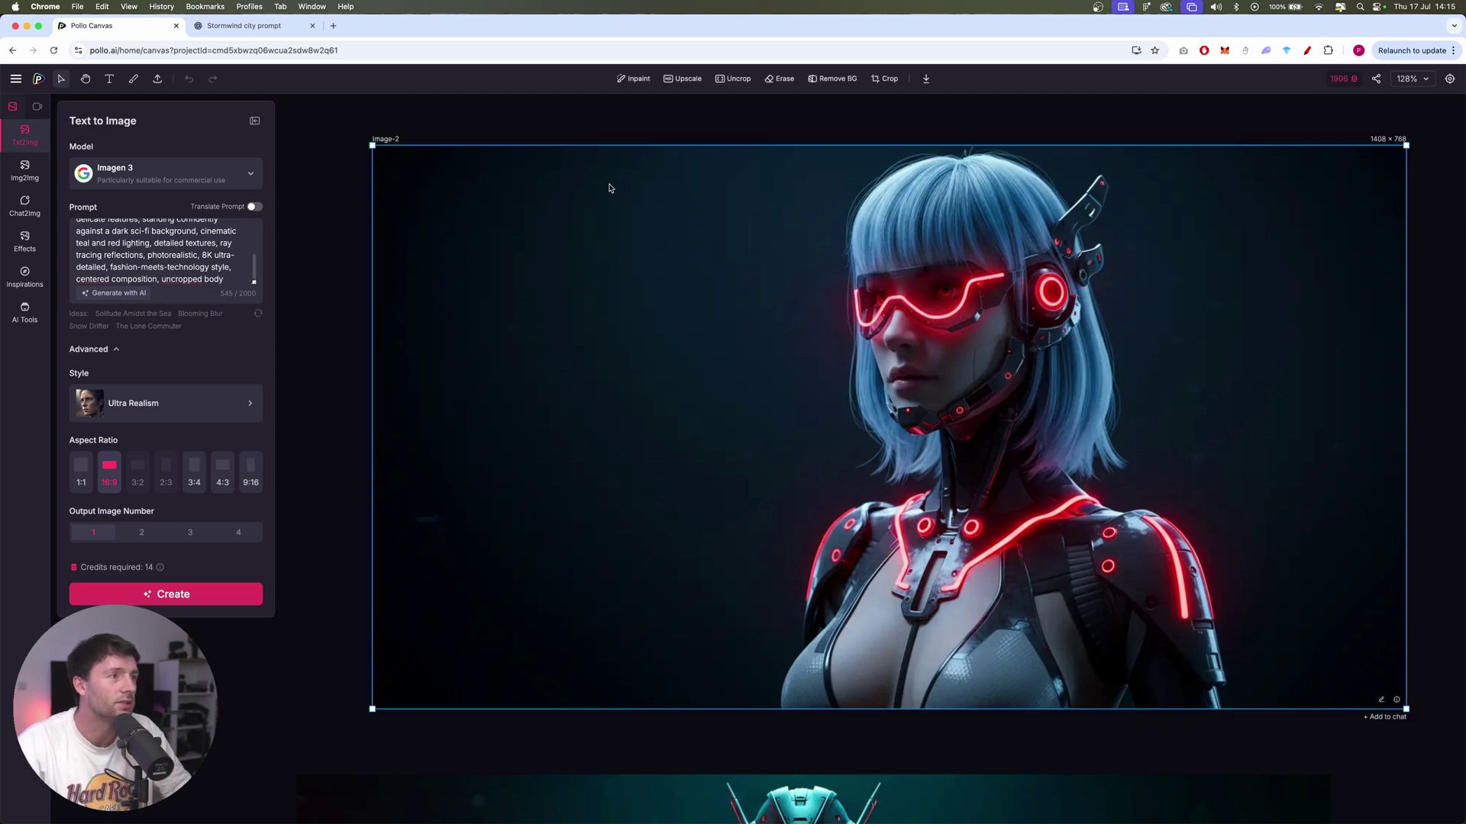
Step: Open Image Upscaler, download the portrait without watermark, and upload it for 2X enlargement
click(24, 310)
mouse_move(1175, 218)
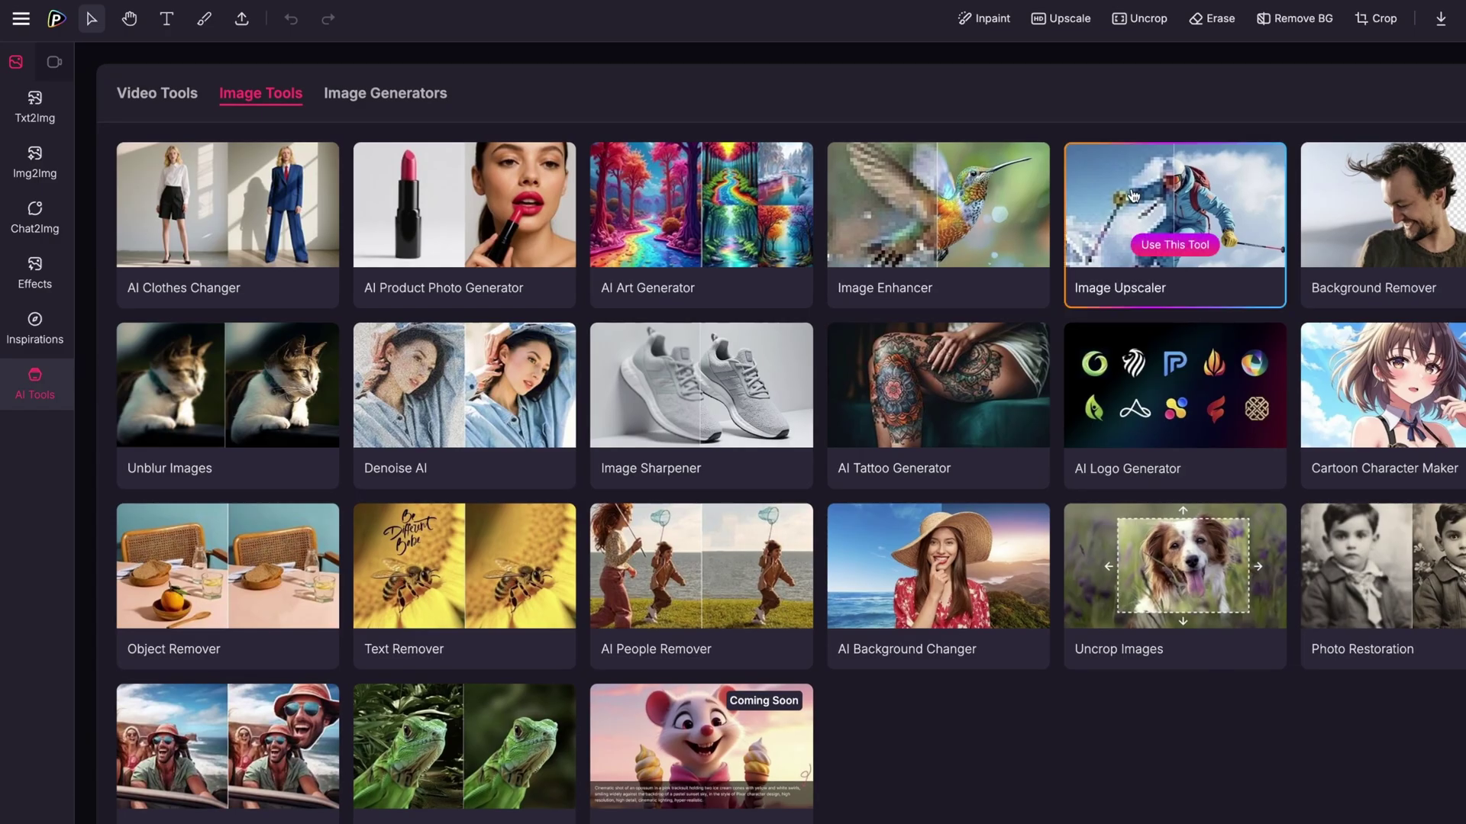
click(1132, 197)
right_click(904, 295)
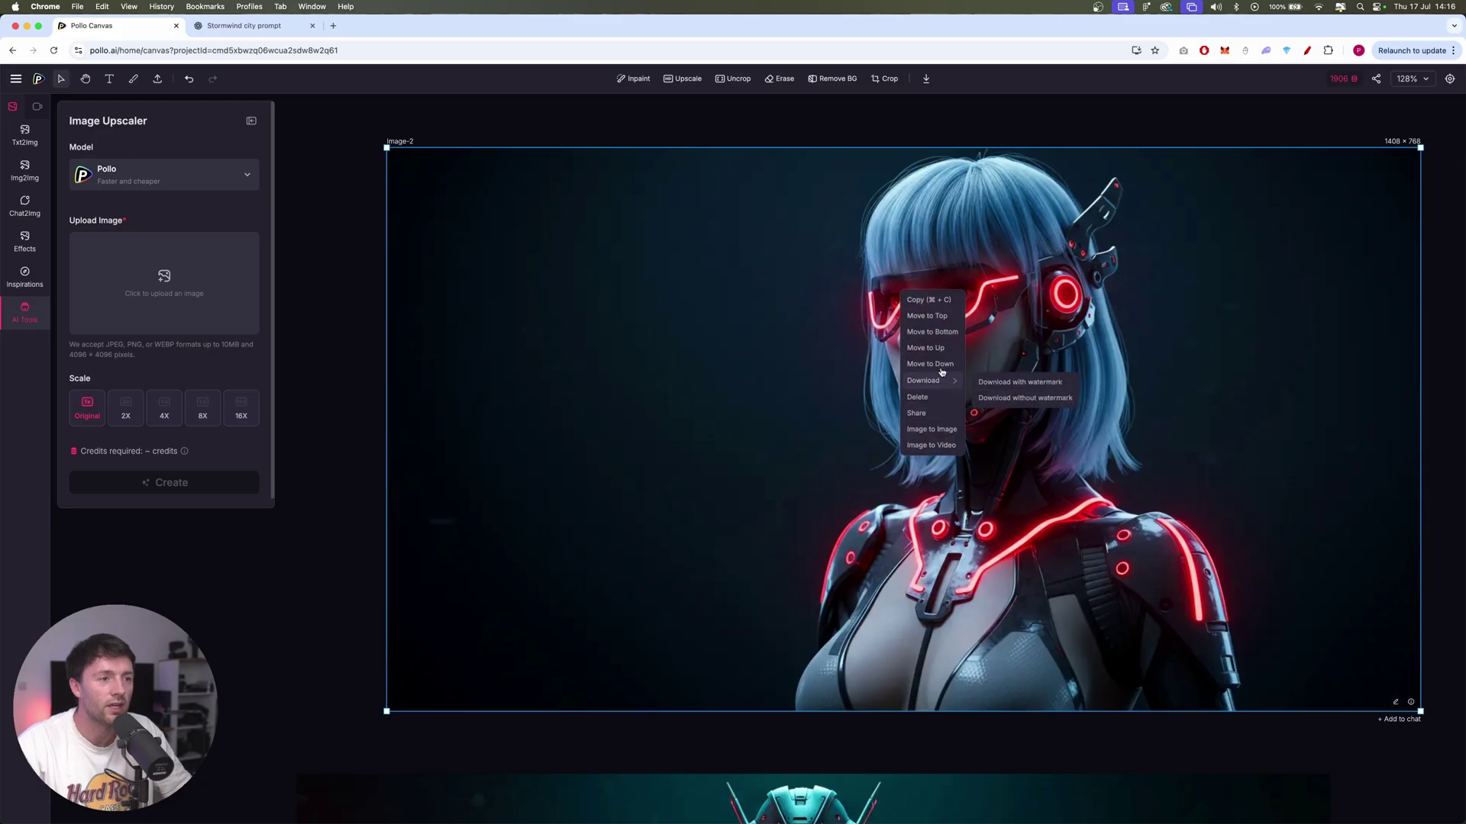
click(1031, 400)
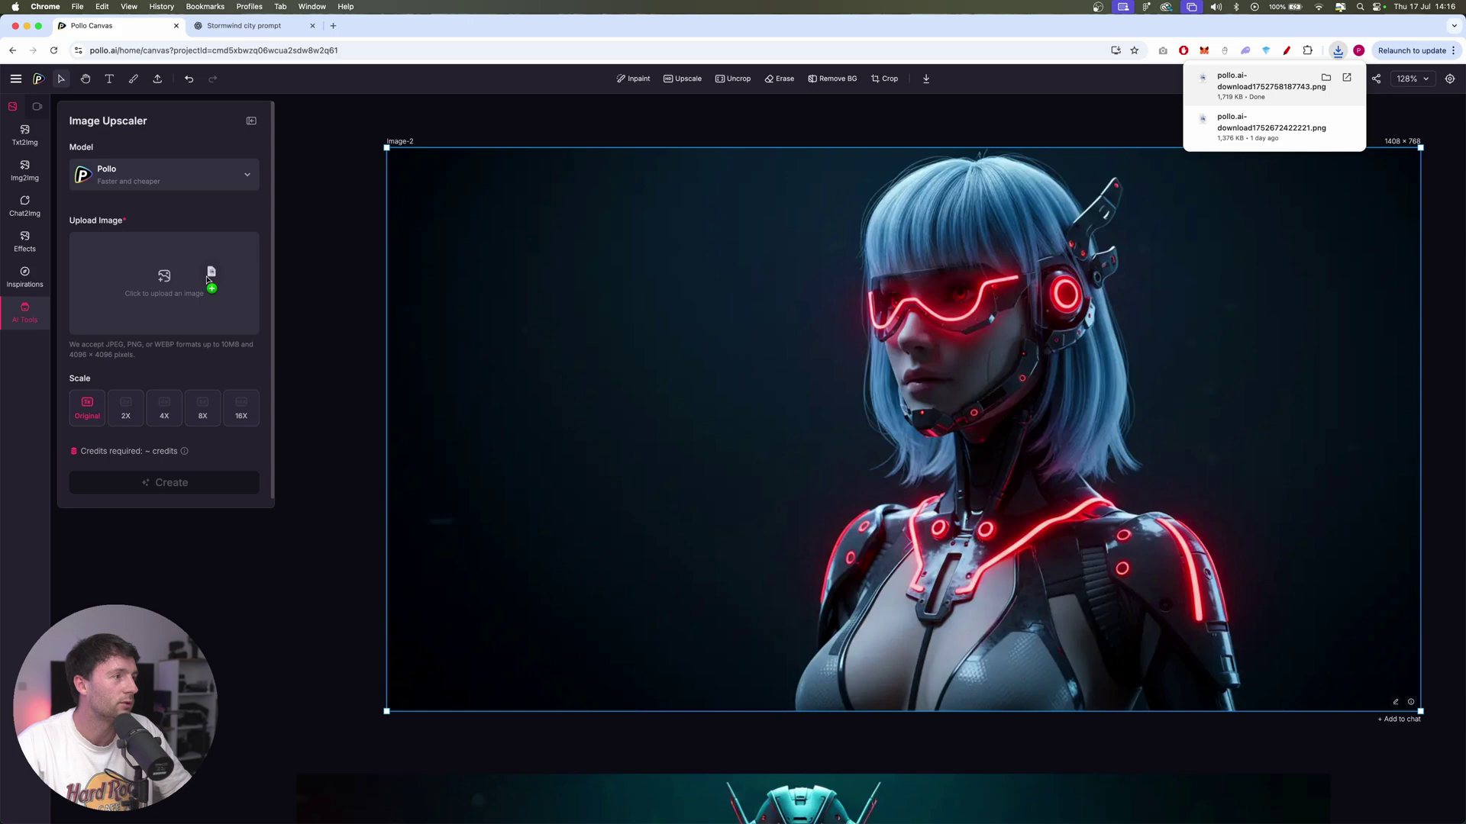
drag(210, 275, 204, 286)
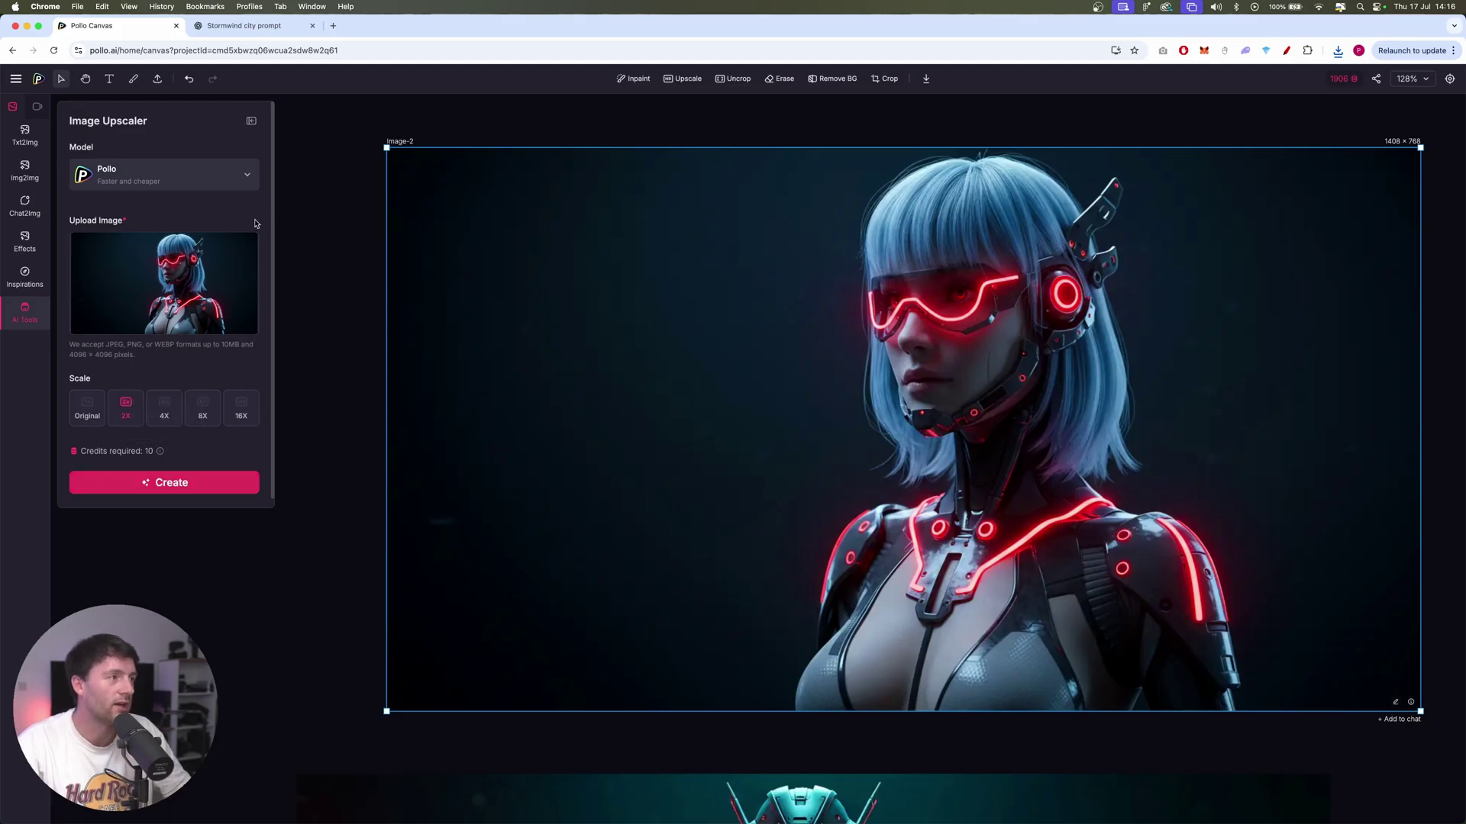
scroll(706, 228, down, 5)
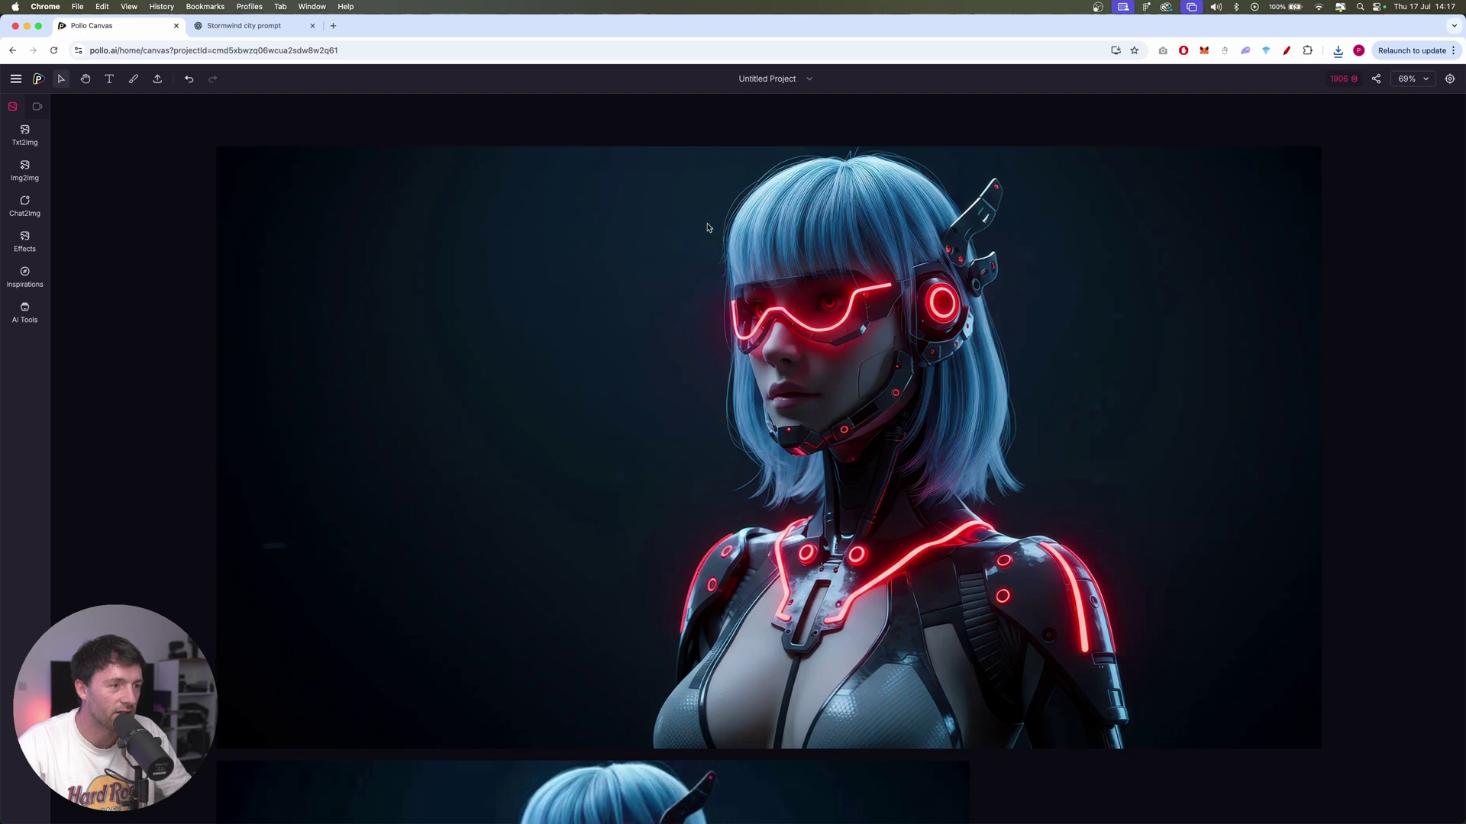
scroll(884, 335, up, 2)
scroll(884, 336, up, 2)
scroll(884, 334, up, 2)
scroll(885, 335, up, 2)
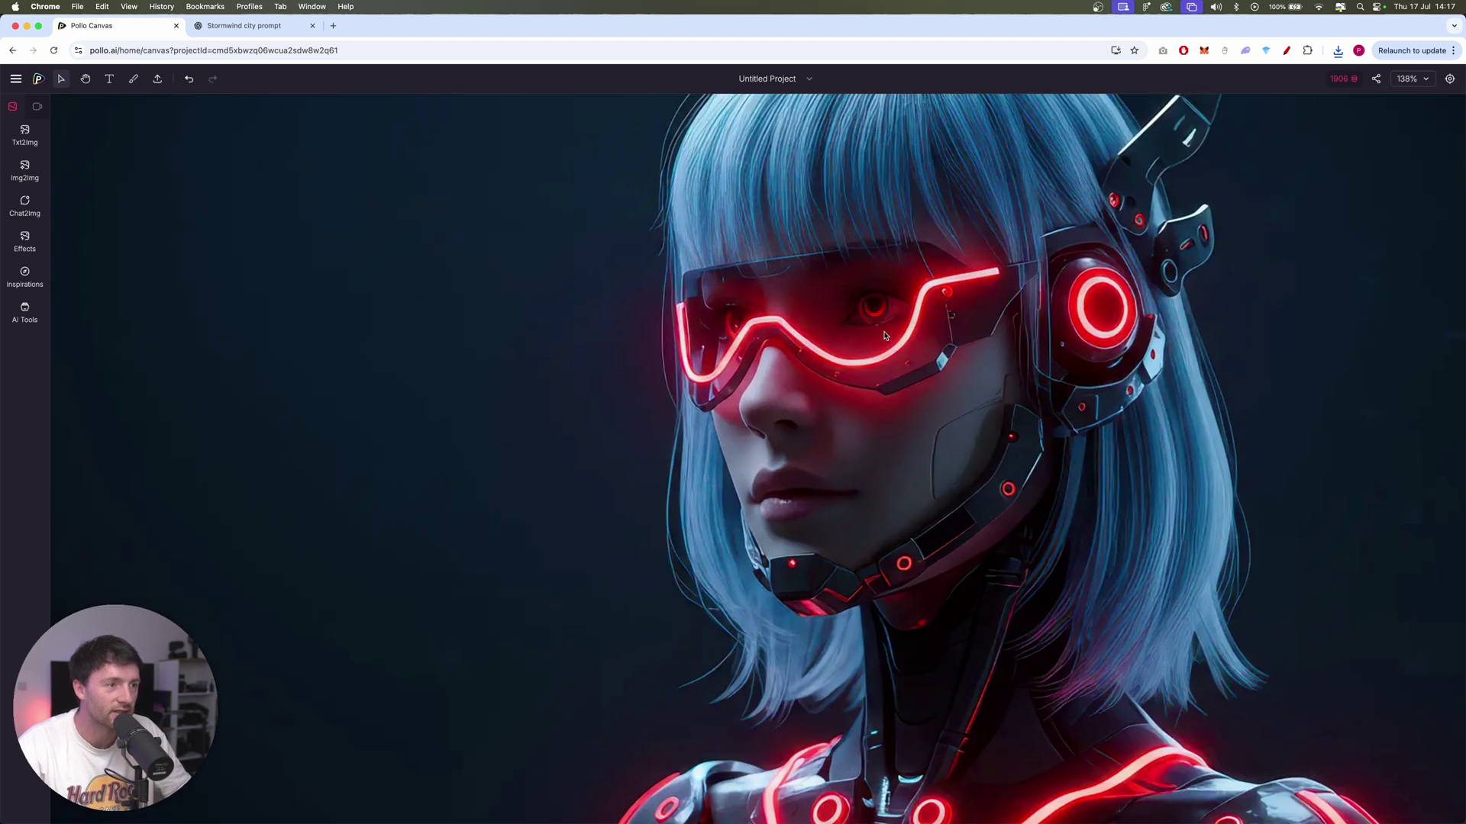
scroll(884, 335, down, 2)
scroll(884, 335, down, 2)
scroll(884, 336, down, 1)
scroll(884, 335, down, 2)
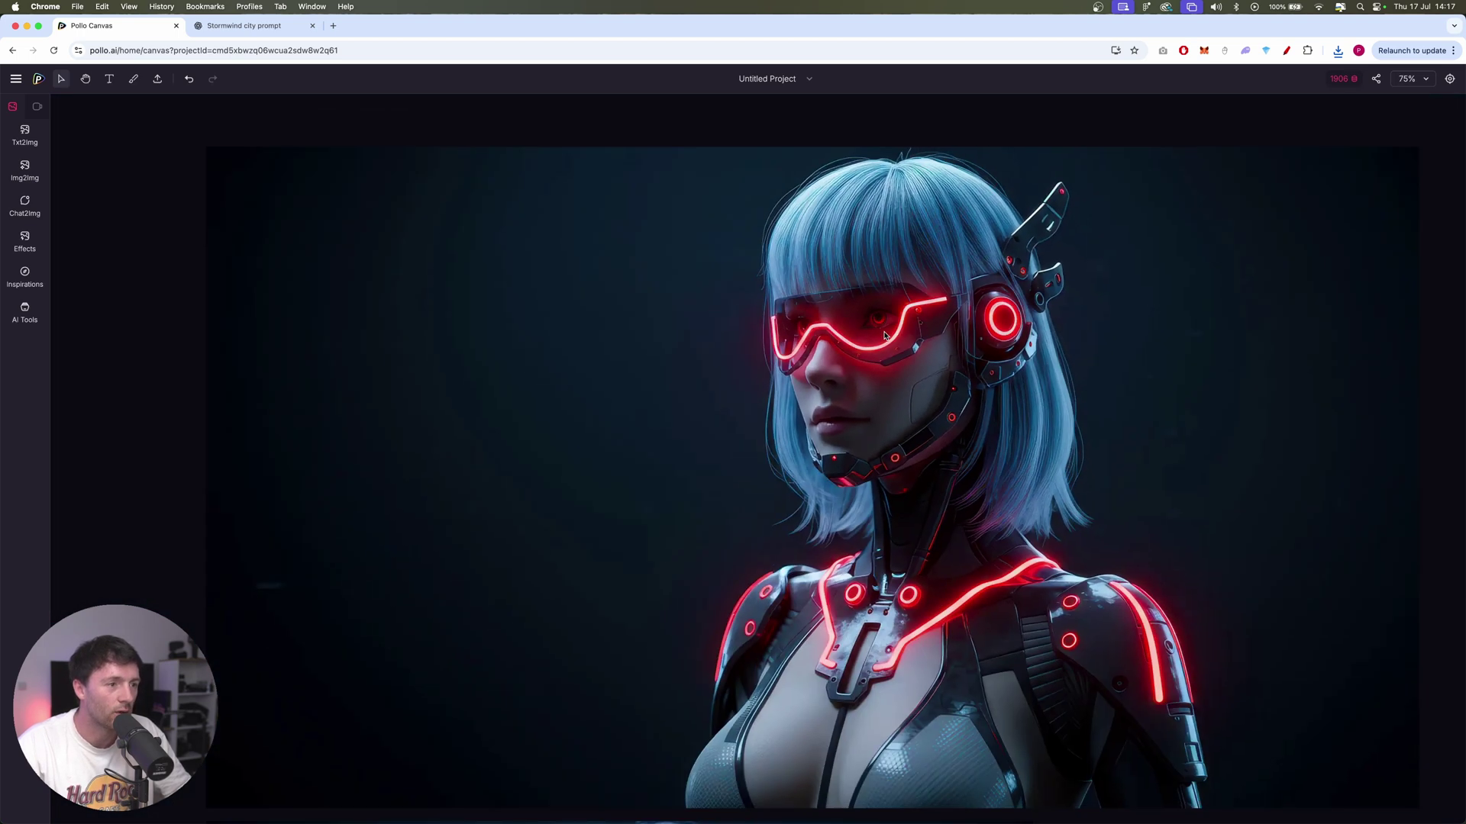
scroll(884, 334, up, 5)
scroll(856, 321, up, 5)
Step: Select the original blue-haired portrait, then the larger upscaled Image-4 copy
click(680, 301)
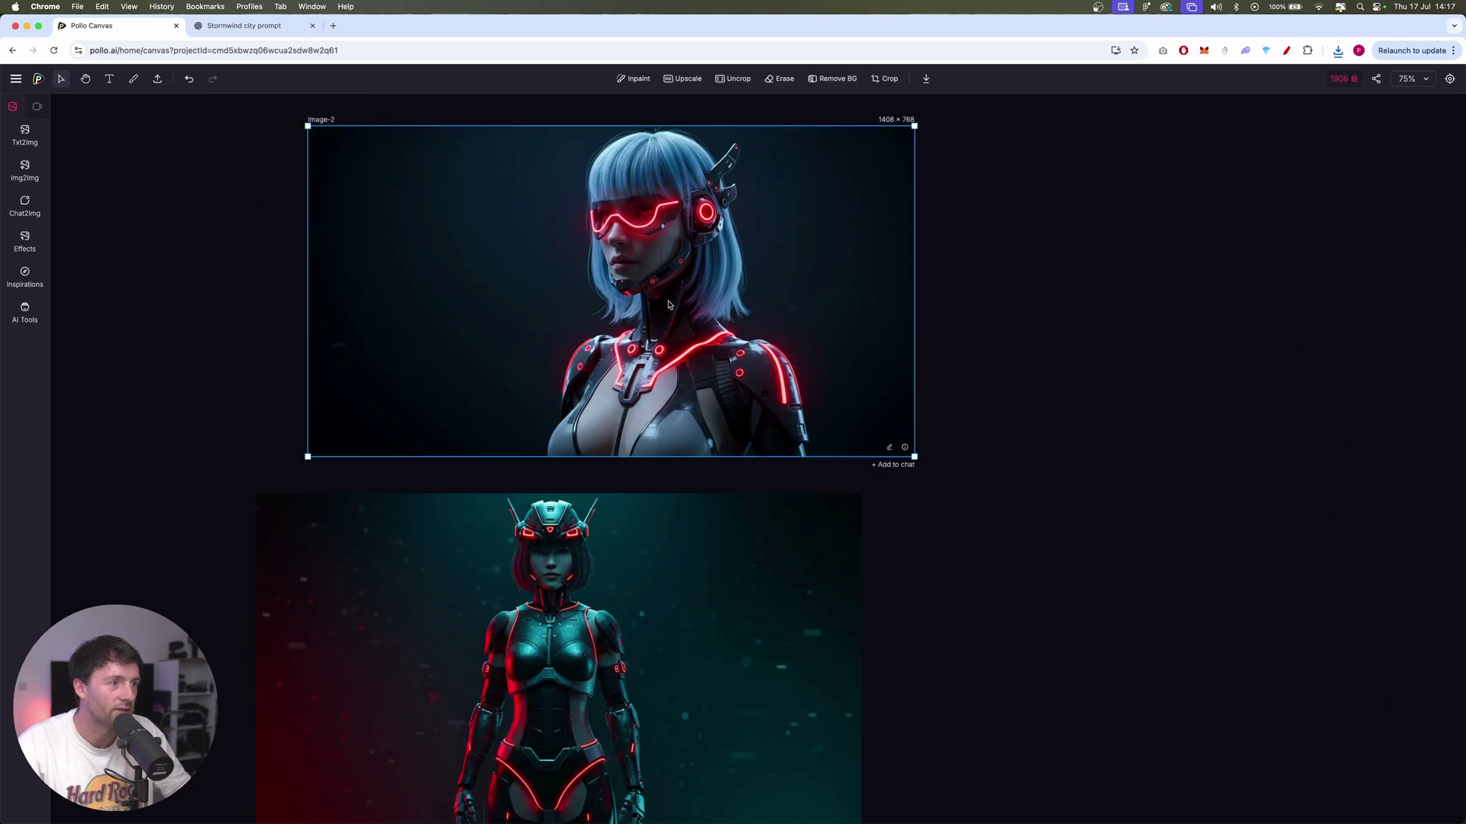
scroll(687, 286, down, 3)
scroll(784, 249, up, 2)
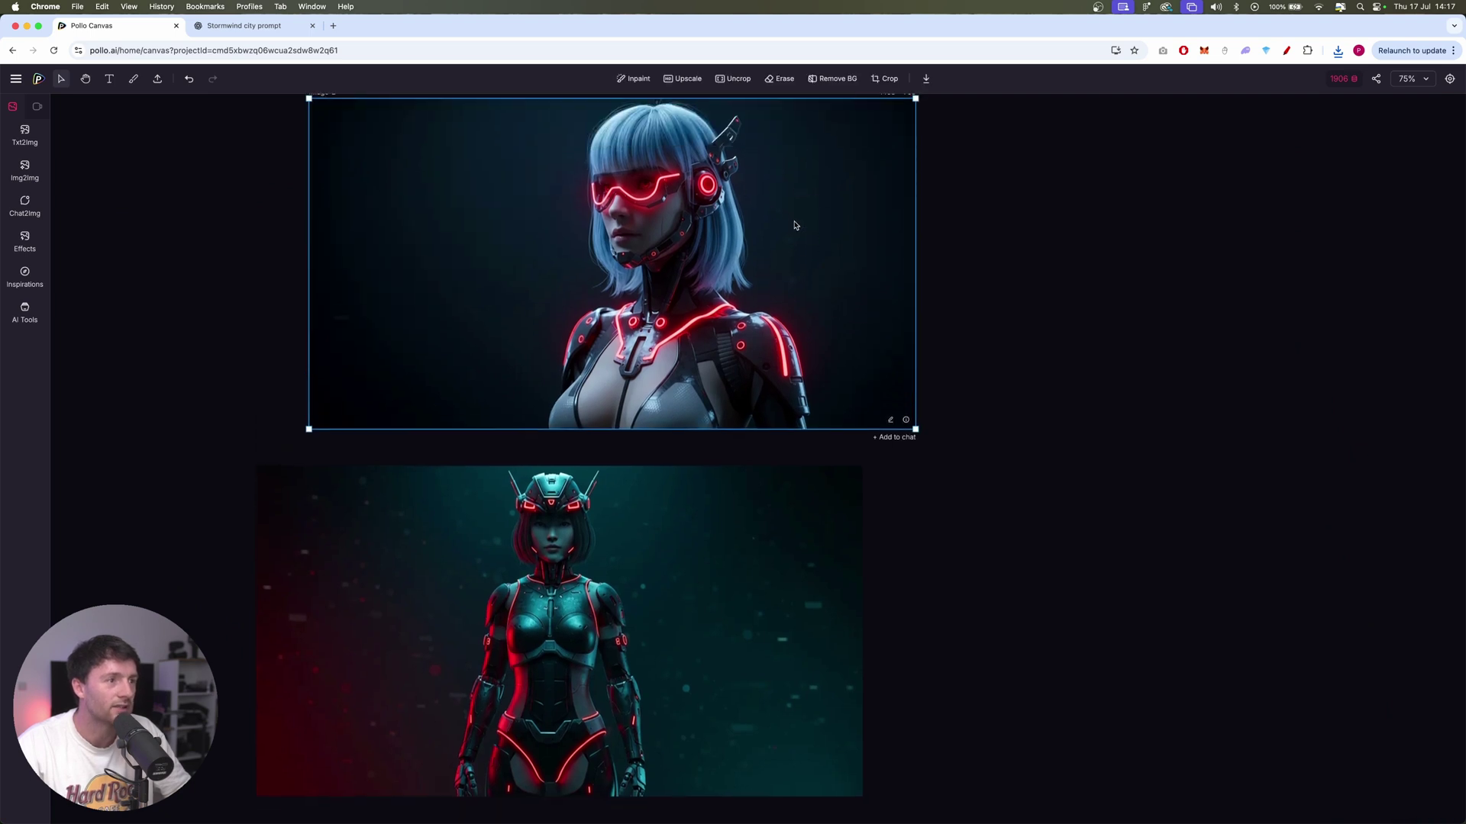
scroll(794, 226, down, 5)
scroll(825, 231, down, 1)
scroll(854, 237, down, 1)
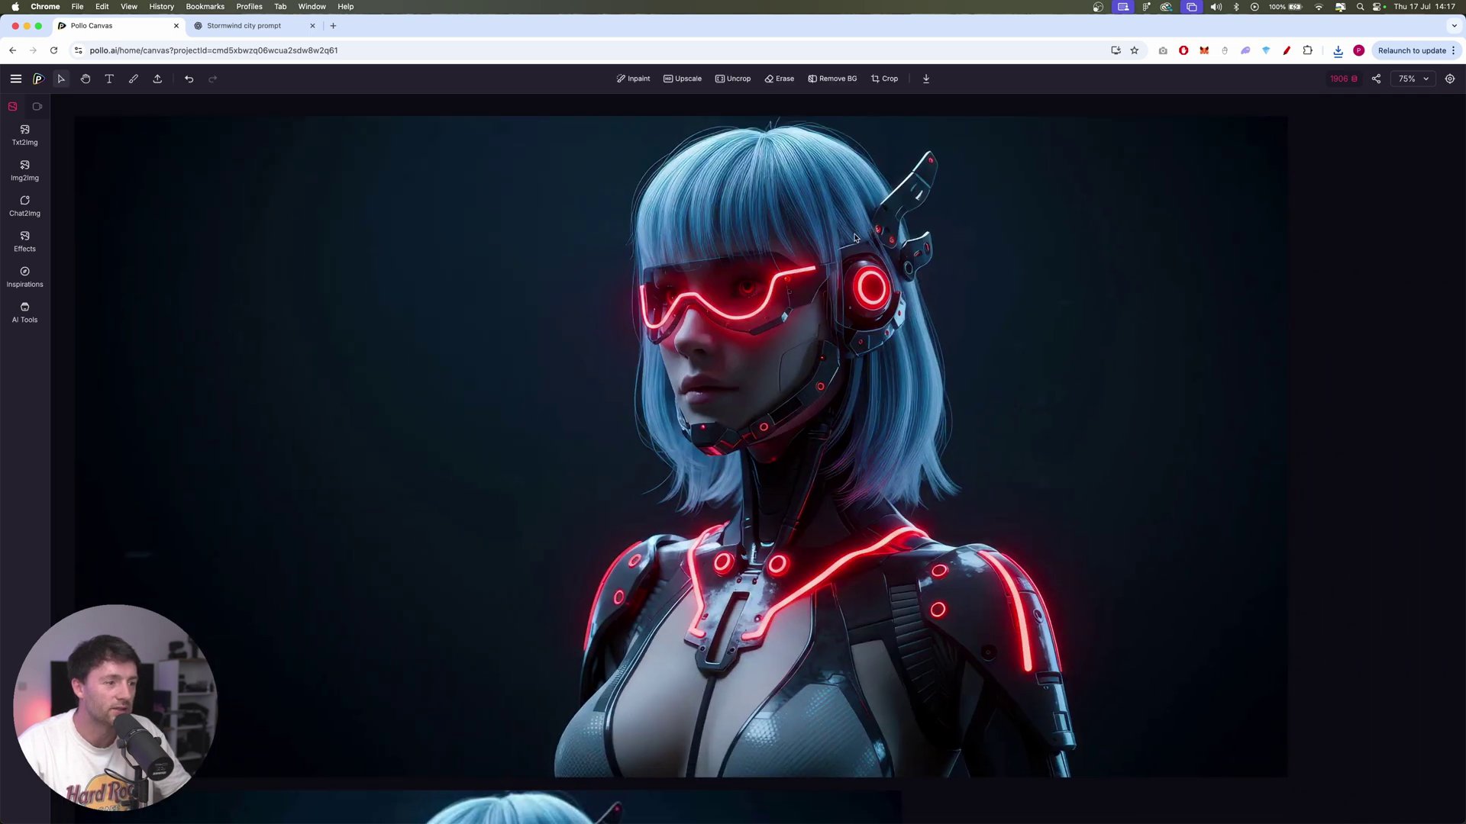
scroll(1047, 275, up, 1)
click(1038, 279)
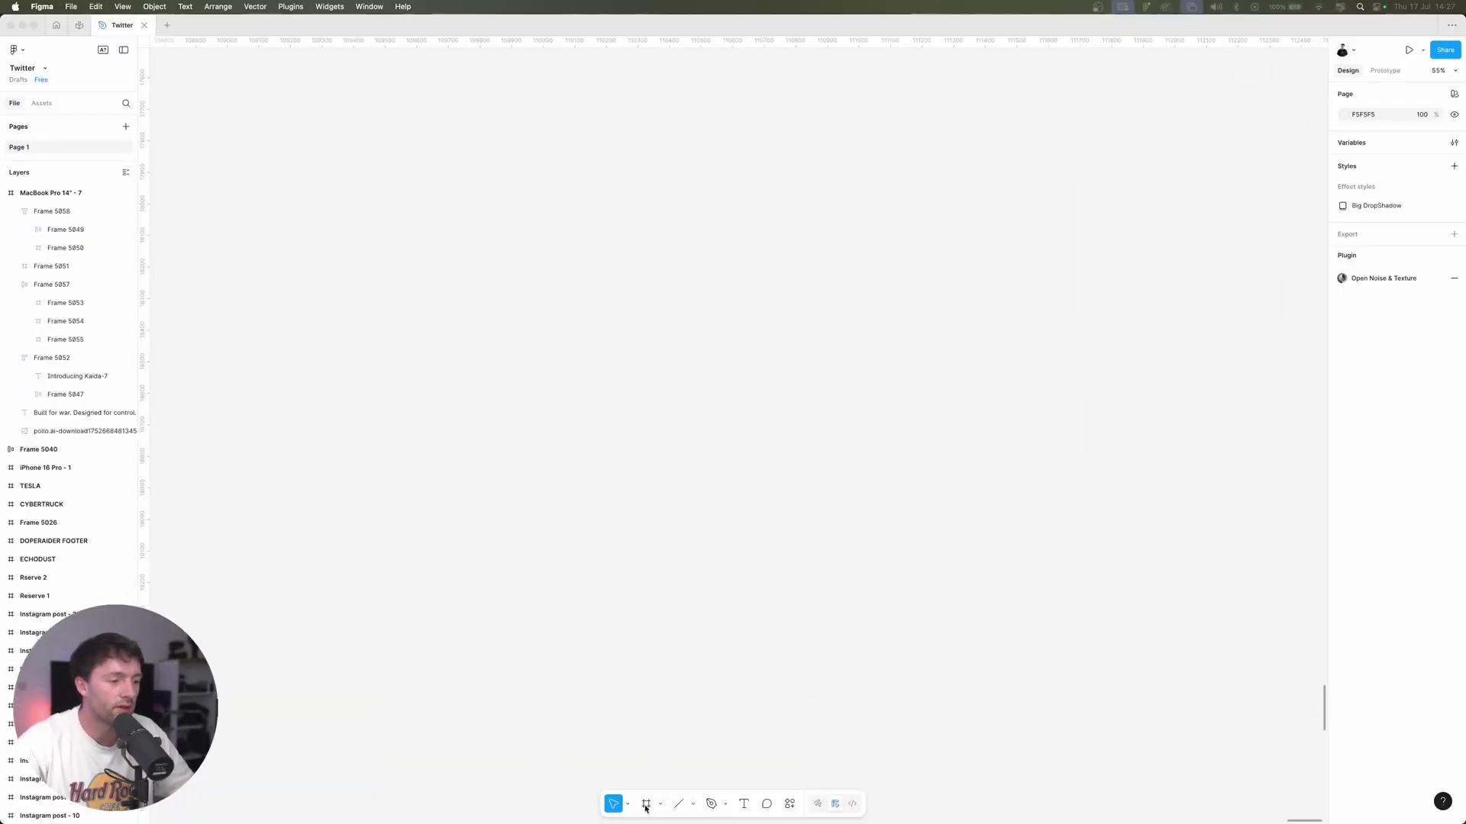
Step: Create a MacBook Pro 14" HOME frame and resize the cyborg portrait to fill it
click(645, 806)
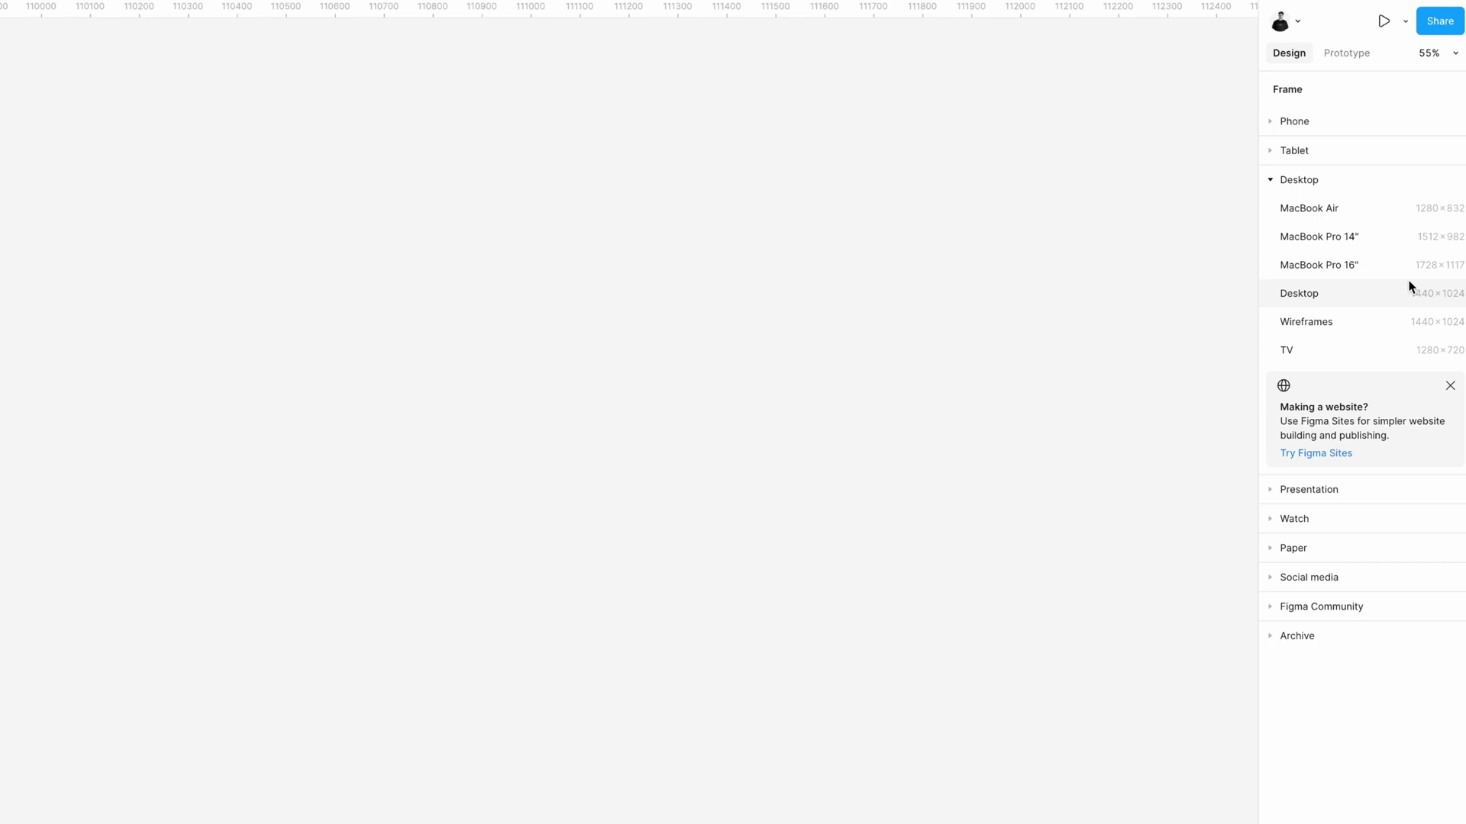
click(1306, 239)
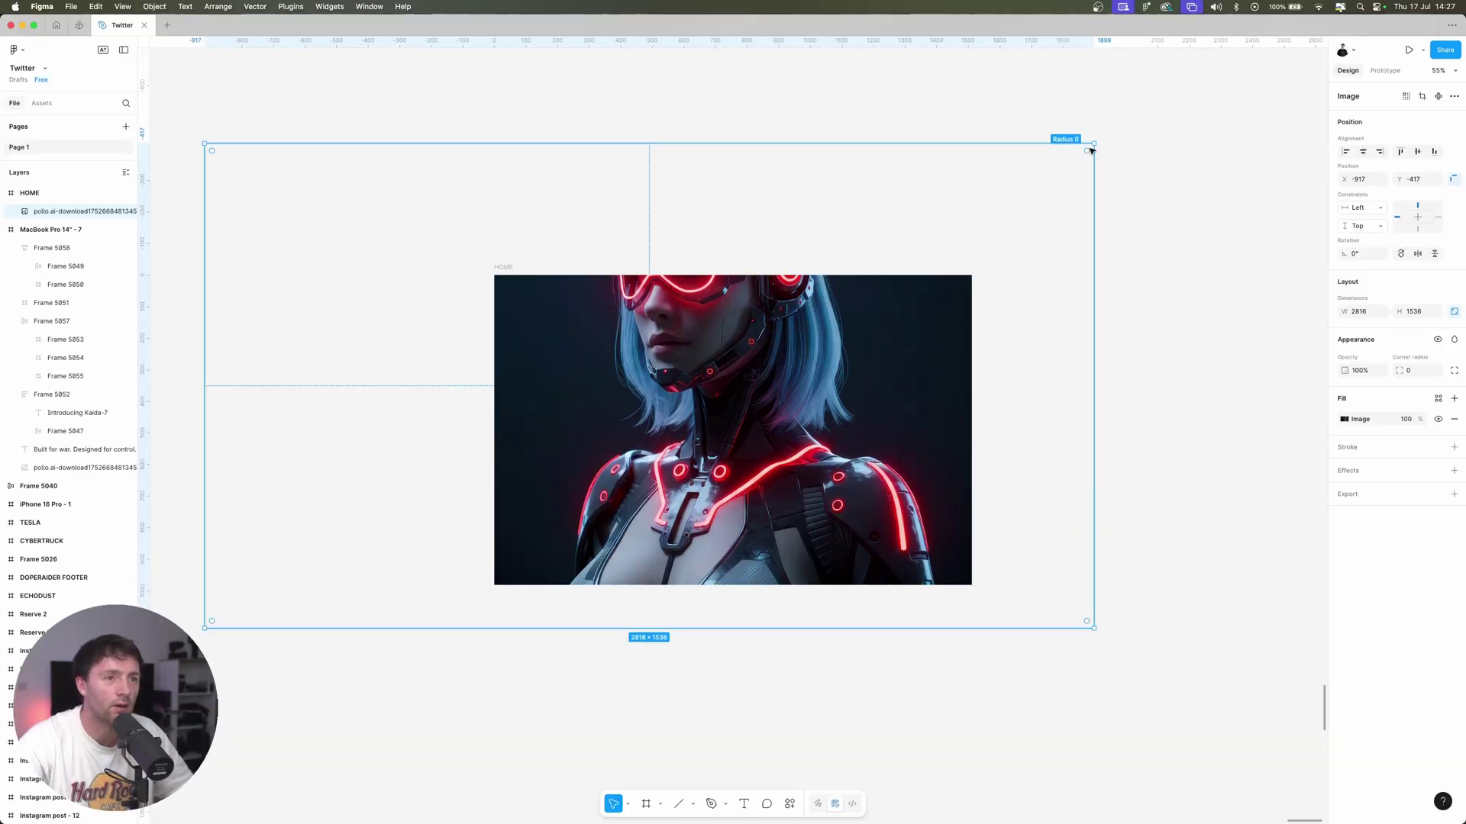
drag(1095, 140, 1018, 210)
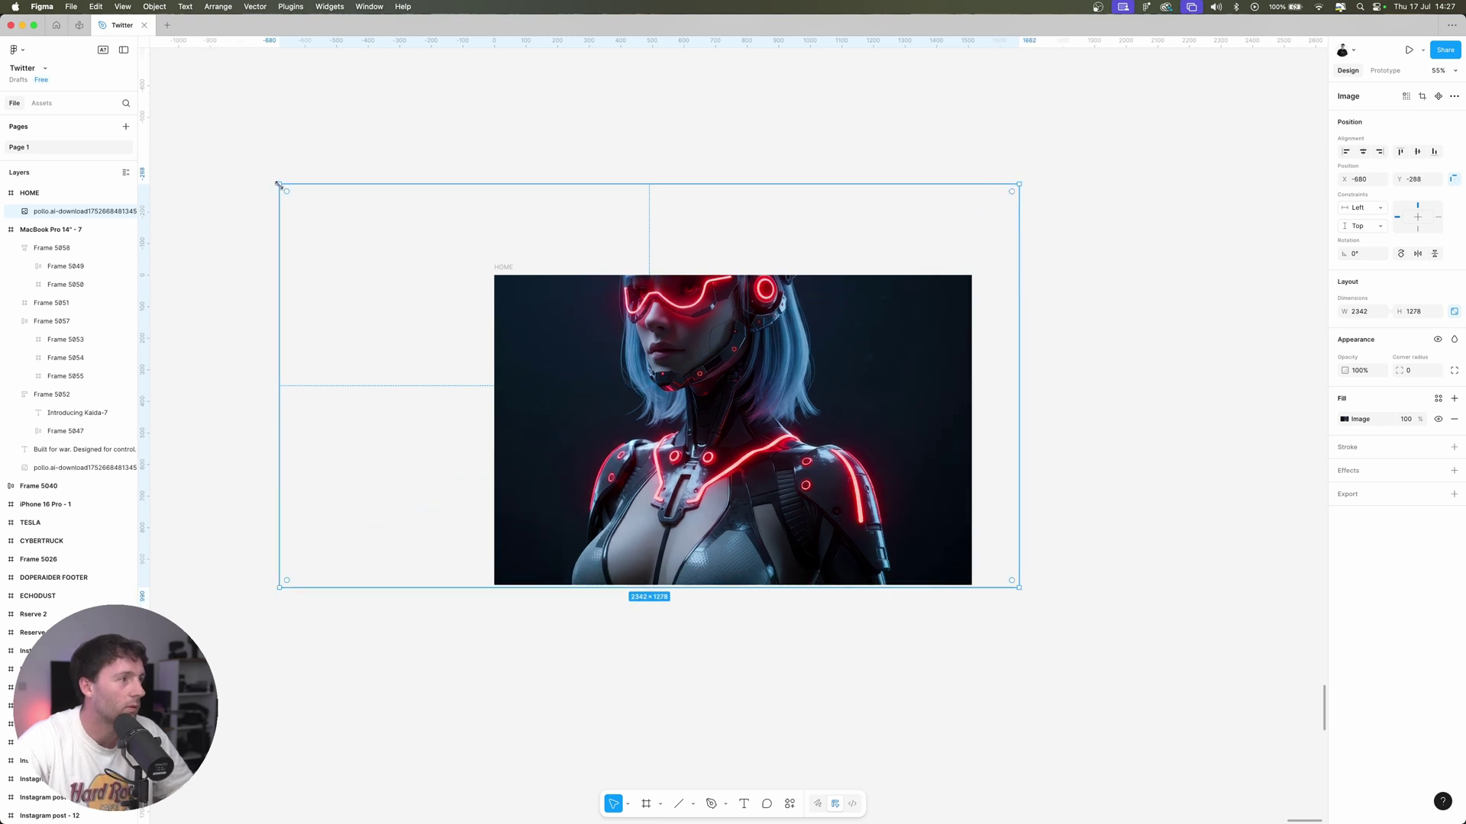
drag(277, 183, 619, 367)
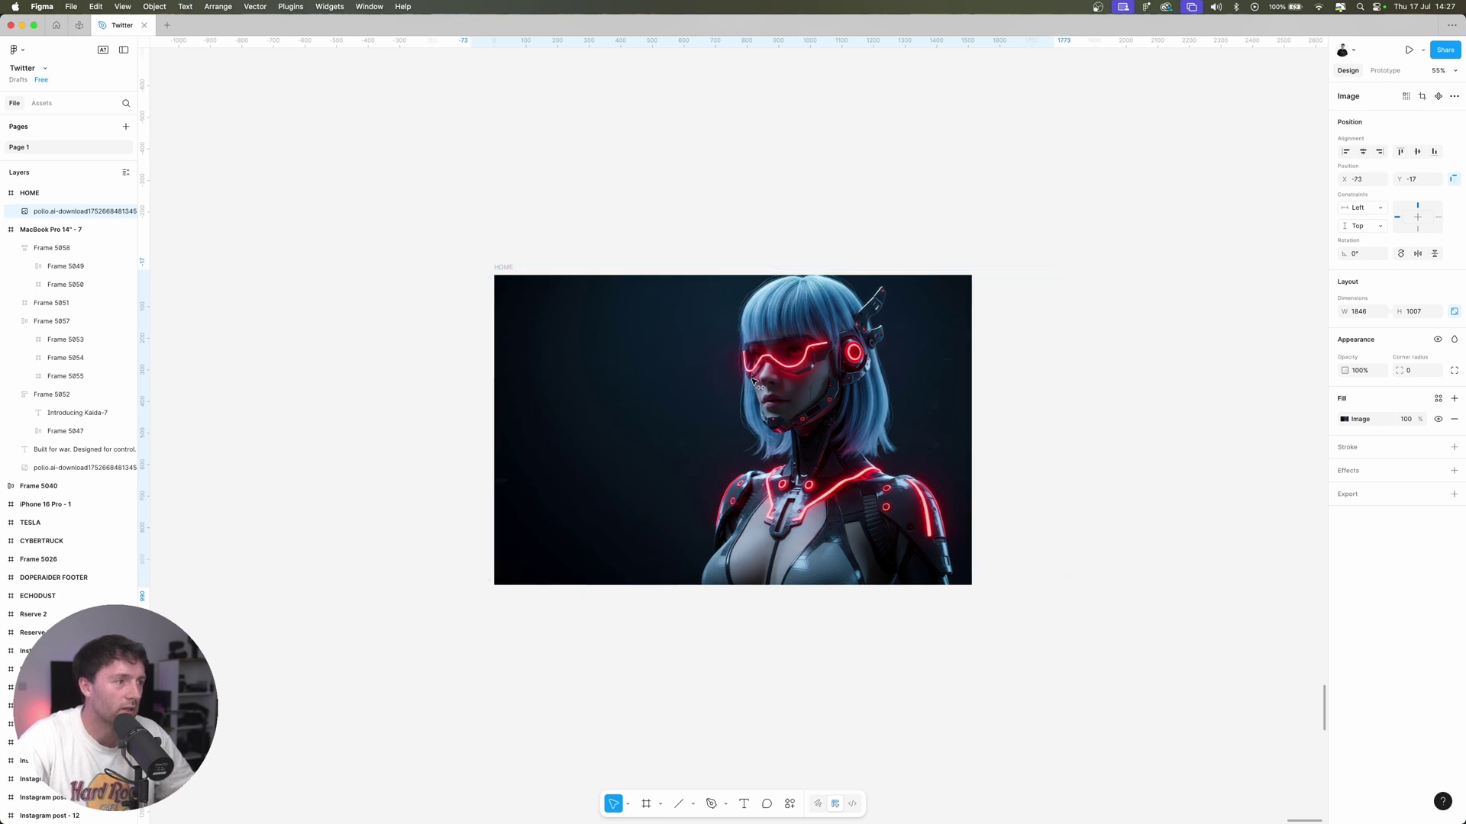
key(shift+2)
key(Escape)
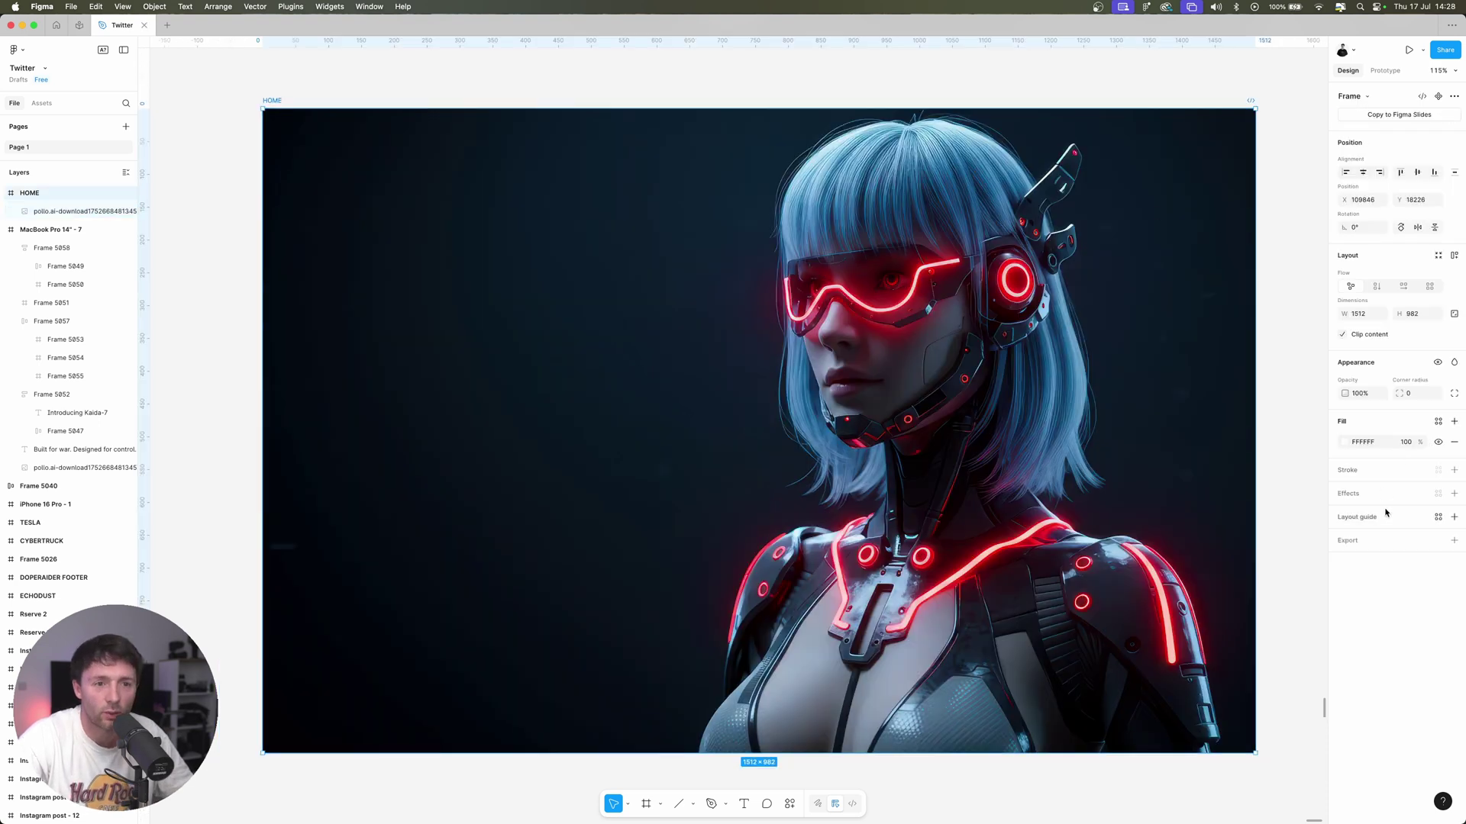
Step: Add a Columns layout guide to HOME with 12 columns and a 64 px gutter
click(1366, 519)
click(1219, 541)
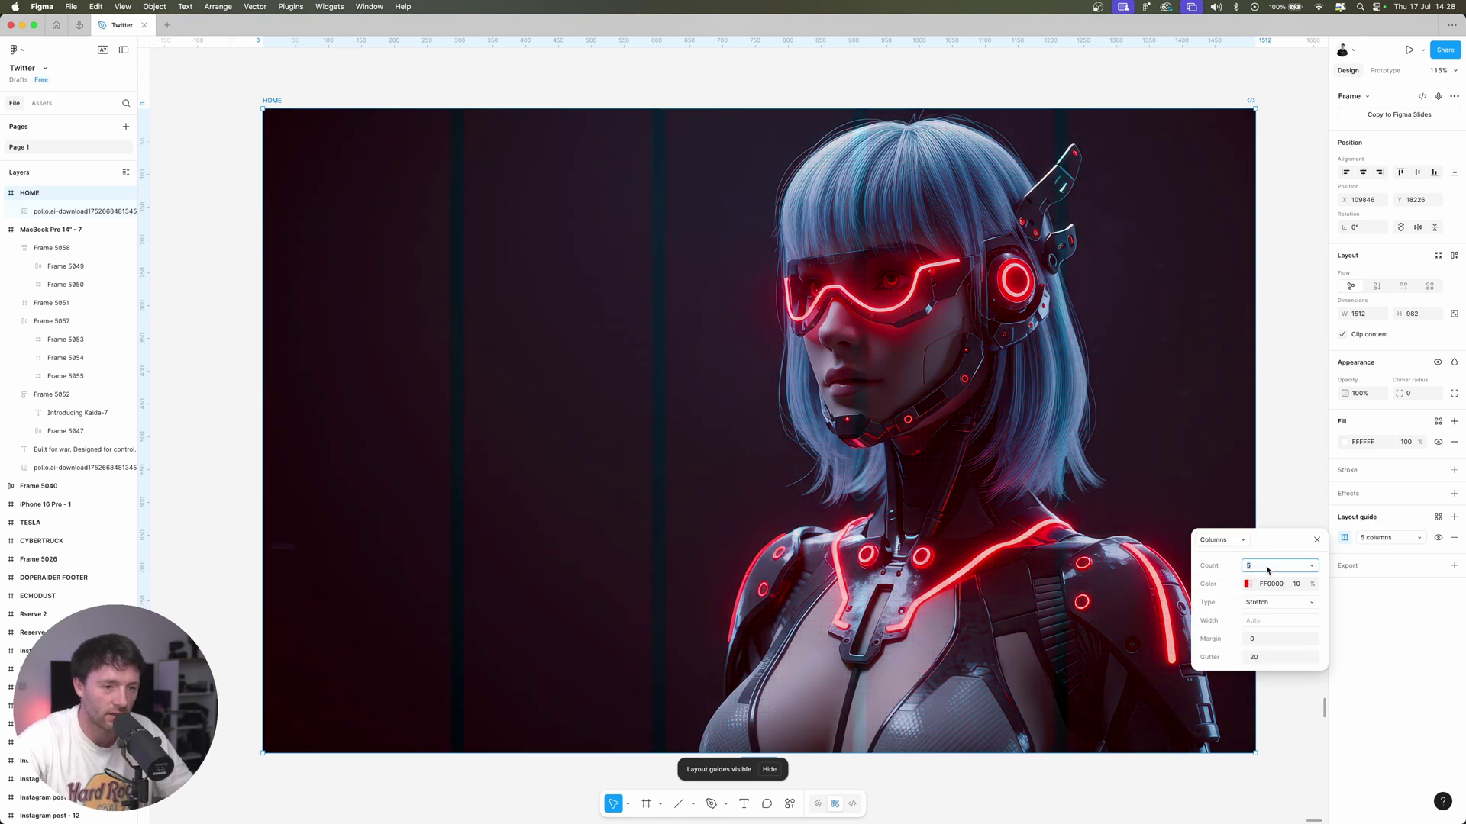
text(12)
key(Return)
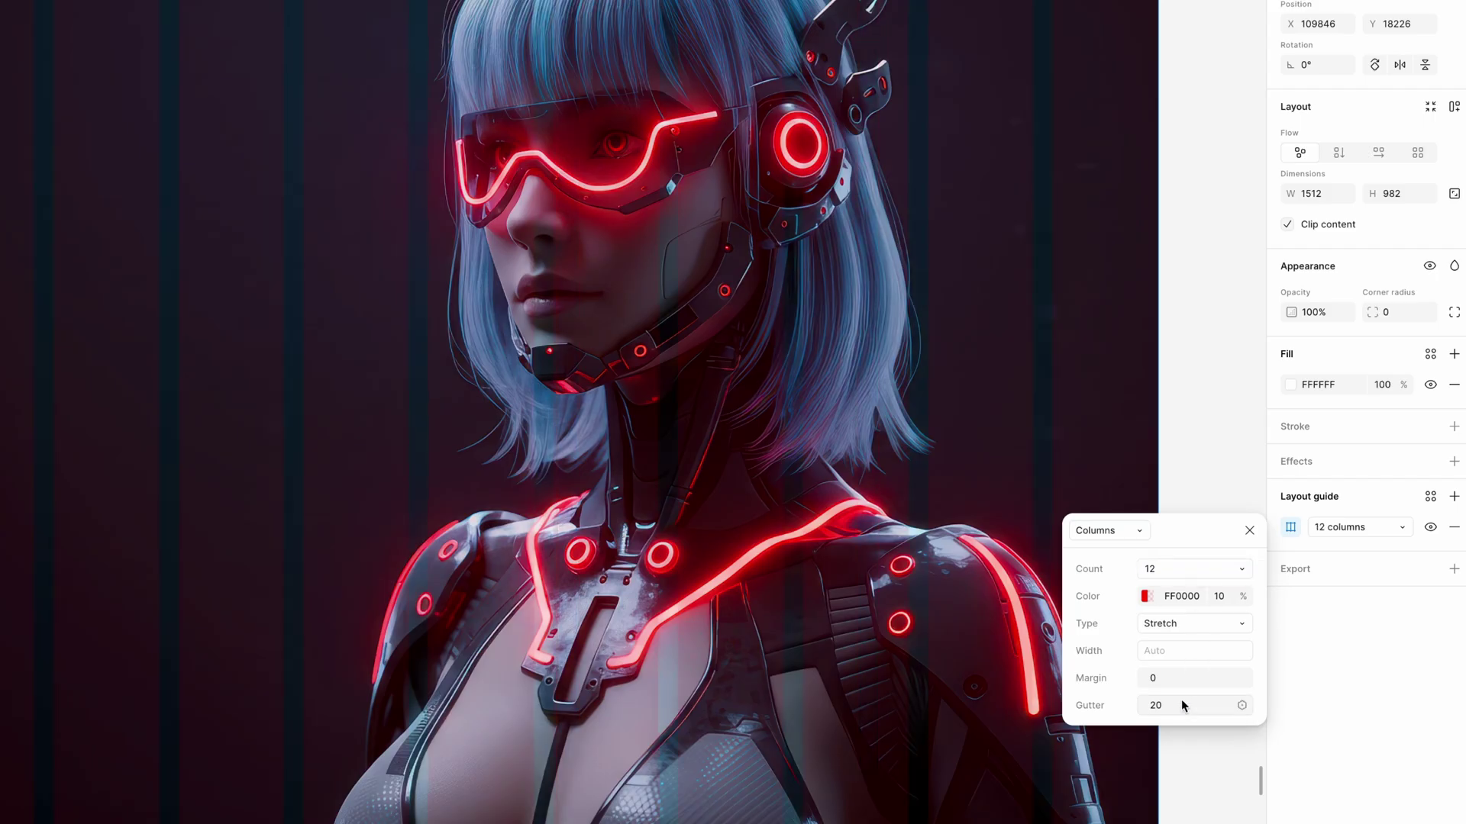
text(64)
key(Return)
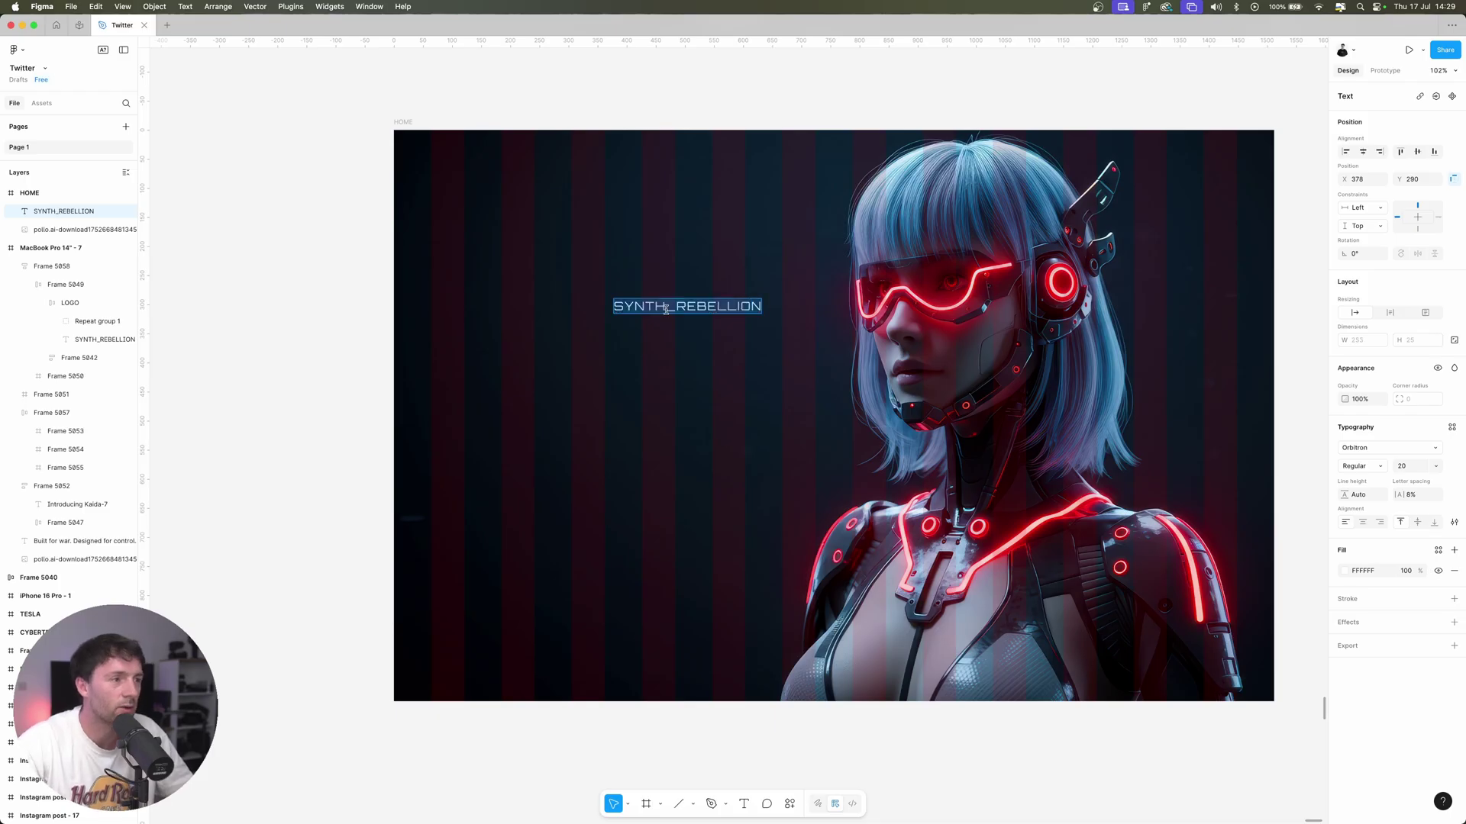
Step: Rename the text SYNTH_REBELLION in Black weight and give the starburst lines a 0 gap
click(666, 305)
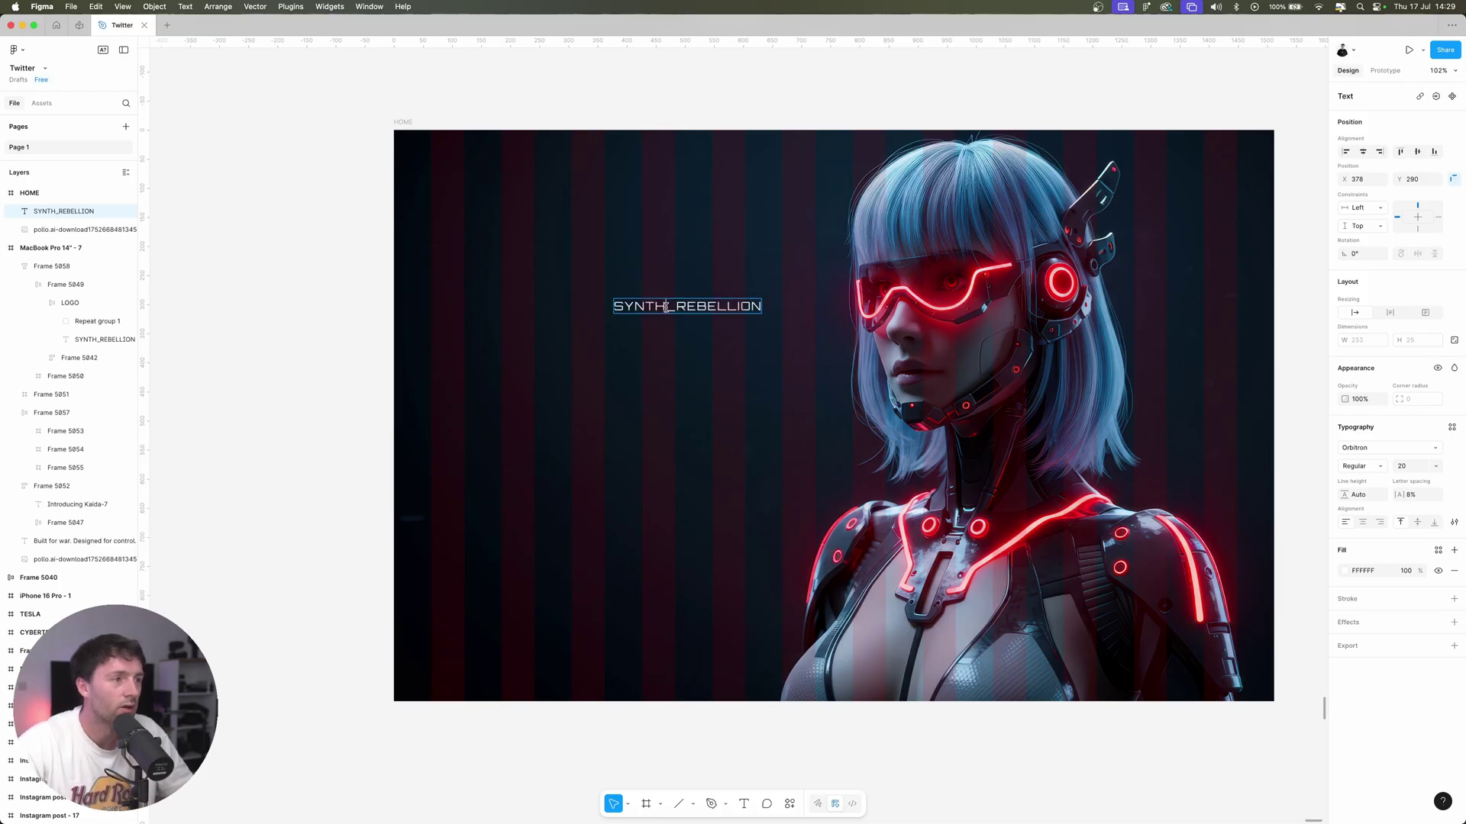
click(1357, 466)
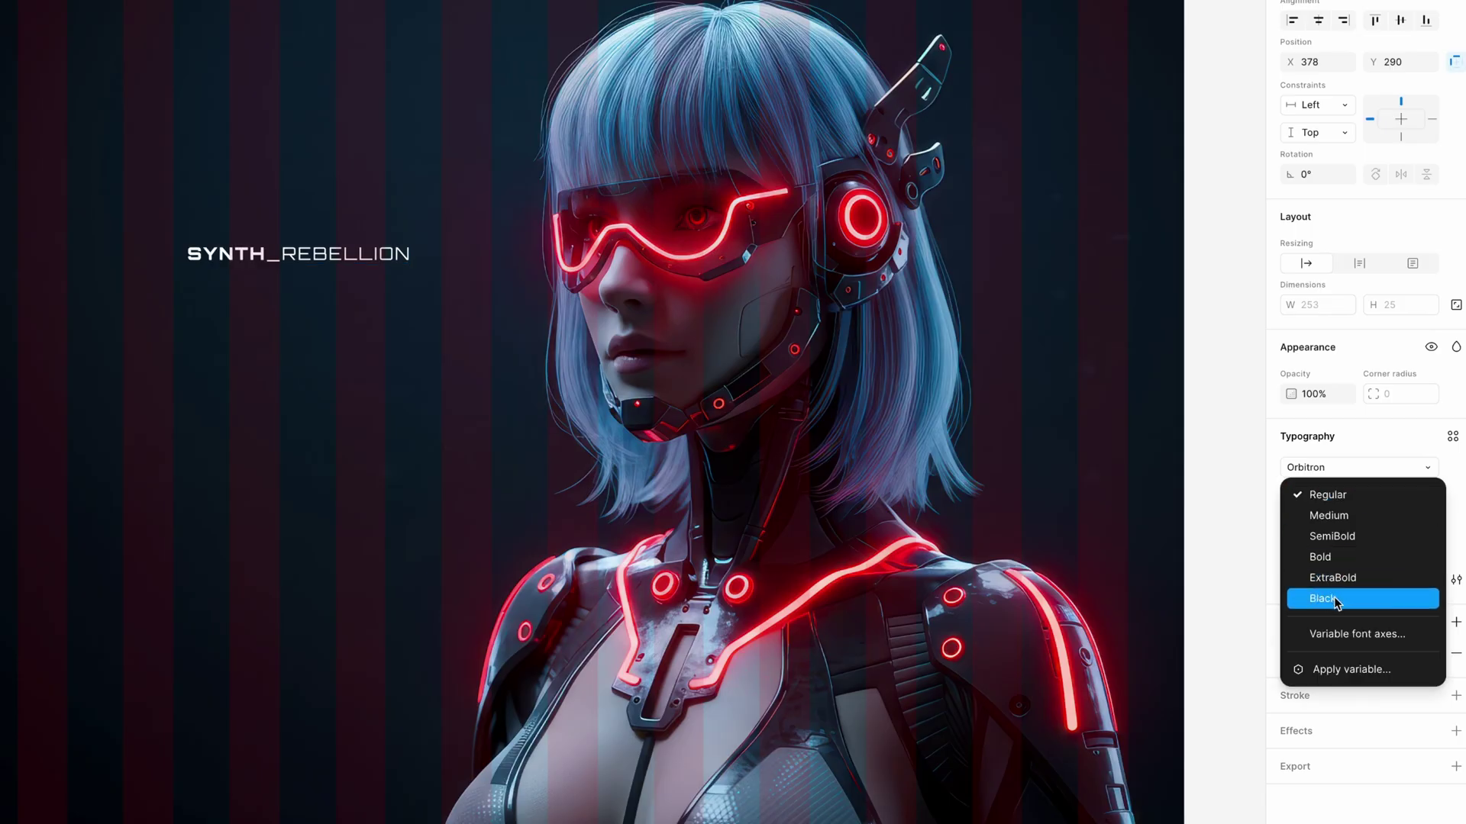
click(1336, 597)
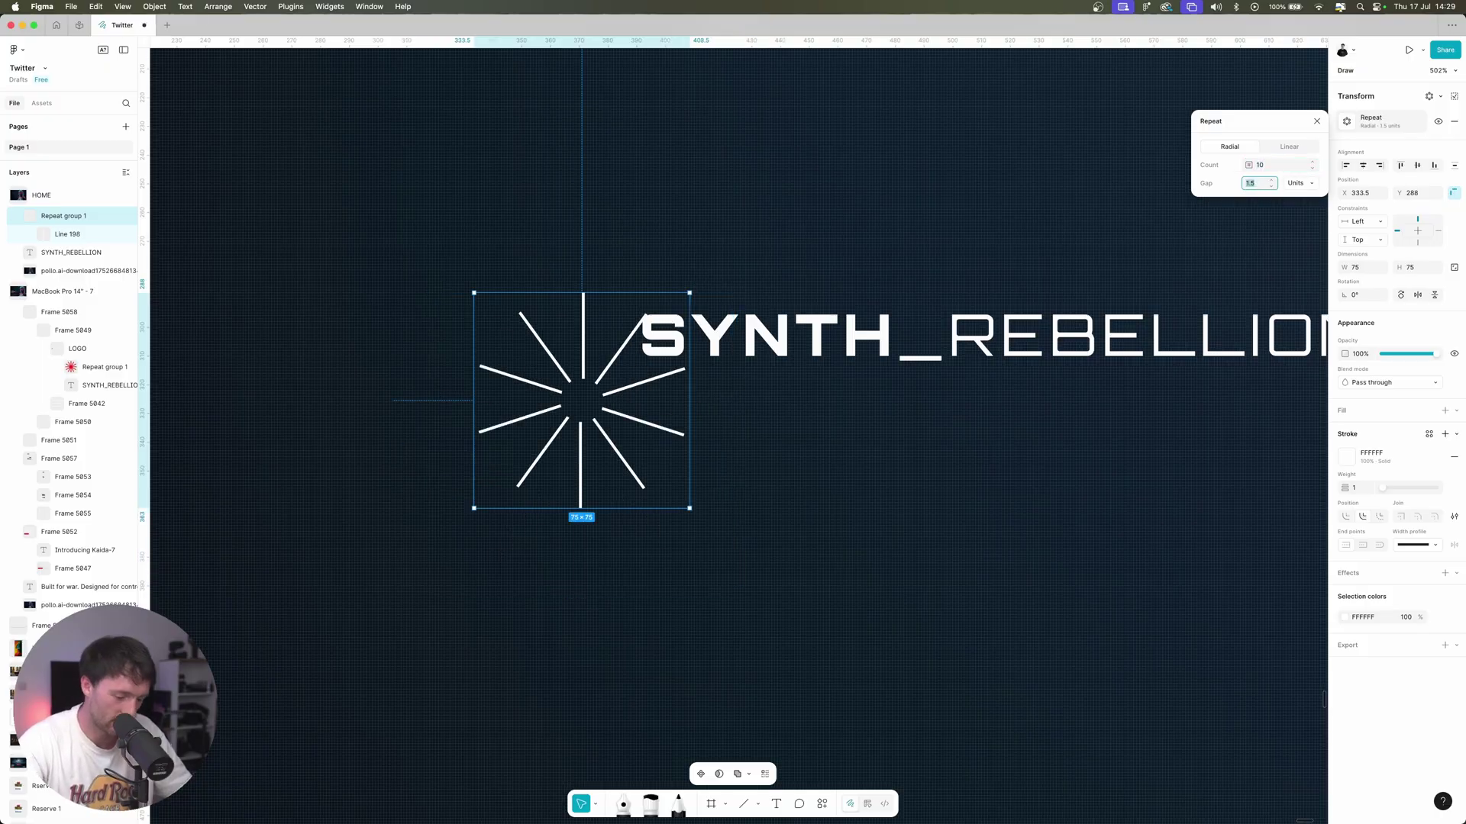
text(0)
key(Return)
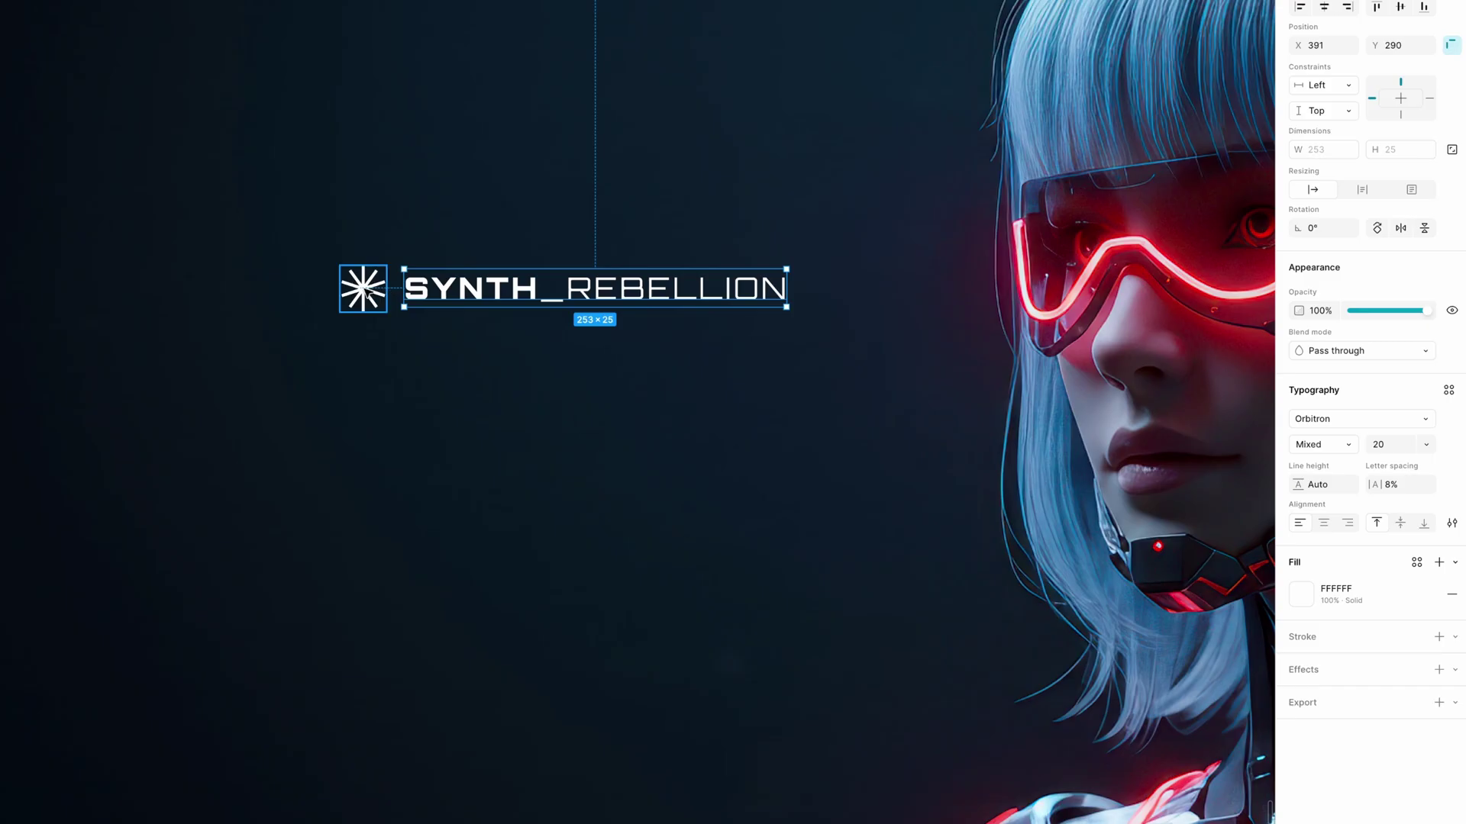
Step: Wrap starburst and text in auto layout and colour the stroke #F41C17 from the visor
shift+click(363, 289)
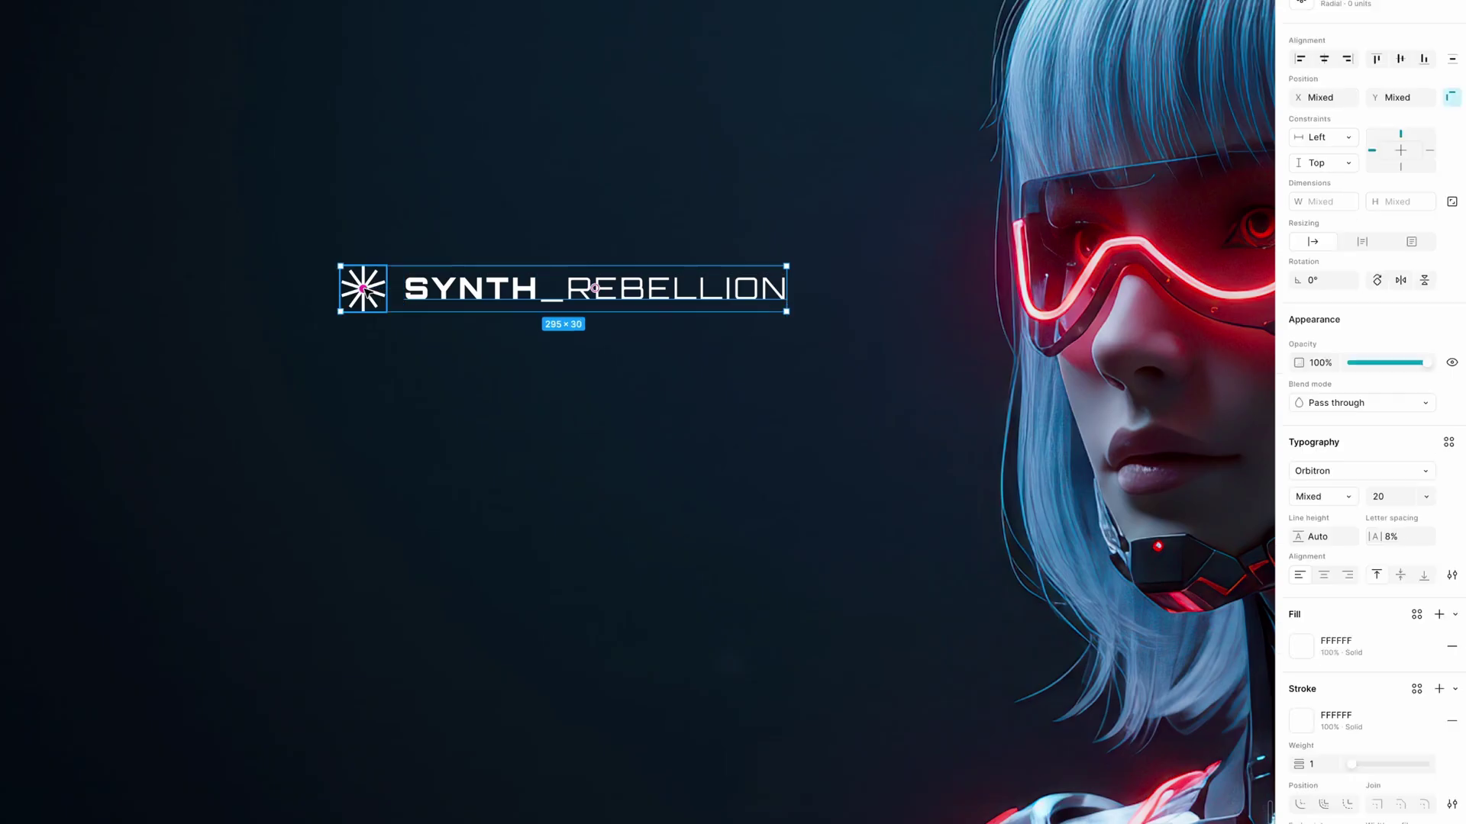
key(shift+a)
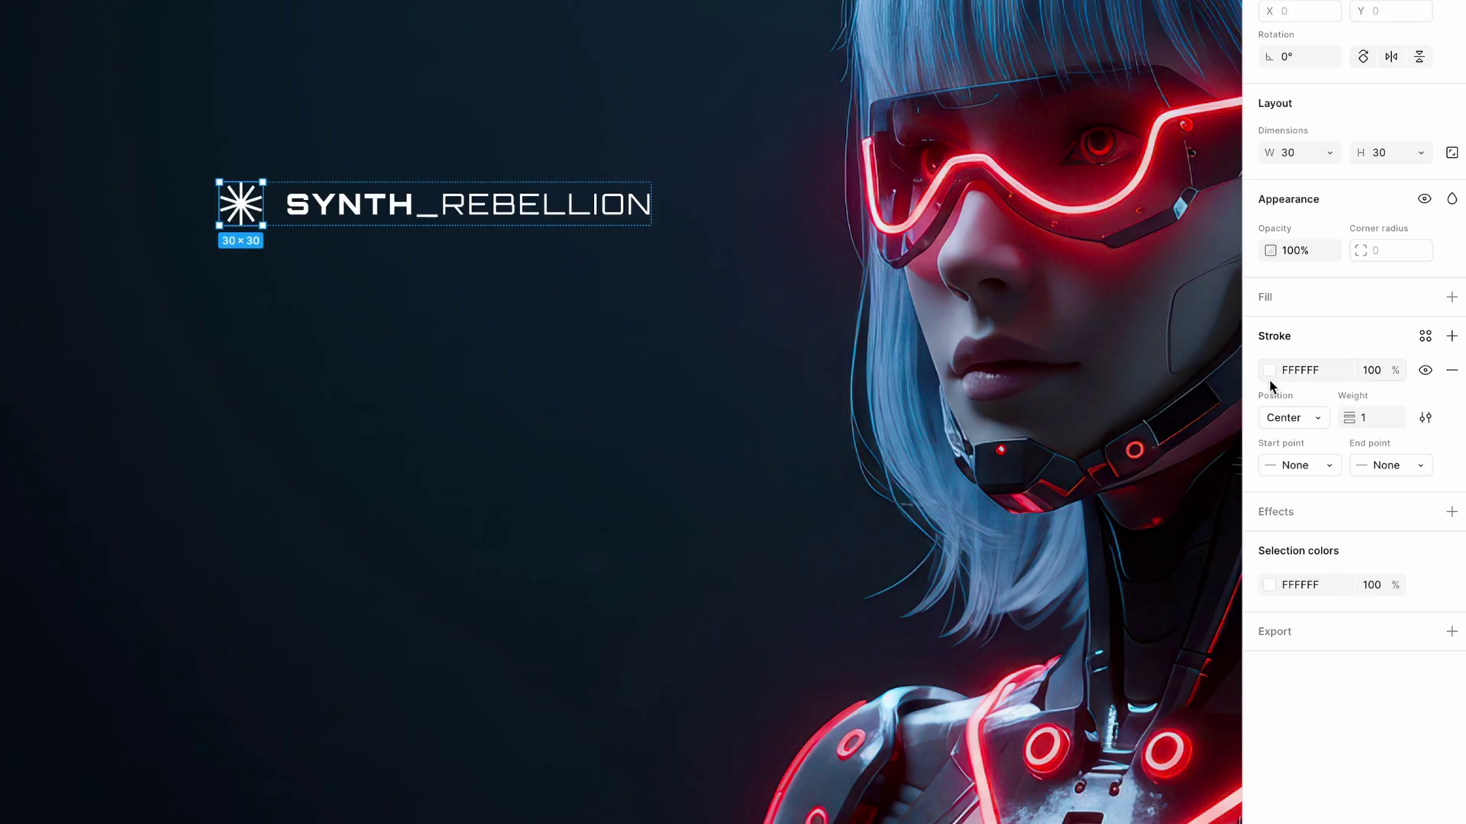
click(1269, 371)
click(1041, 707)
scroll(1032, 344, right, 3)
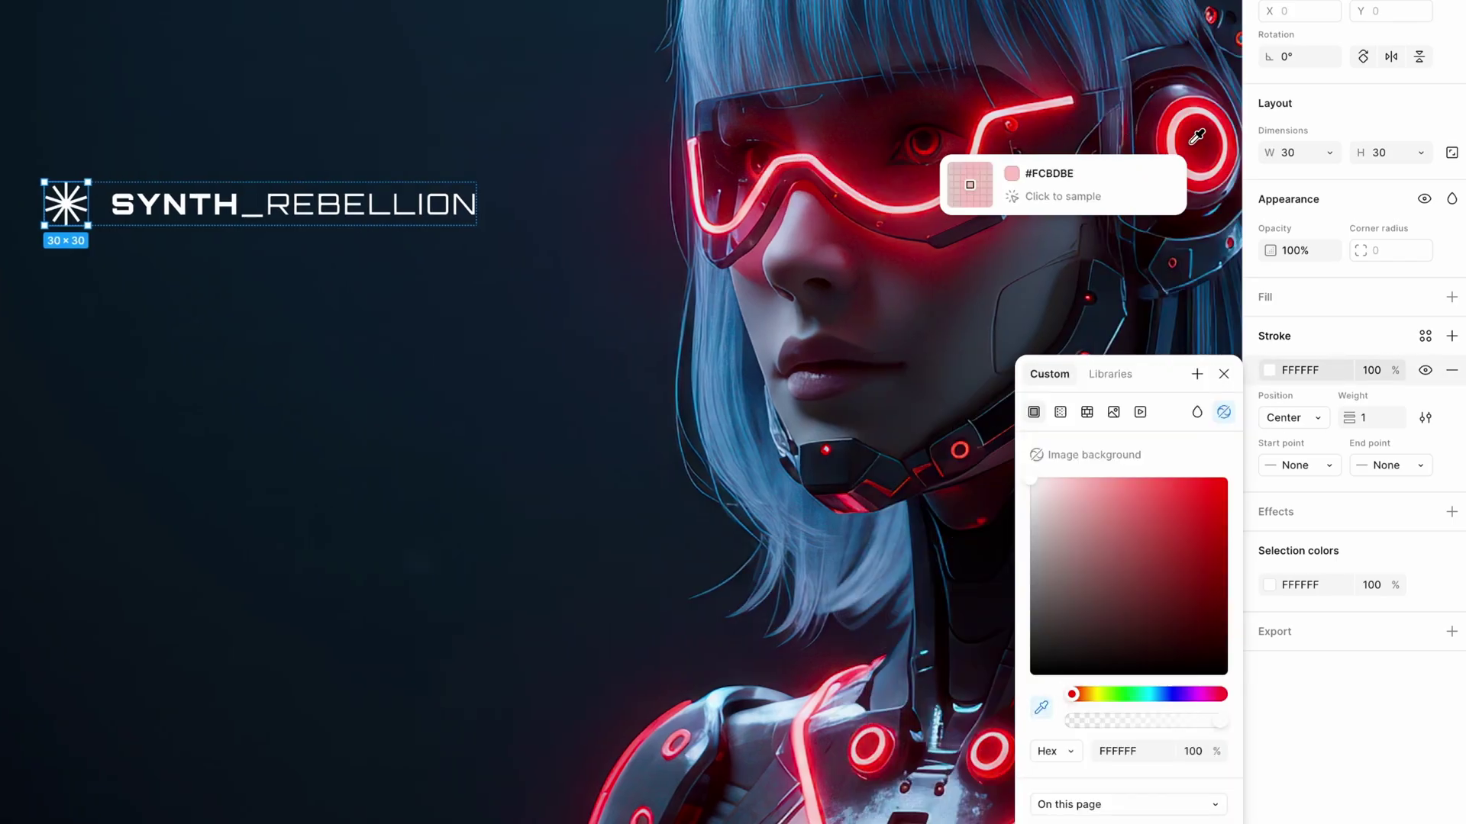
click(1168, 129)
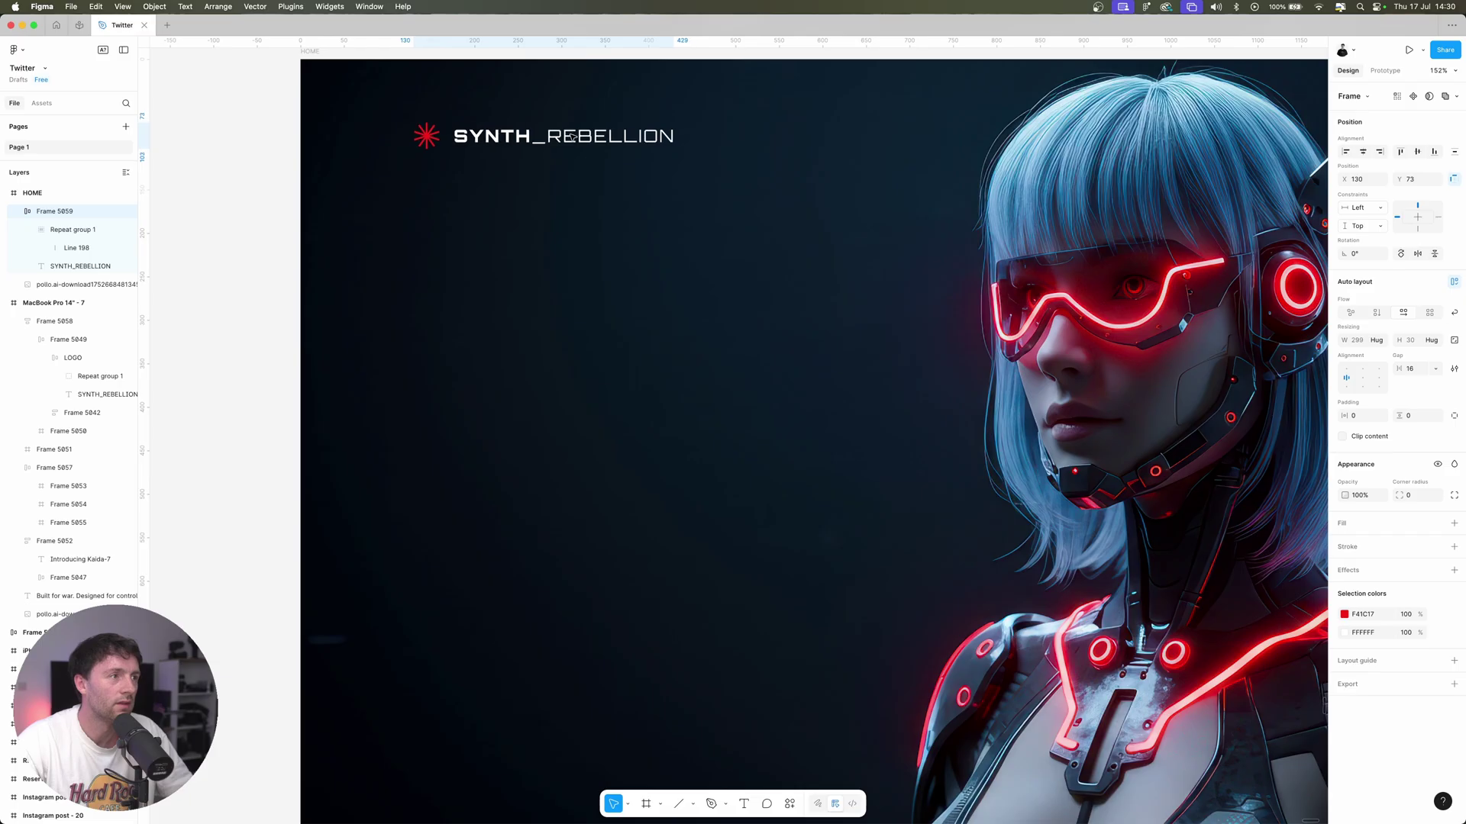
click(456, 148)
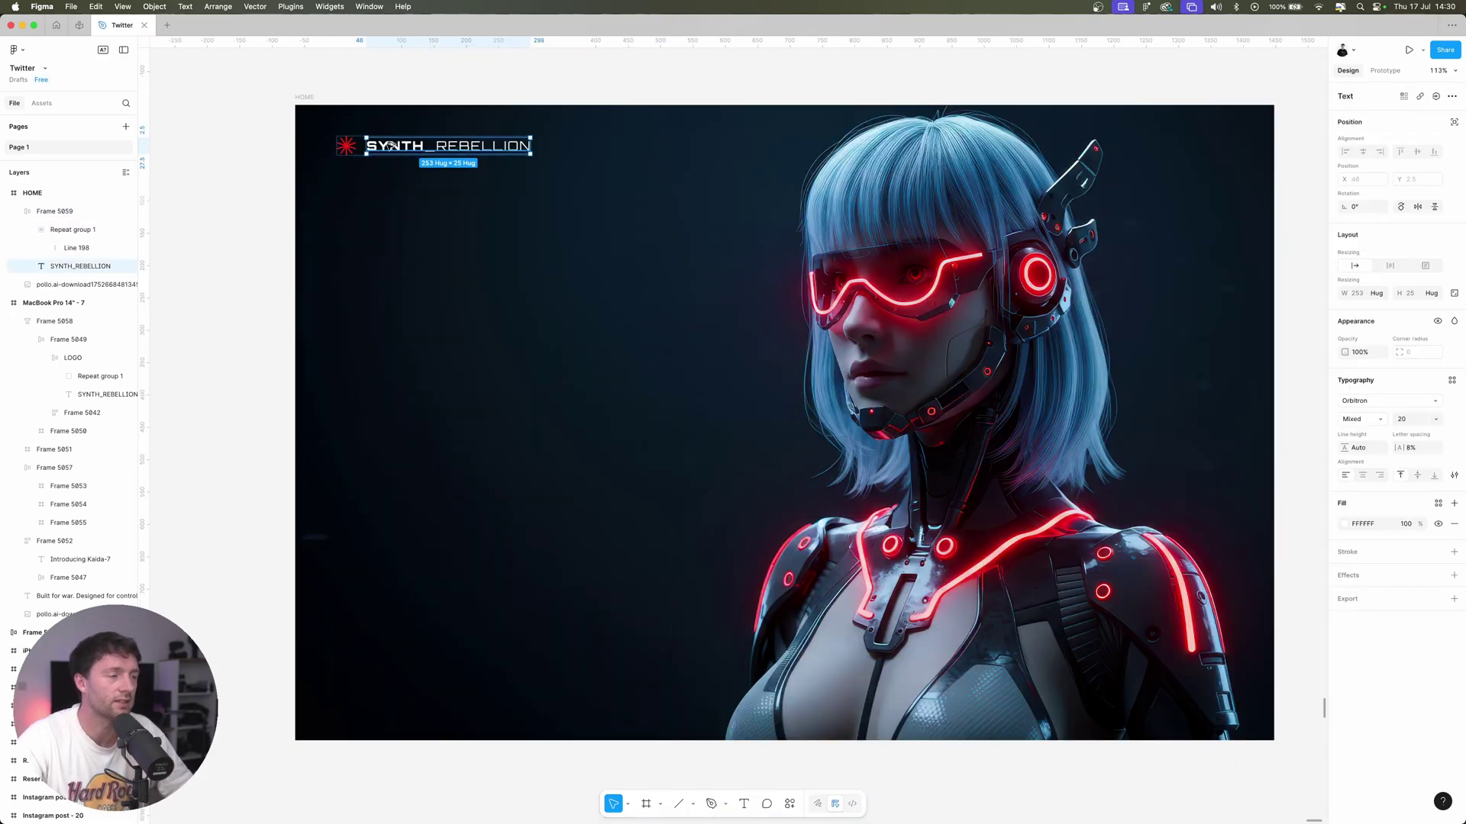
Step: Place SCROLL TO EXPLORE on the right edge and draw three 40 px menu lines
mouse_move(390, 147)
mouse_down()
mouse_move(1226, 243)
mouse_move(1193, 264)
mouse_move(1207, 398)
mouse_up()
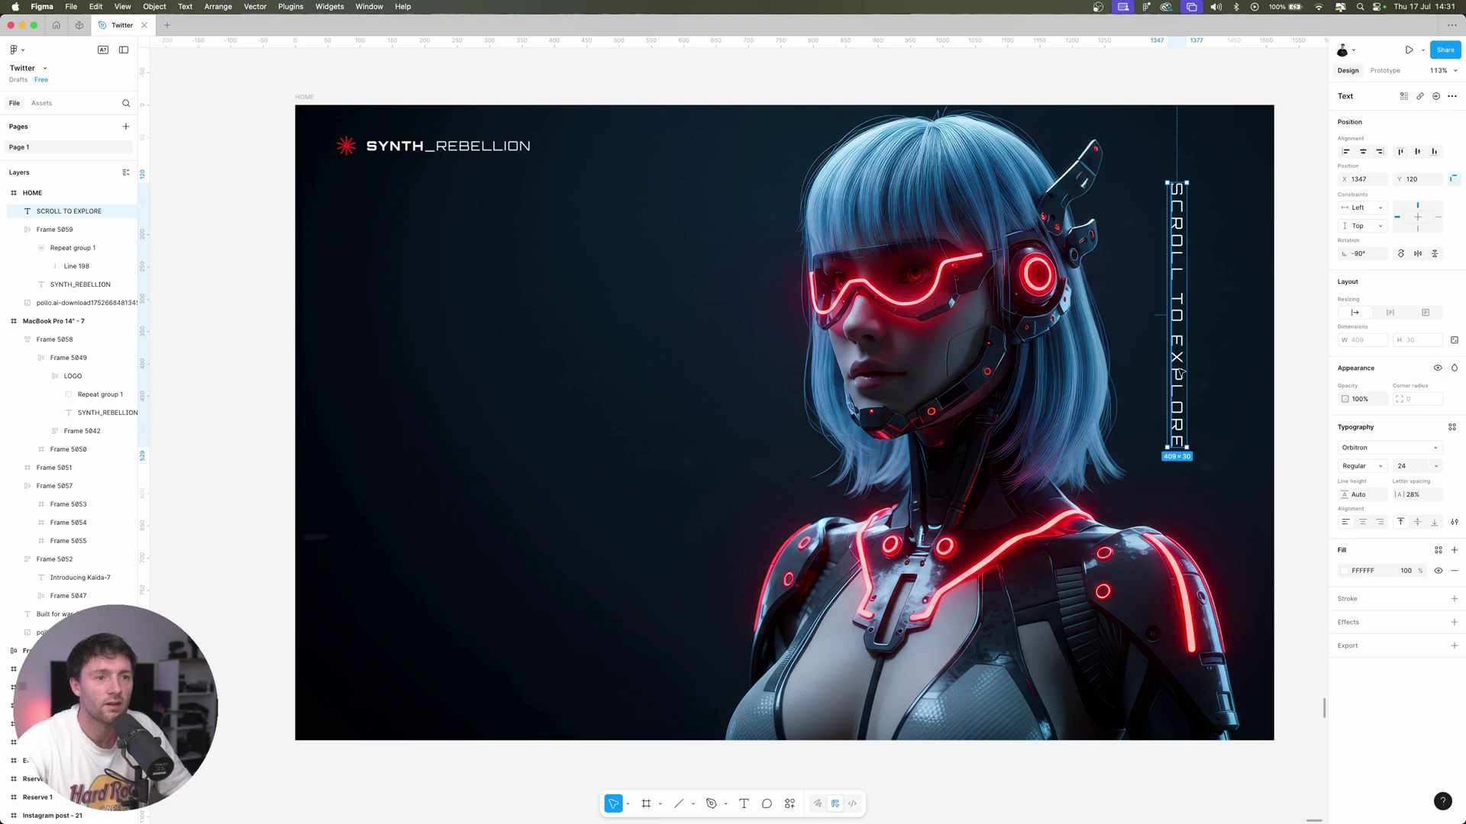
drag(1181, 373, 1228, 366)
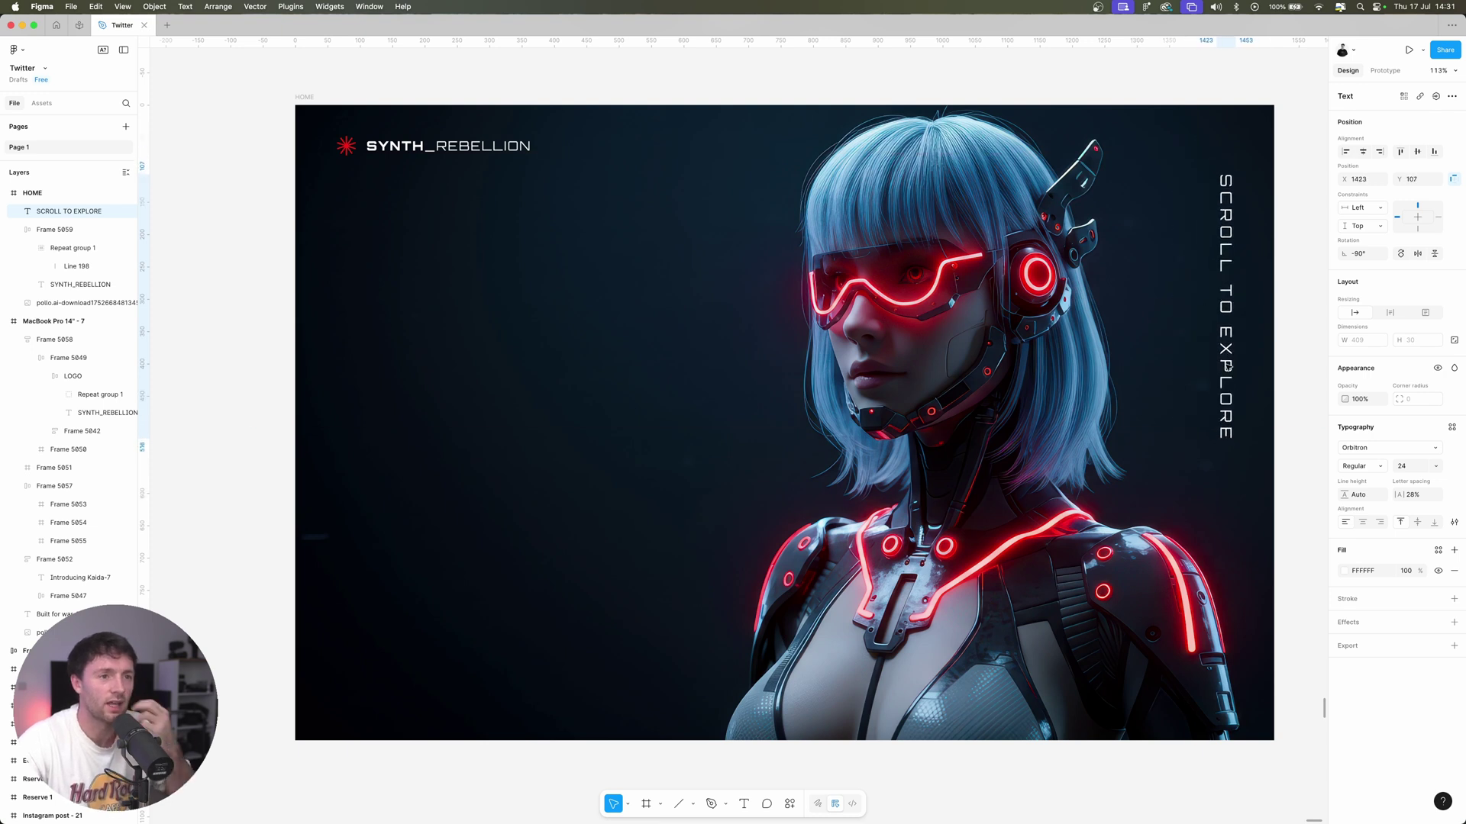
scroll(781, 236, up, 2)
key(l)
drag(775, 242, 821, 241)
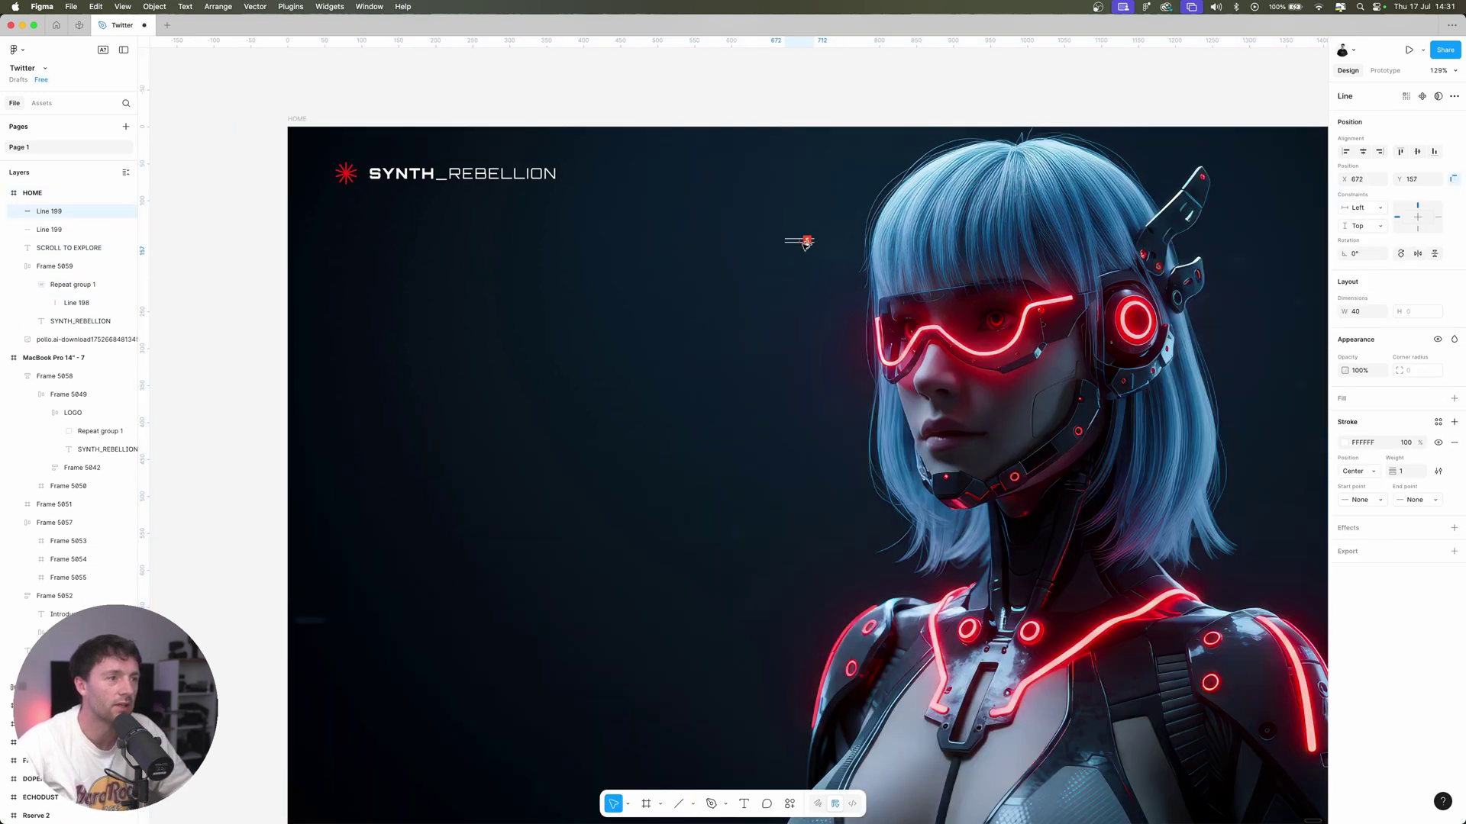
scroll(806, 243, up, 5)
key(super+d)
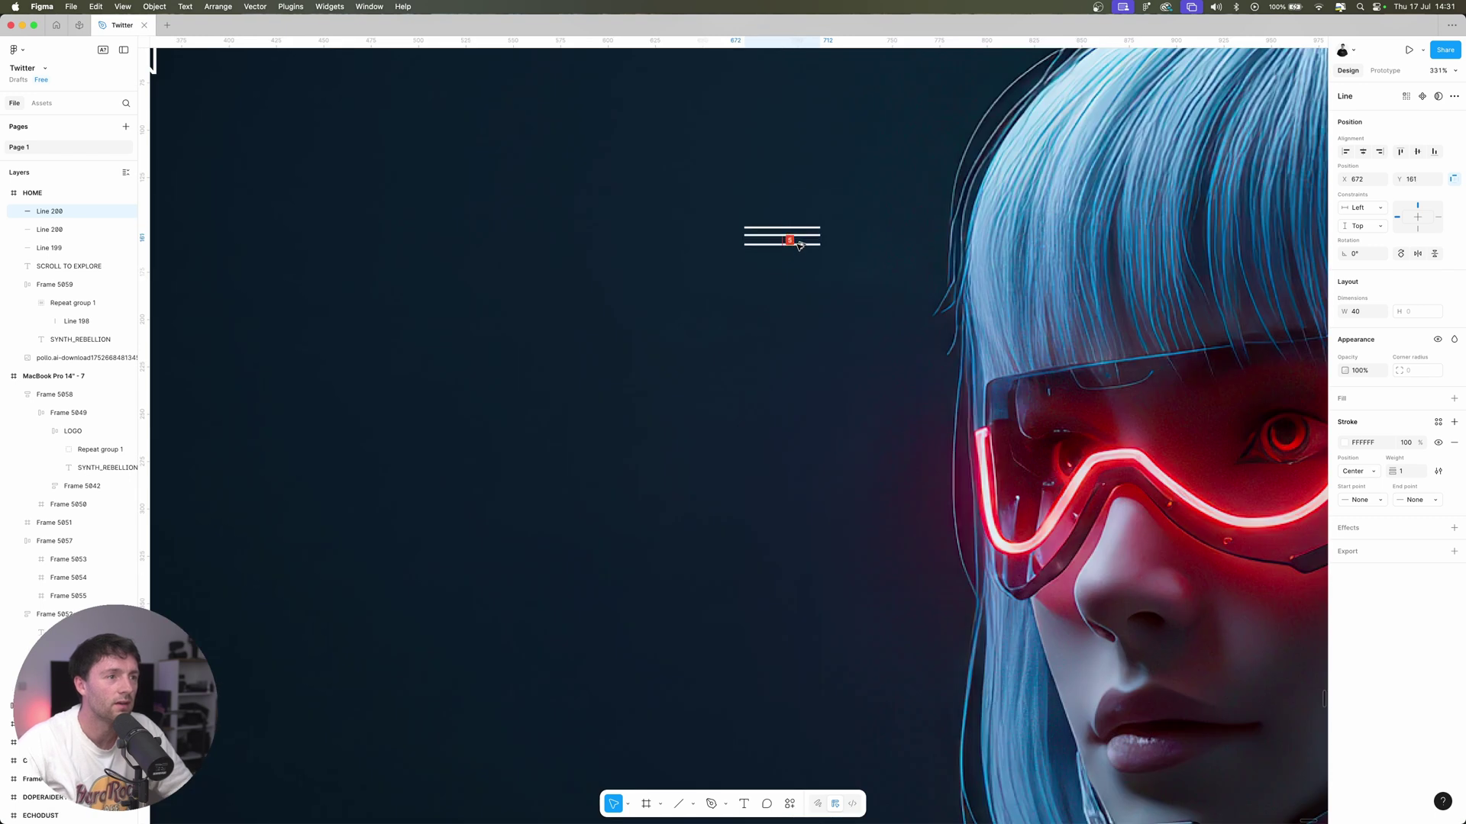
Step: Stack the menu lines in auto layout with gap 8, then join logo and menu in one row
drag(720, 203, 838, 286)
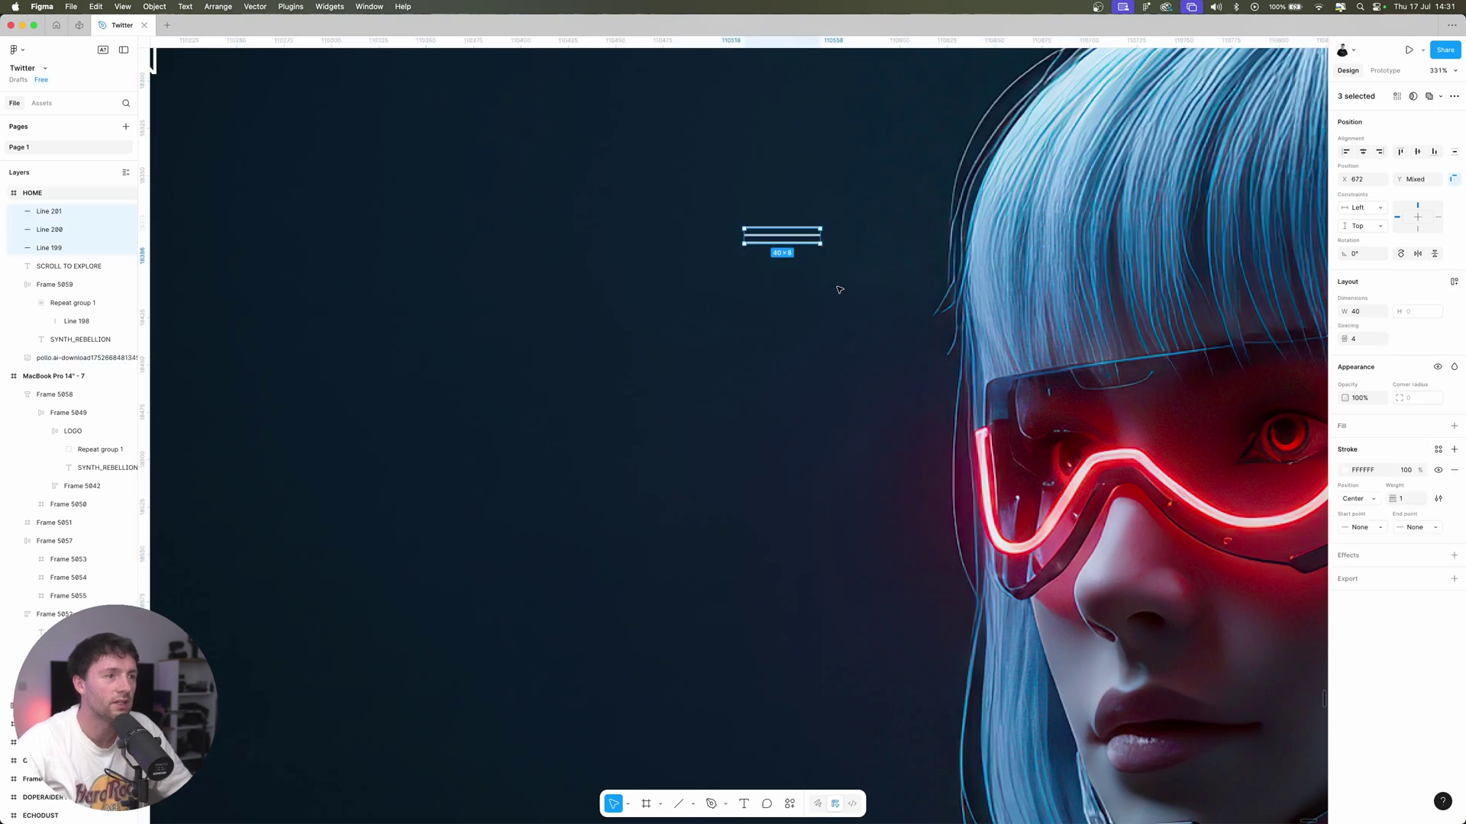
key(shift+a)
click(1415, 369)
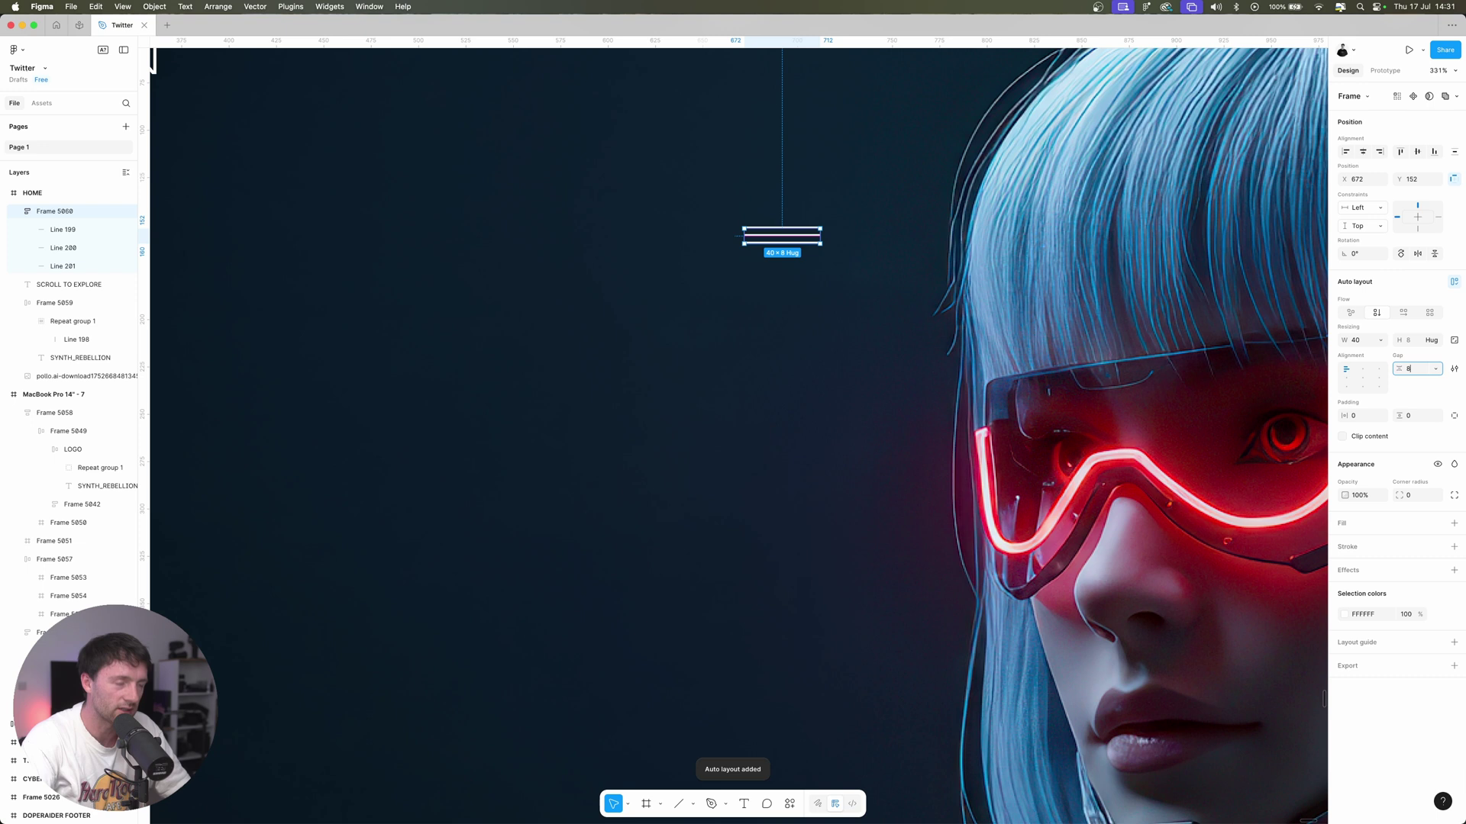
text(8)
key(Return)
scroll(883, 202, down, 5)
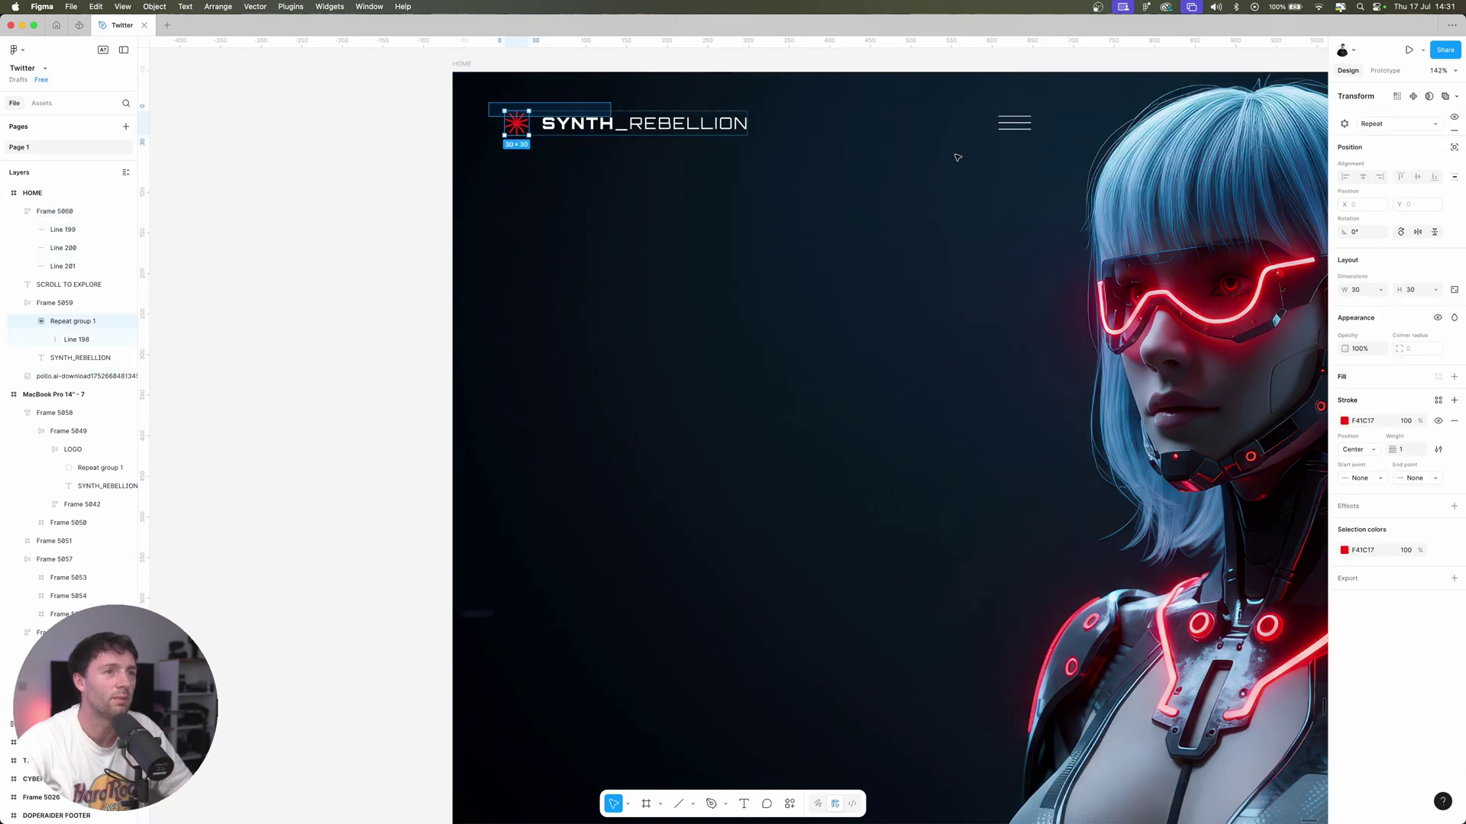
drag(488, 81, 1040, 163)
key(shift+a)
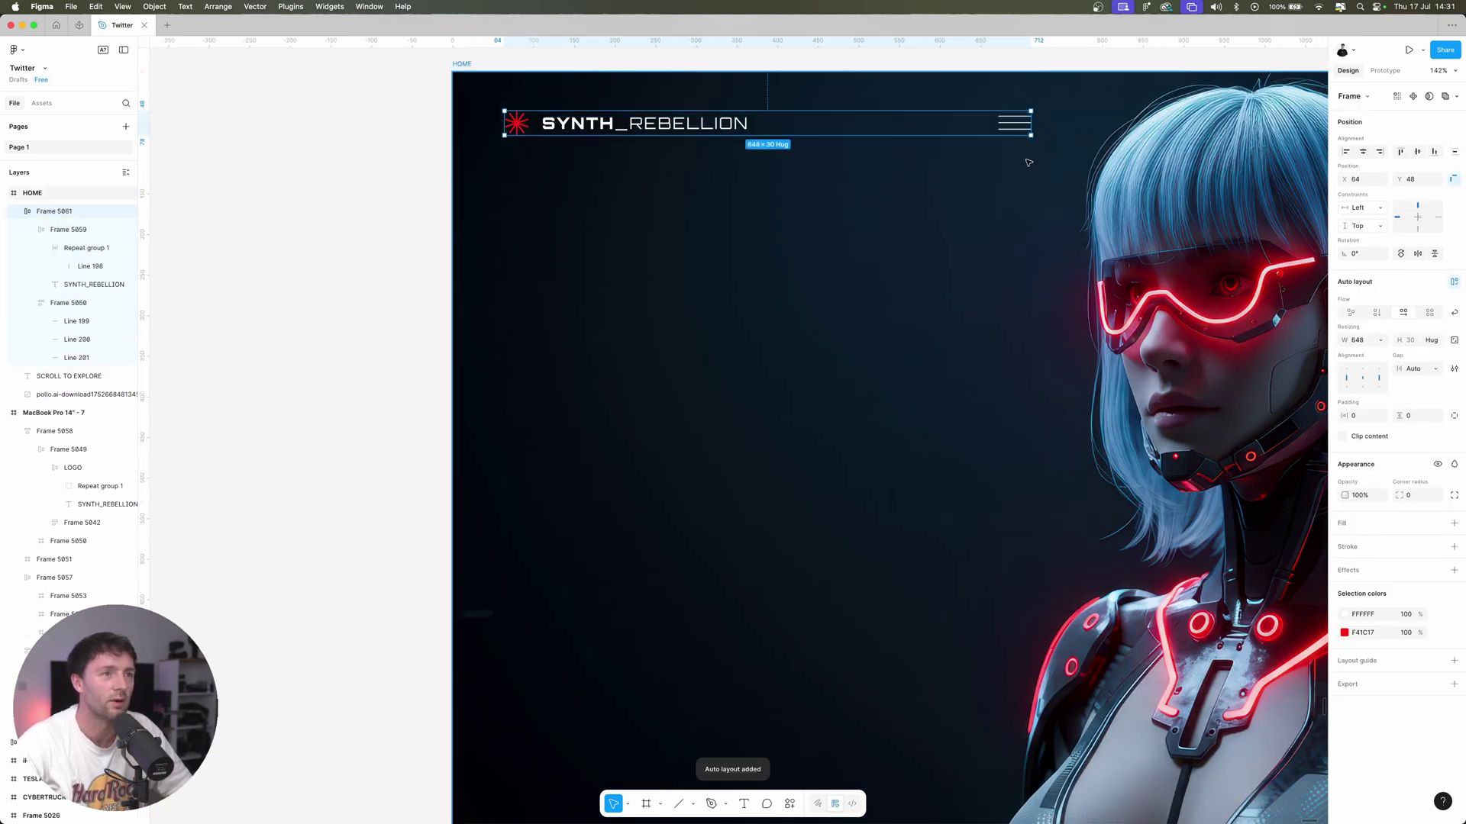
scroll(1038, 163, down, 2)
scroll(934, 129, right, 2)
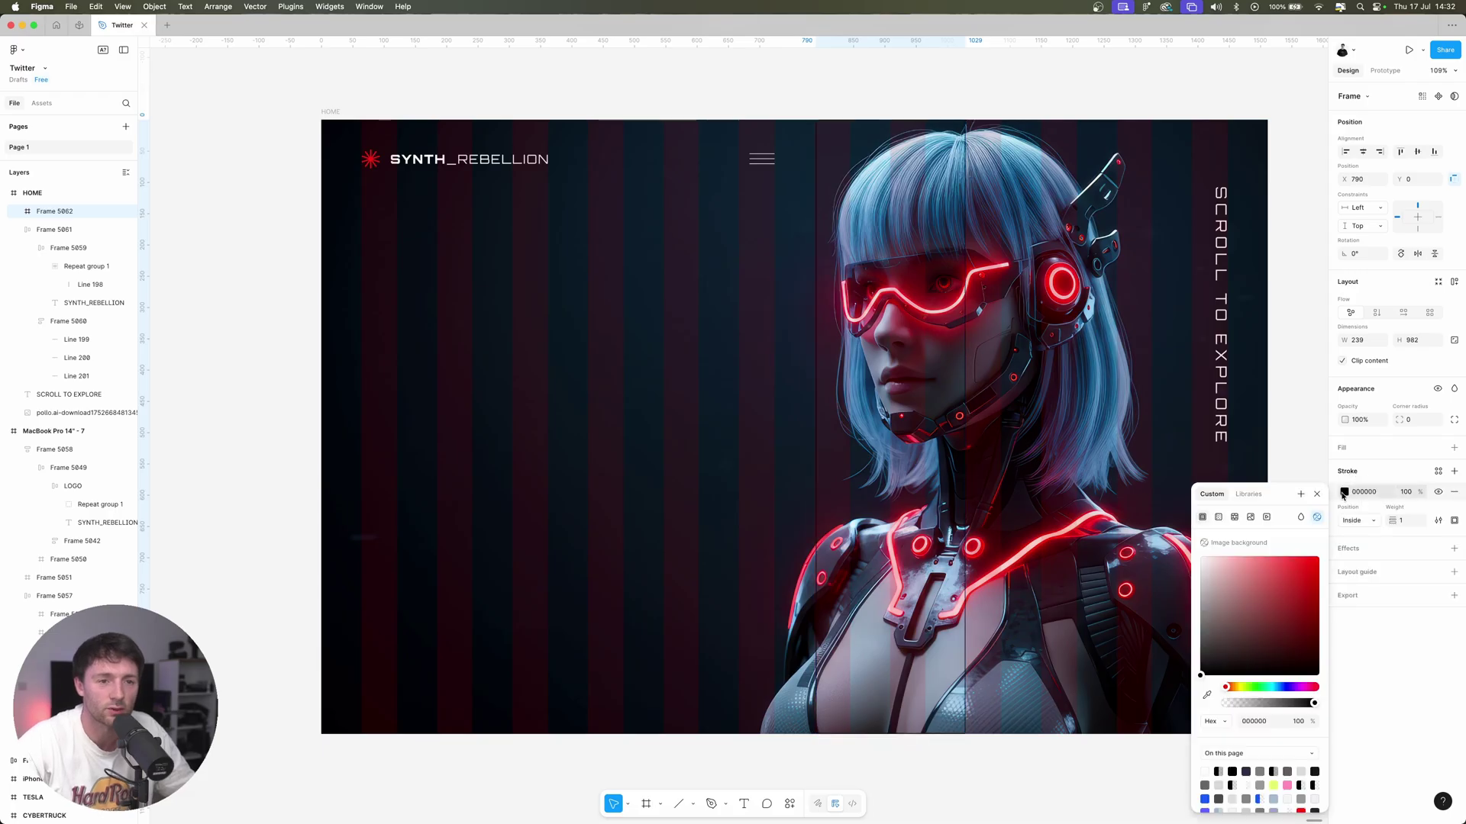
Step: Limit the column frame's stroke to the left and right sides, dashed with dash length 4
drag(1244, 580, 1200, 557)
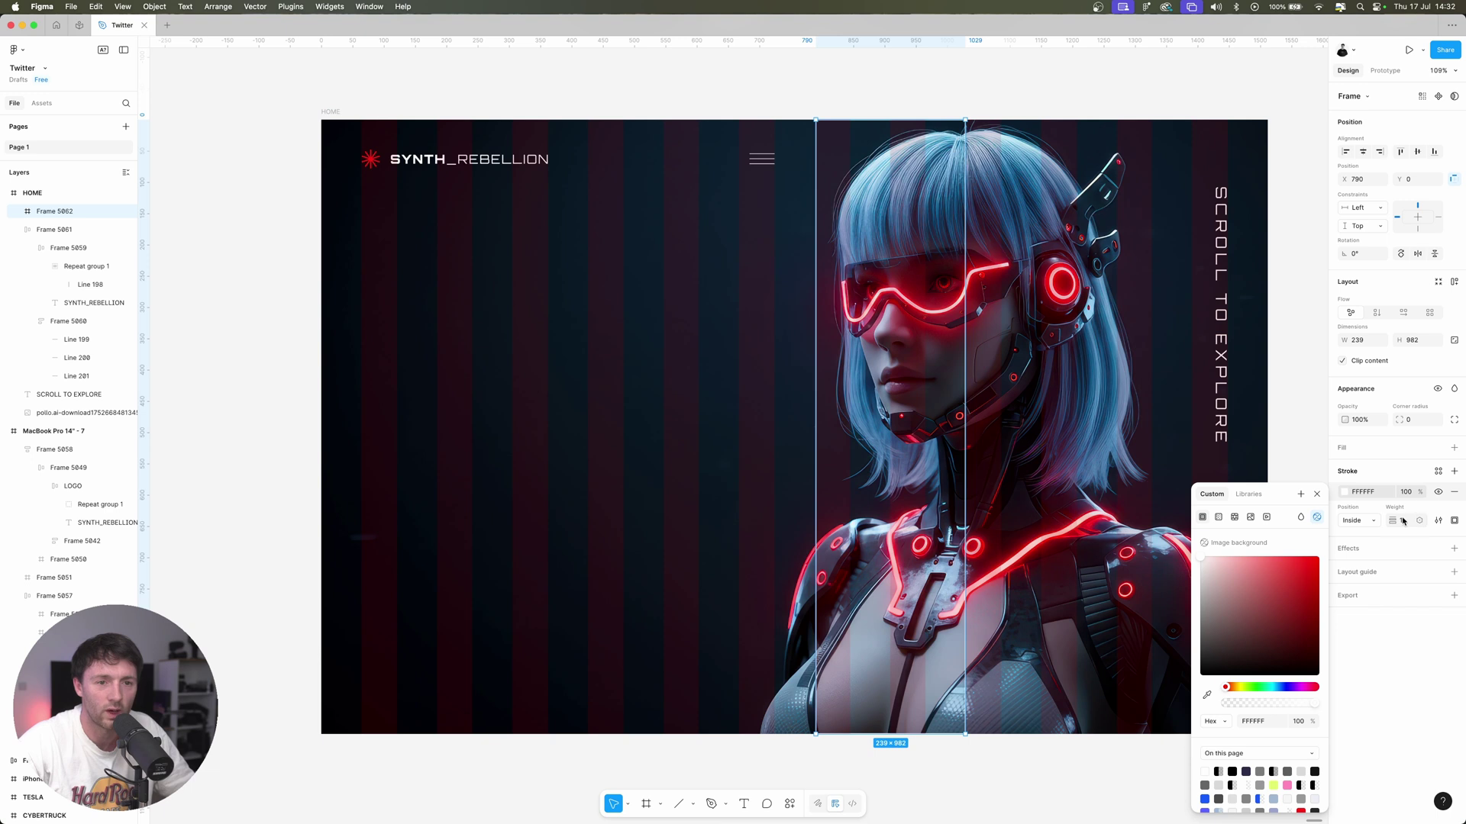
click(1454, 521)
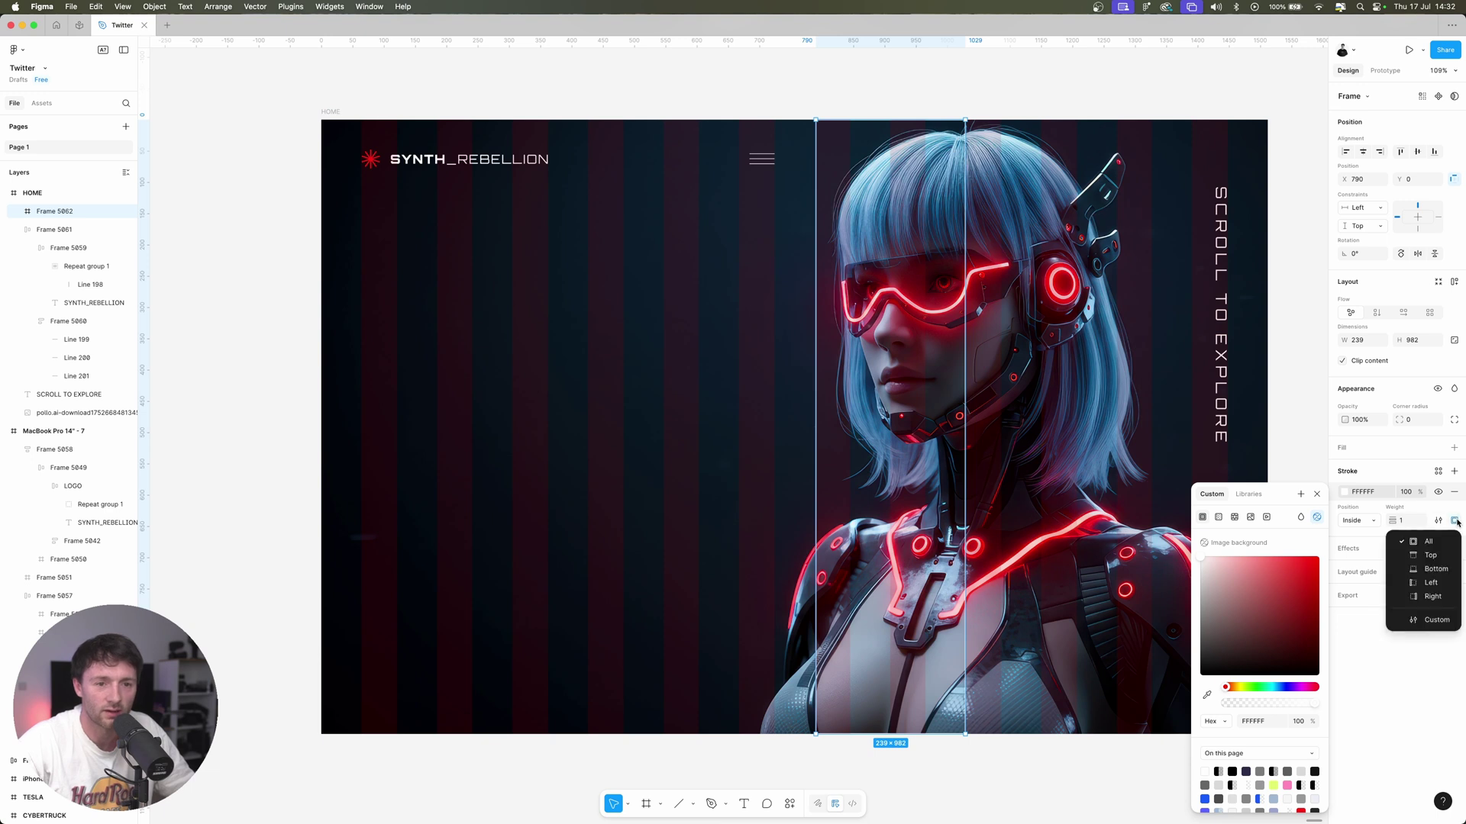
click(1445, 625)
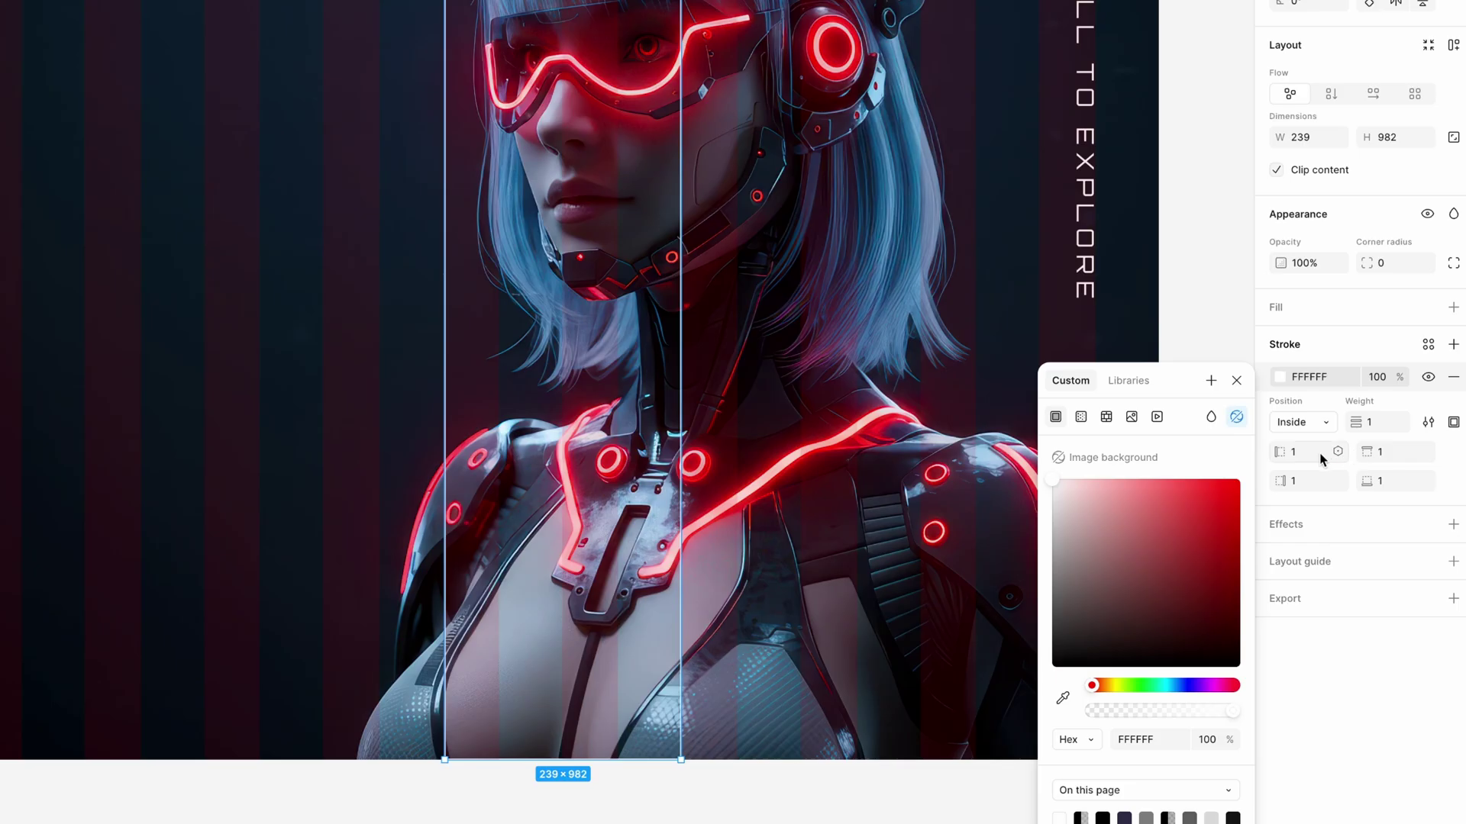
key(Return)
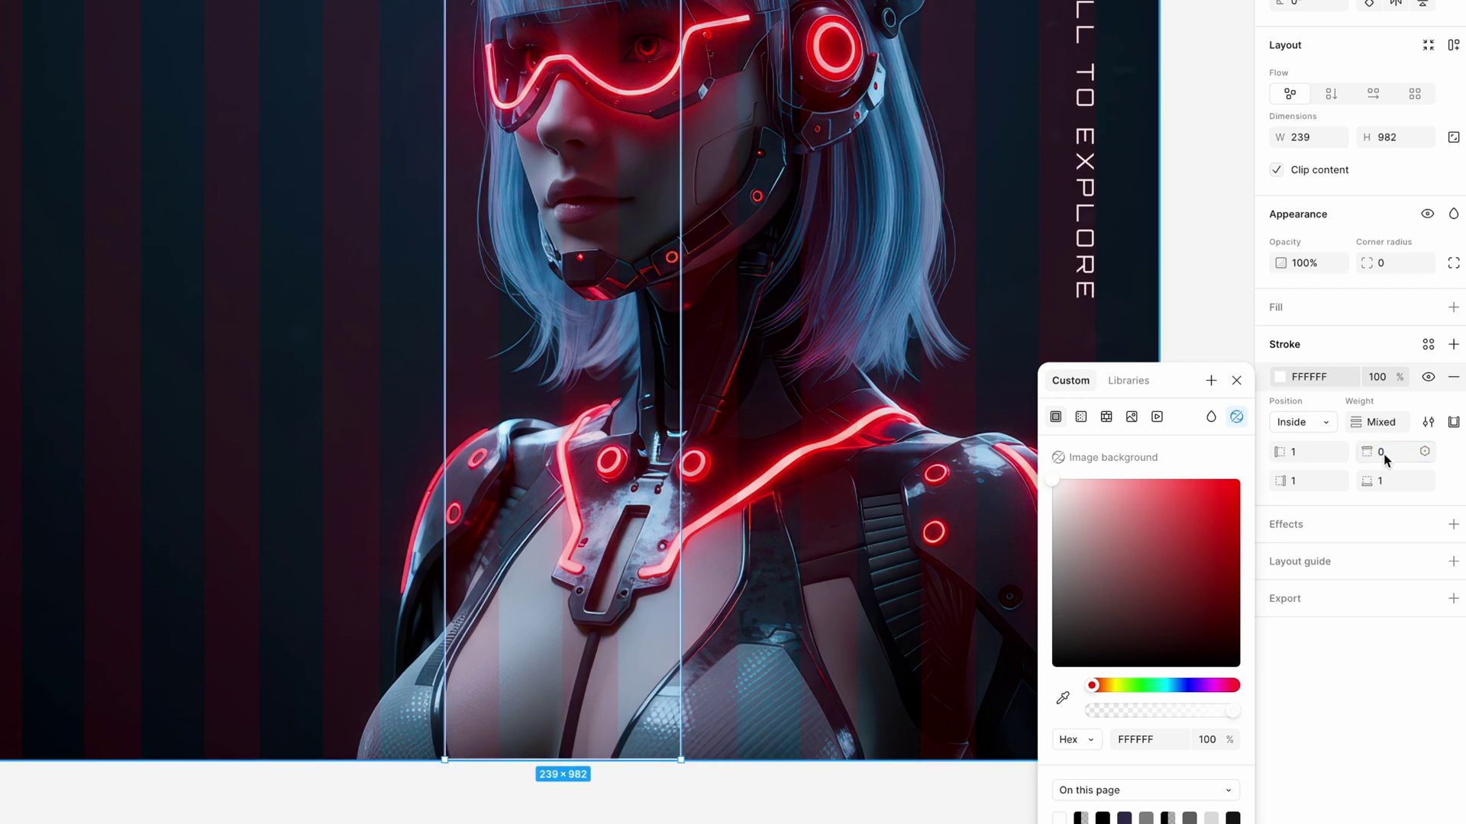
text(0)
key(Return)
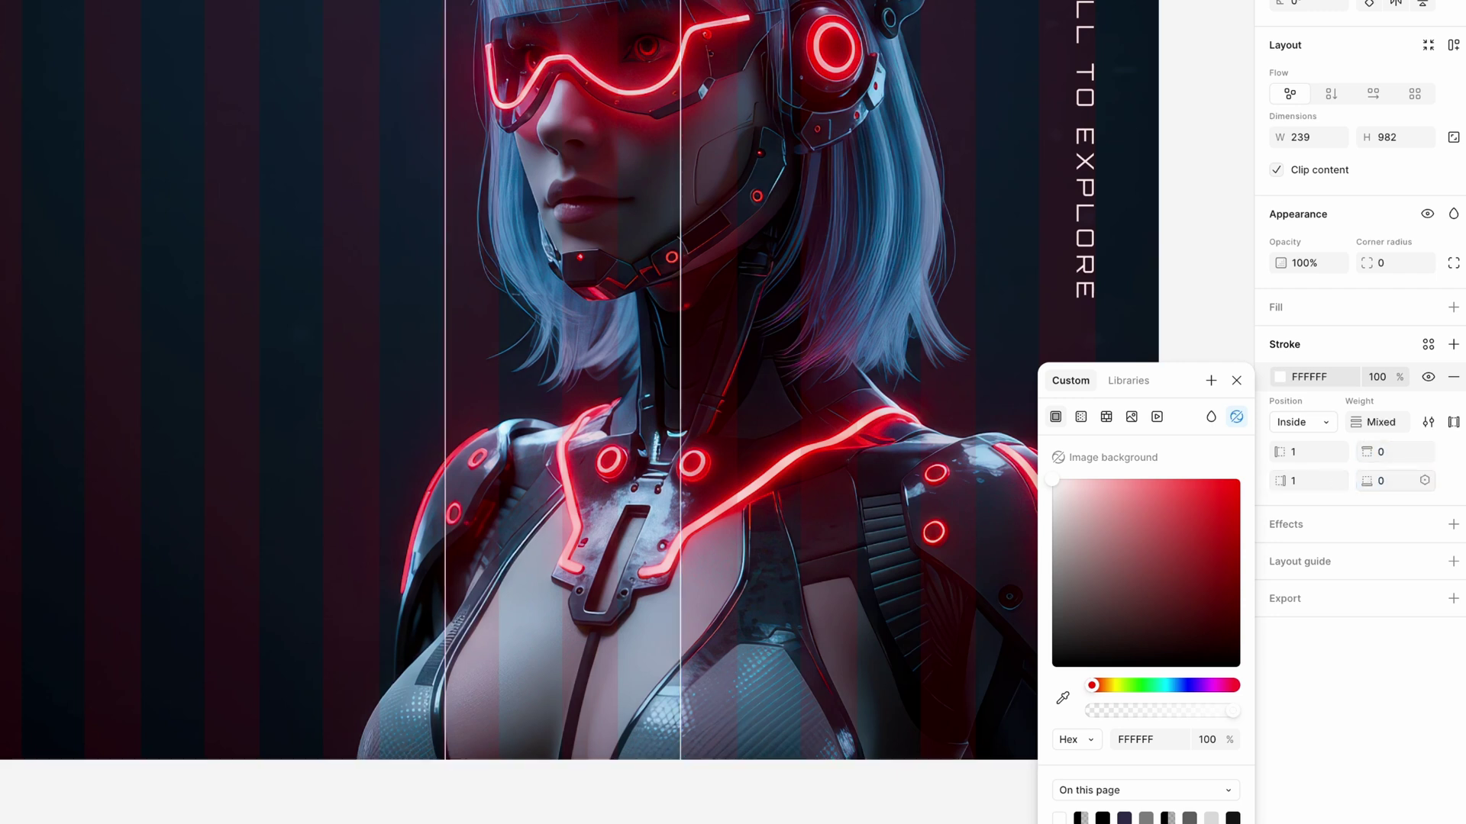
click(1430, 424)
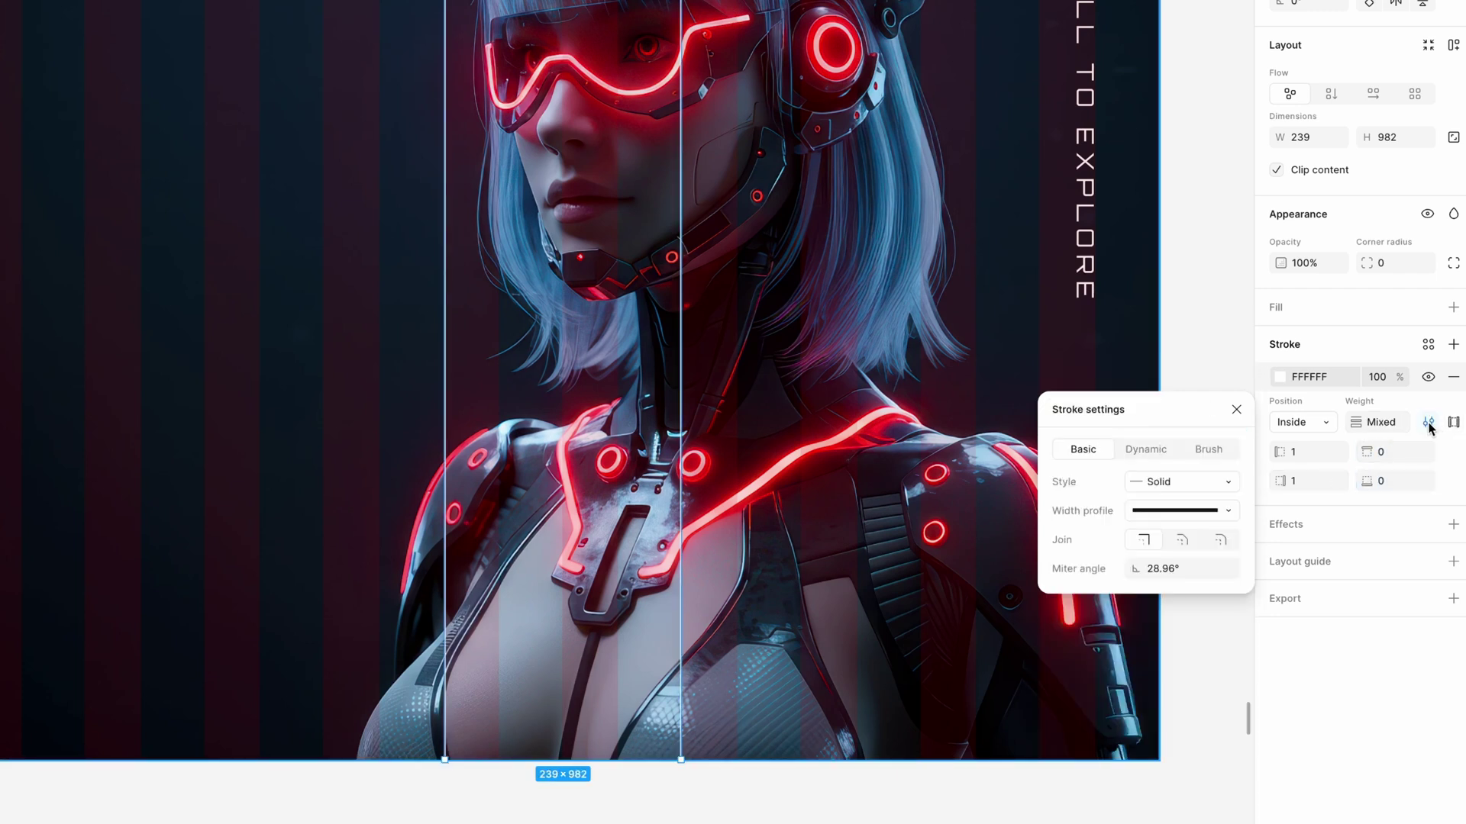
click(1179, 483)
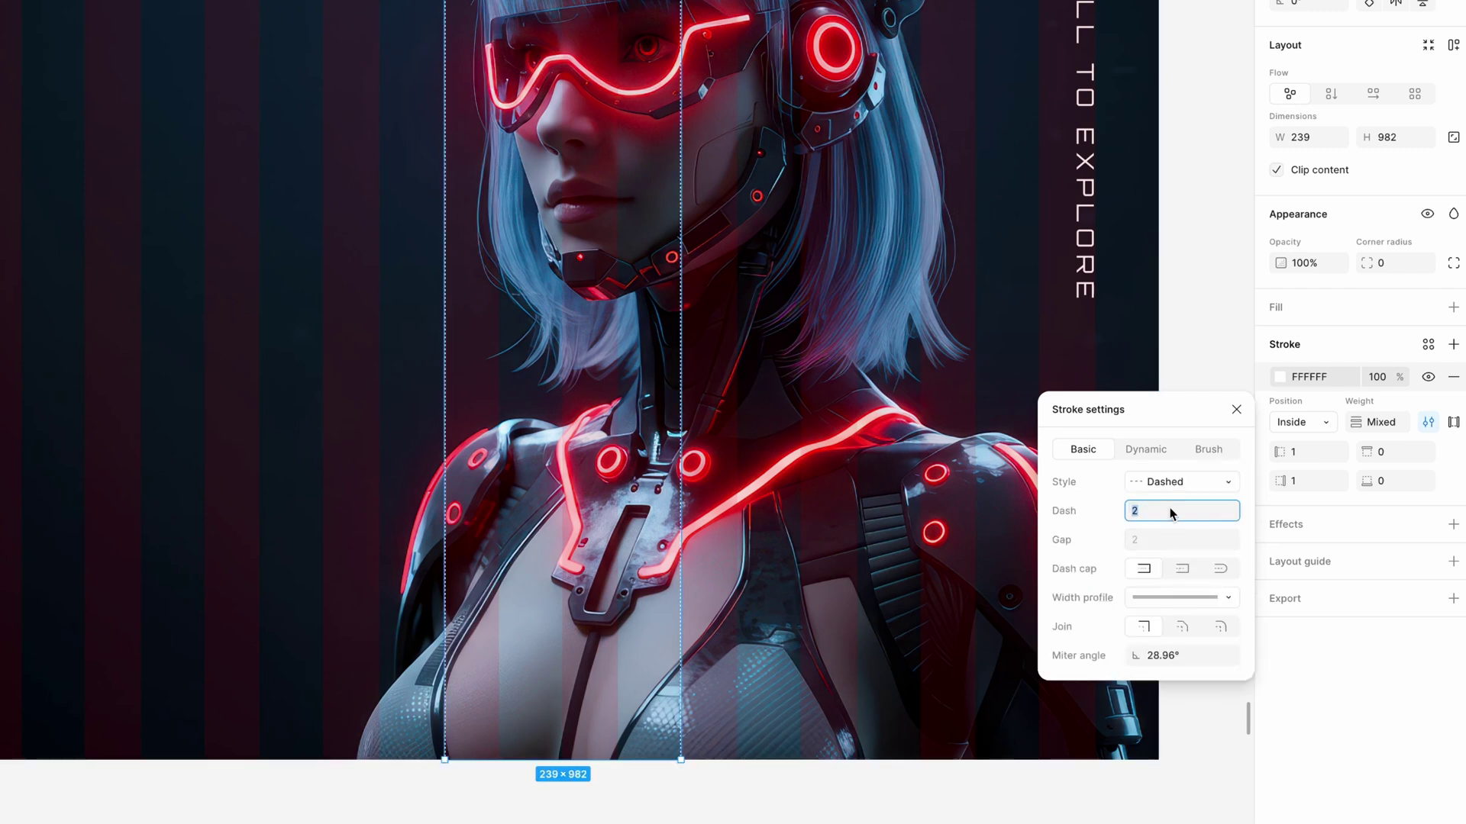
text(4)
key(Return)
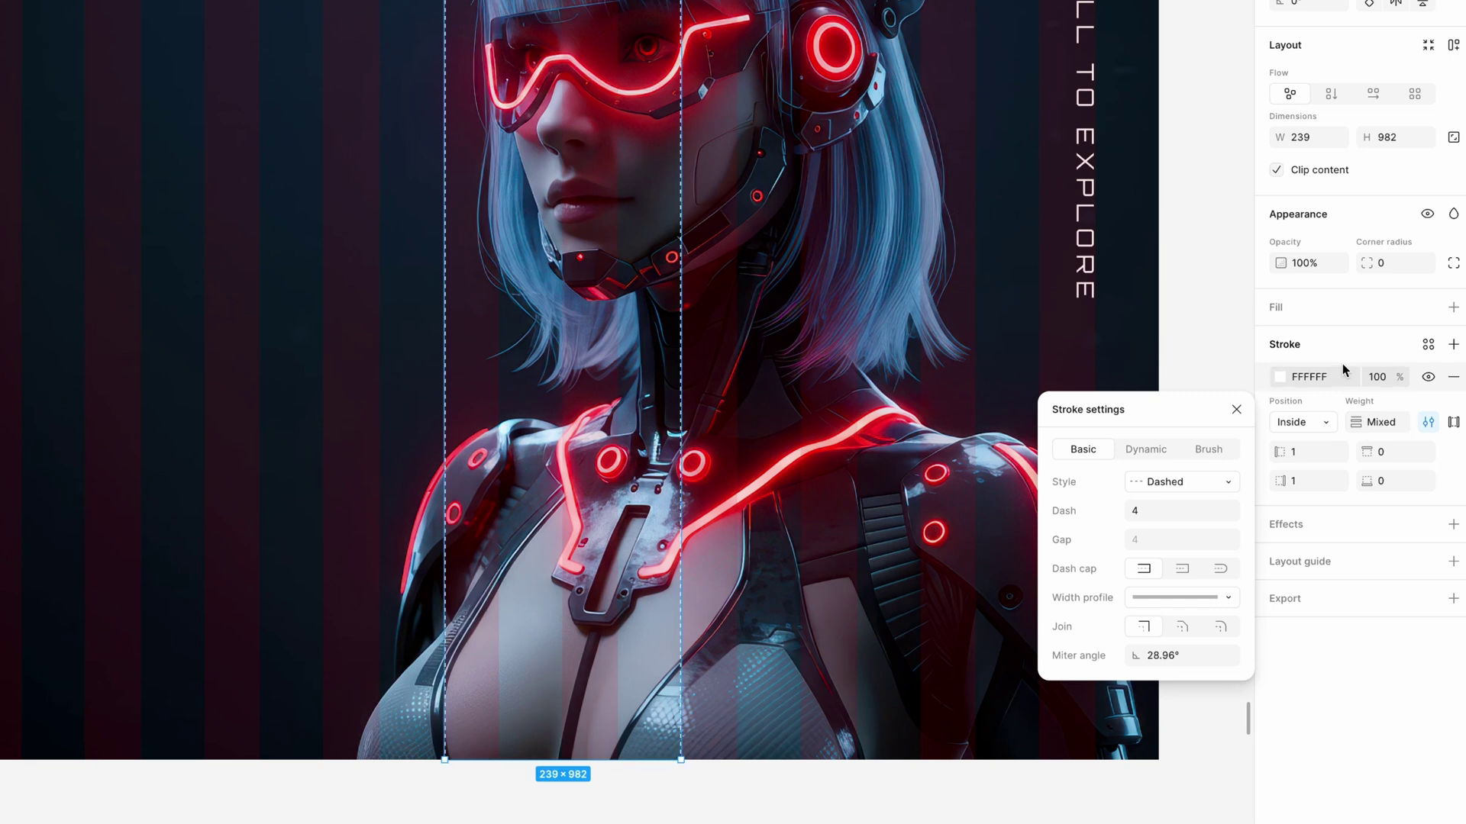
Step: Colour the column outline 70C7DD at 50% and add auto layout to the frame
click(1279, 377)
drag(1101, 566, 1052, 544)
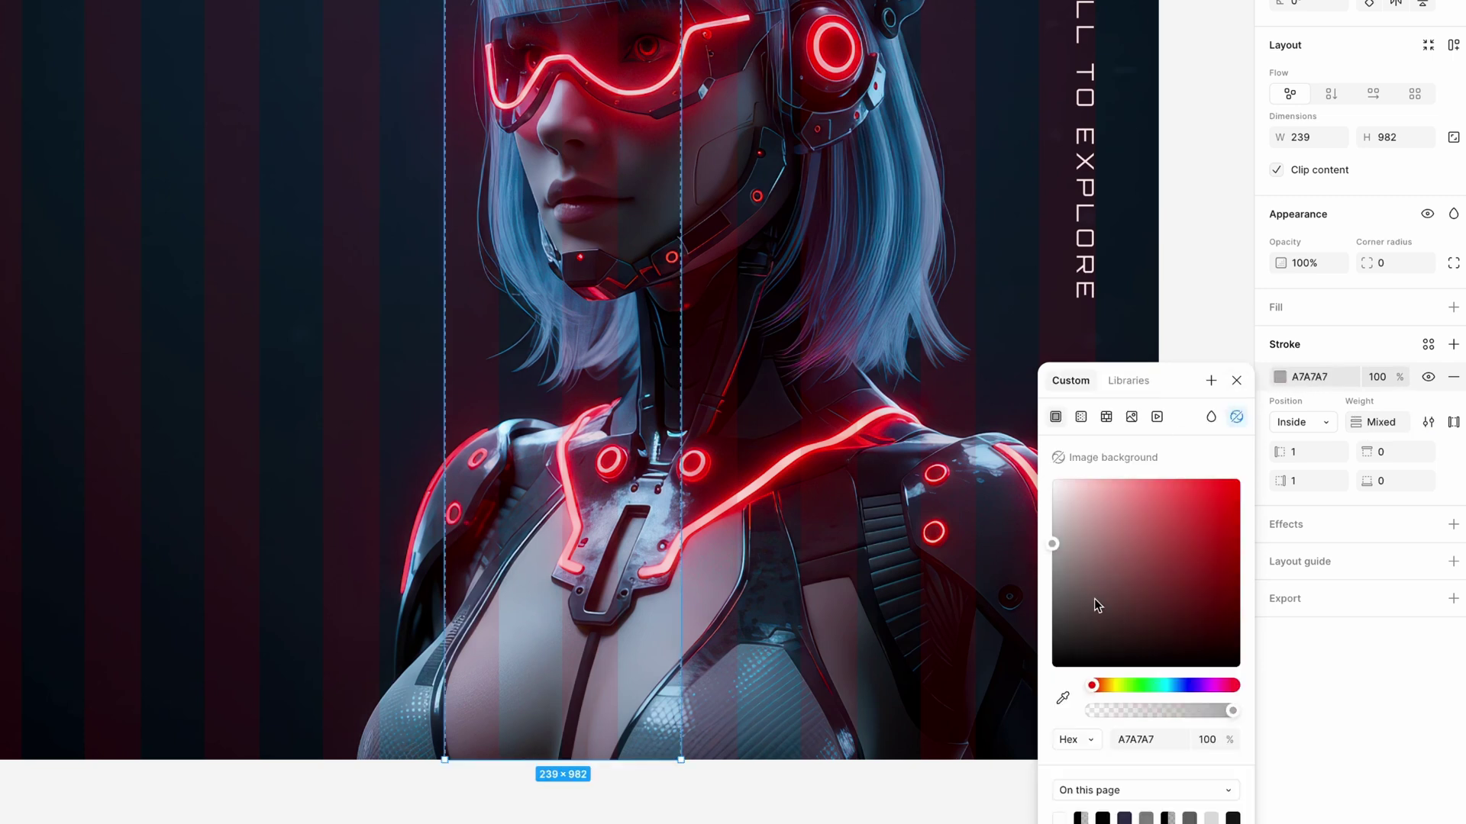
click(1174, 687)
key(shift+a)
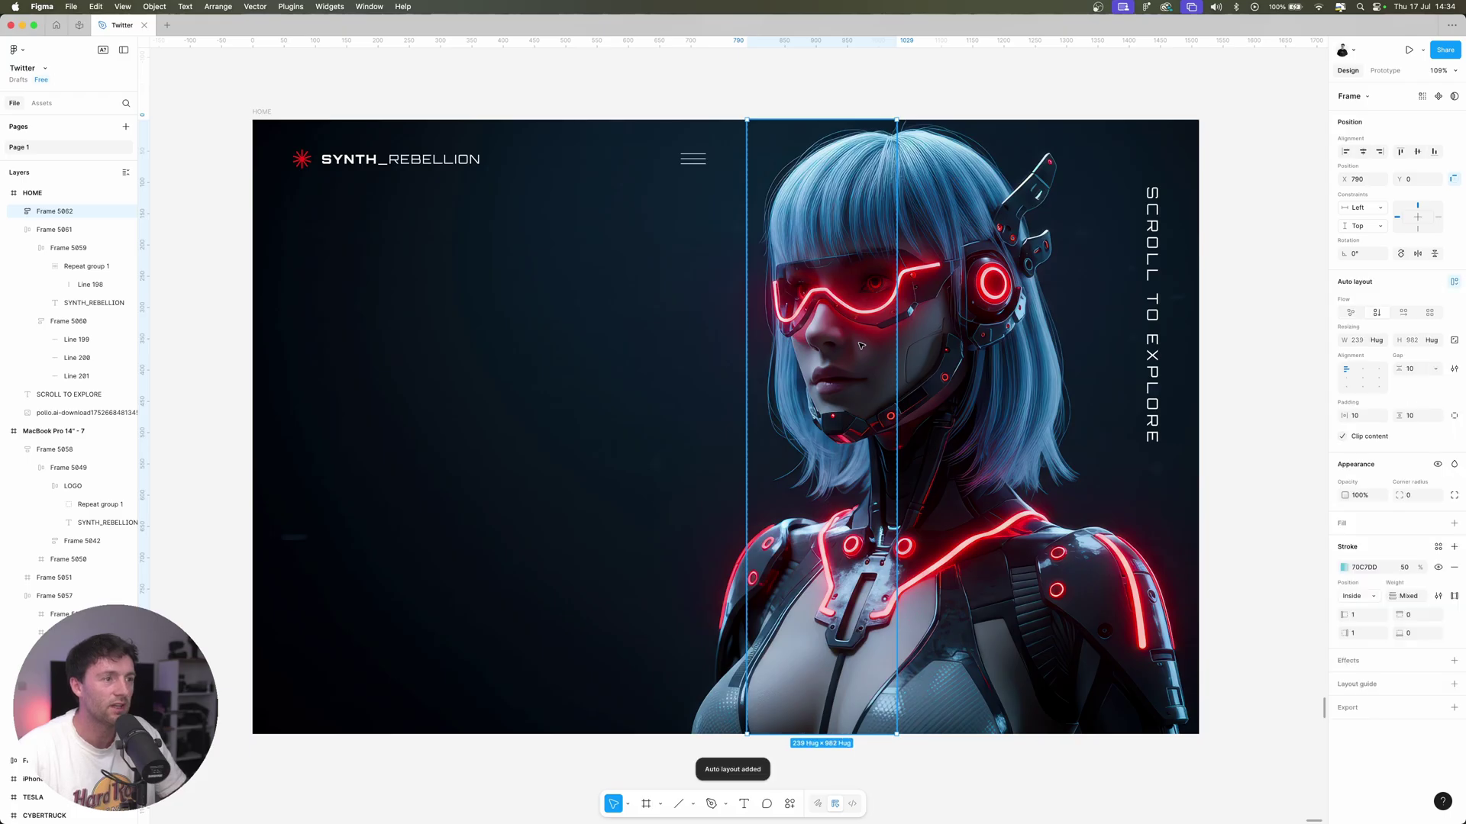
key(f)
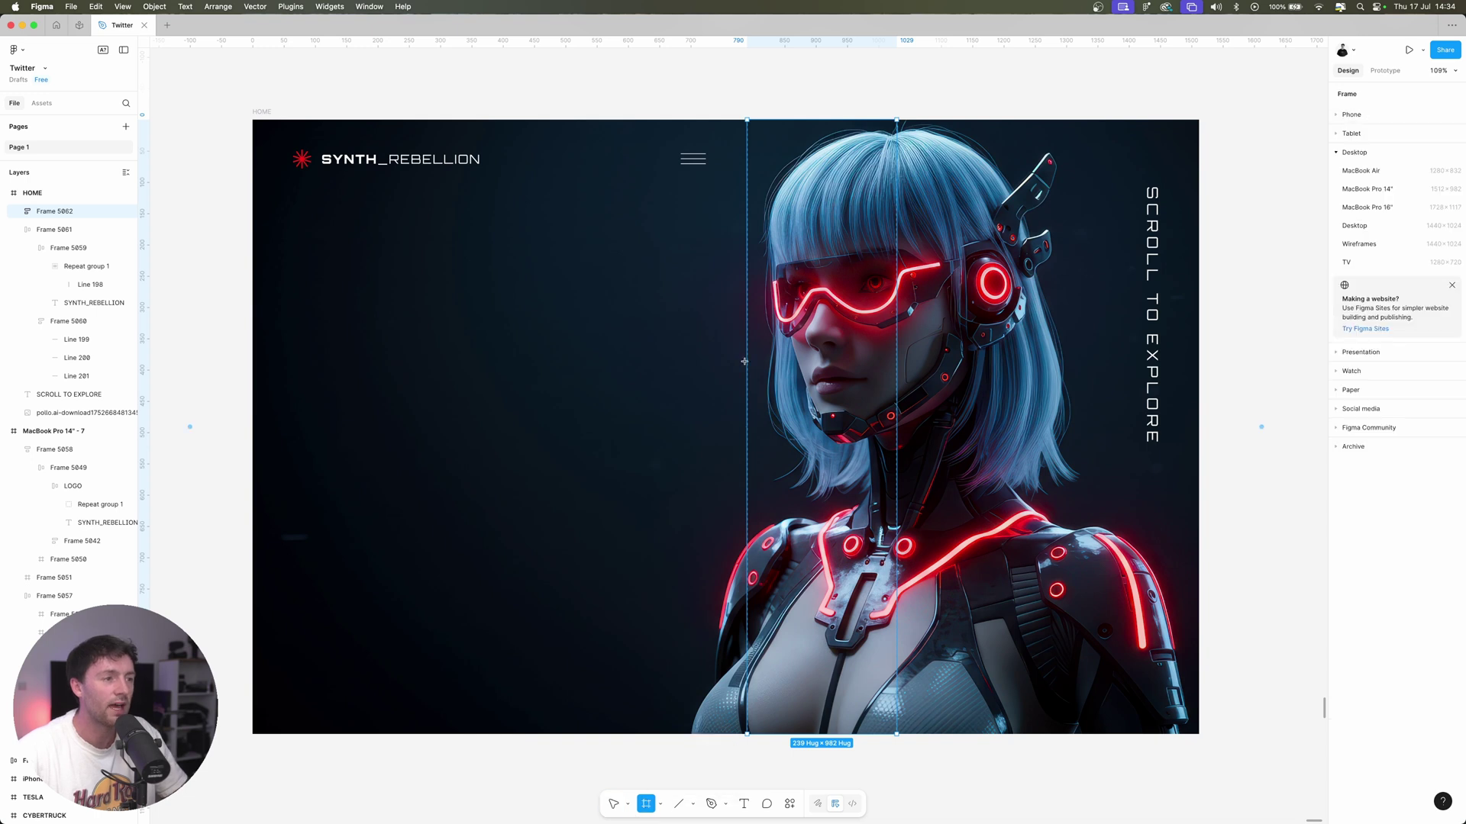
Step: Draw a square tile with a 5% white fill, background blur and a bottom-only stroke
drag(746, 361, 895, 255)
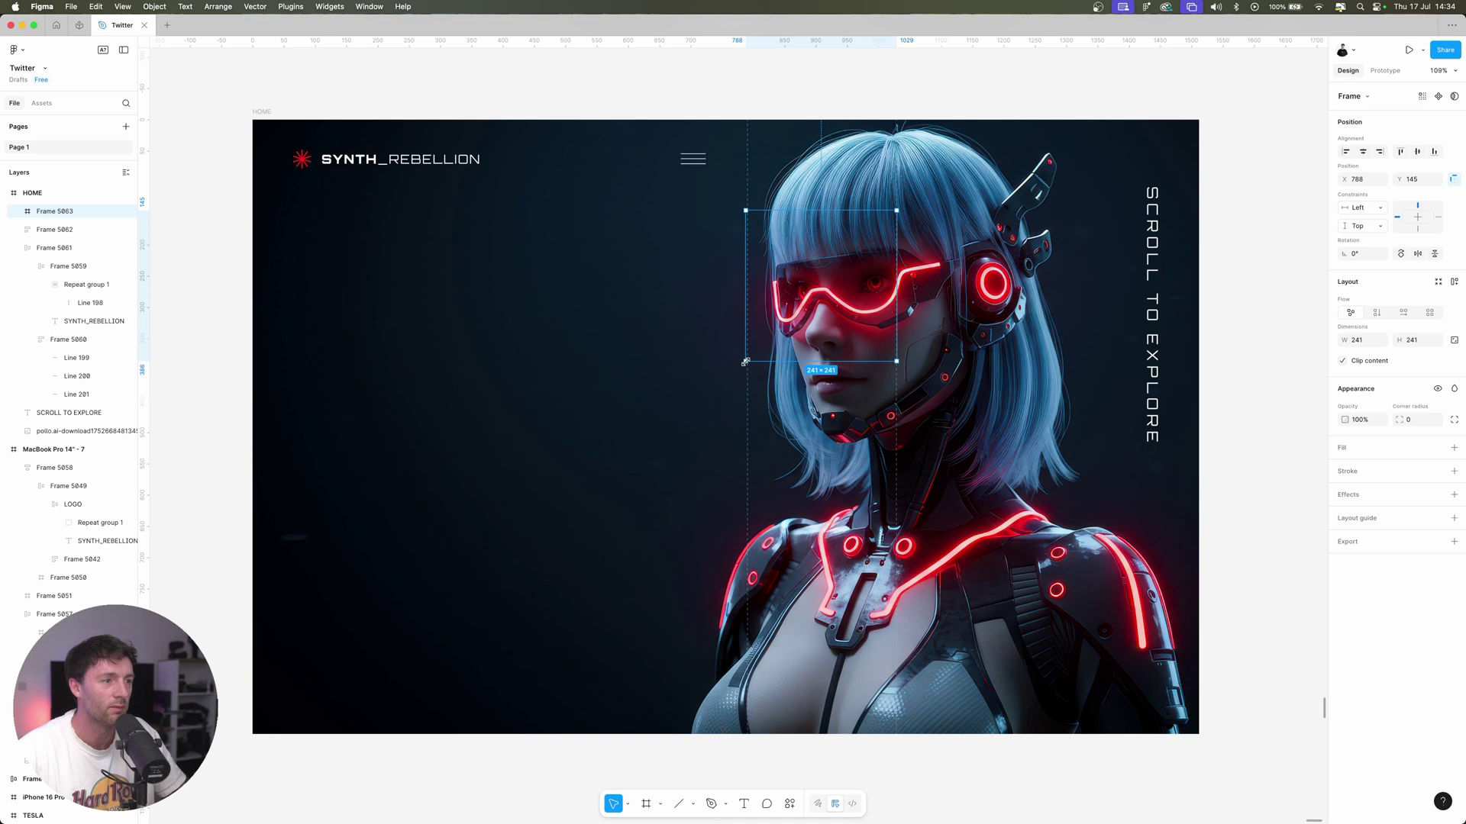
click(1453, 447)
click(1410, 471)
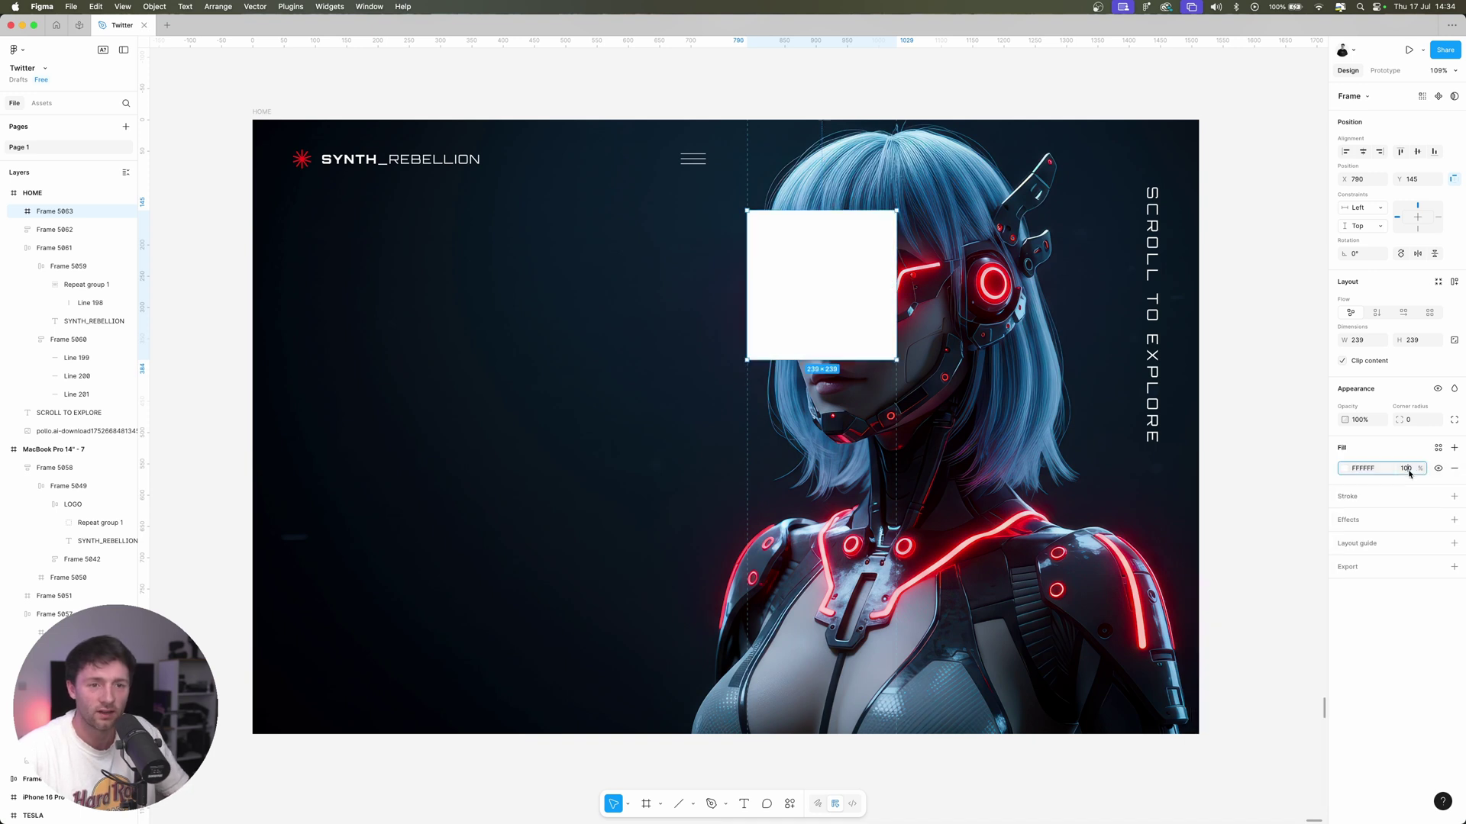
text(5)
key(Return)
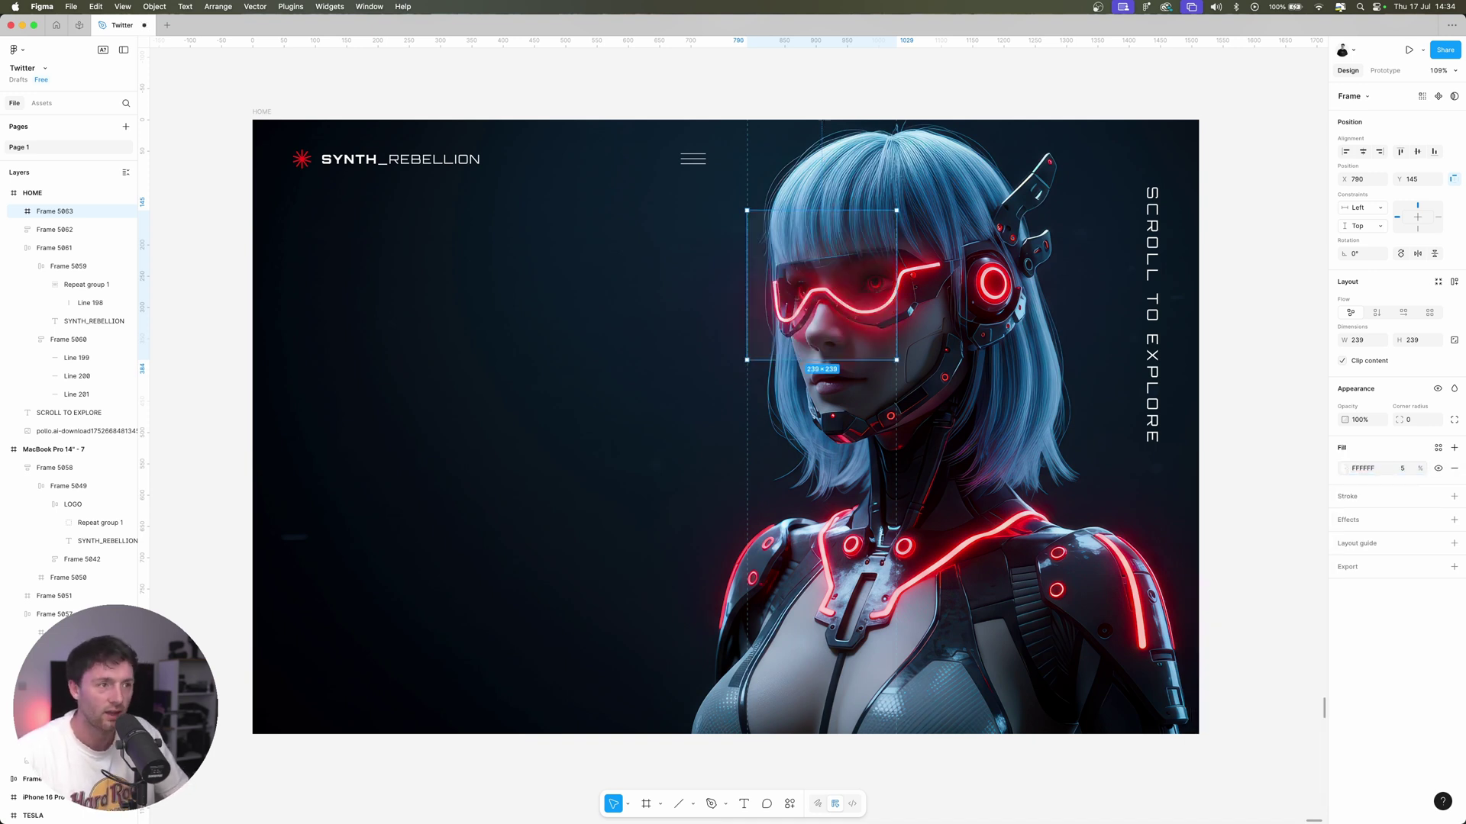
click(1454, 519)
click(1238, 542)
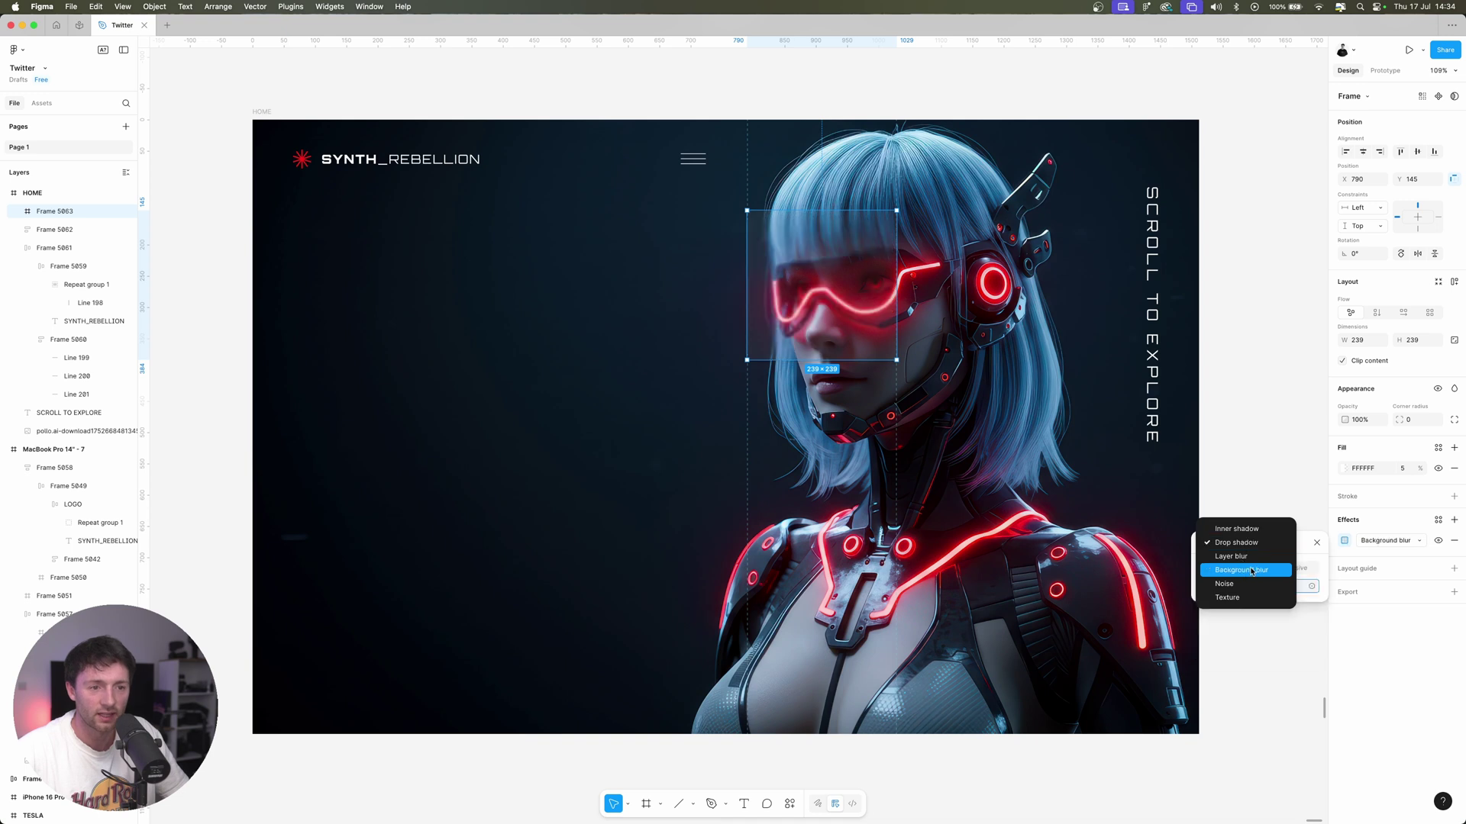
click(1255, 566)
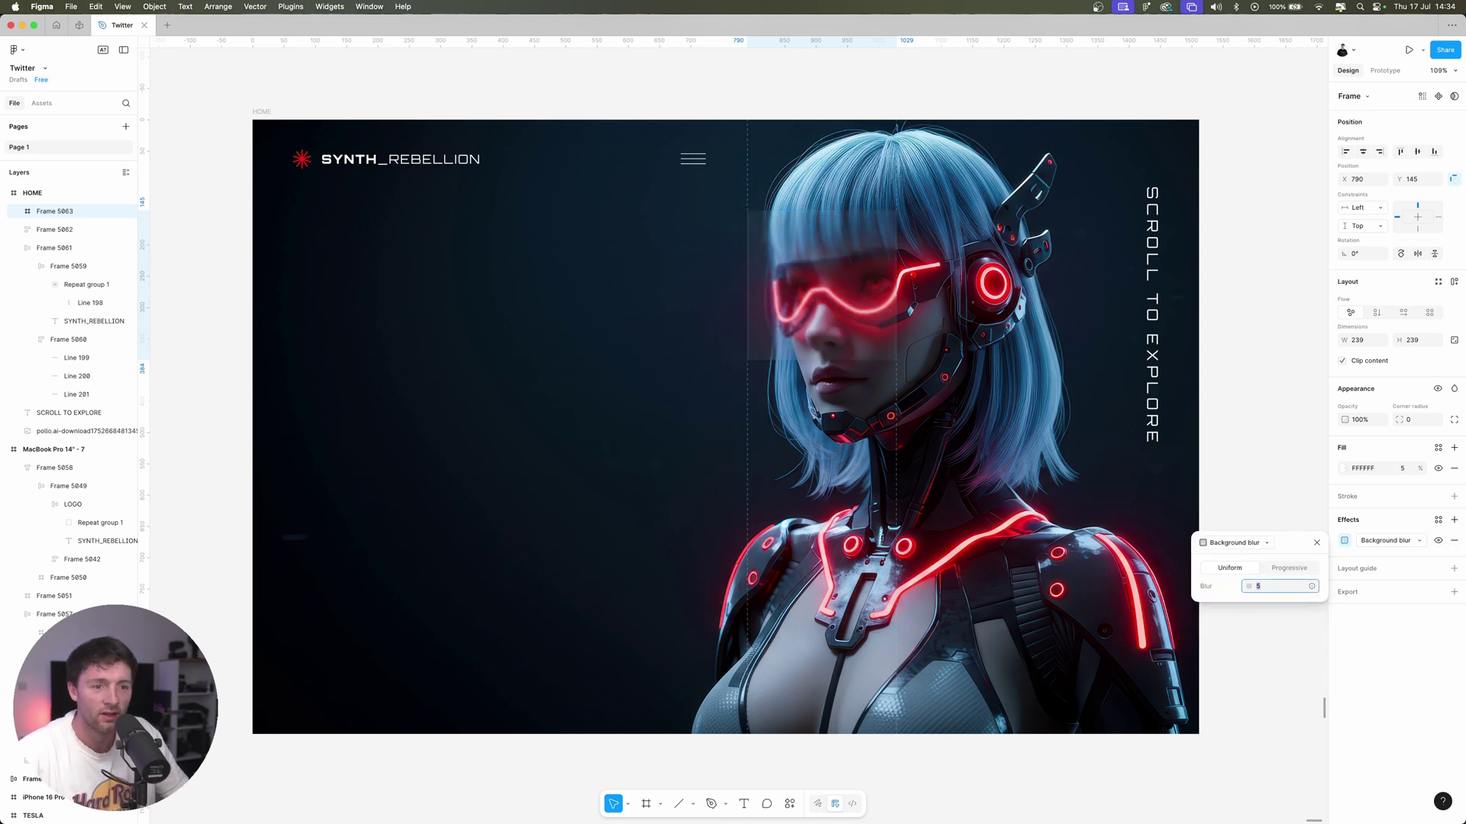
click(1453, 495)
click(1454, 545)
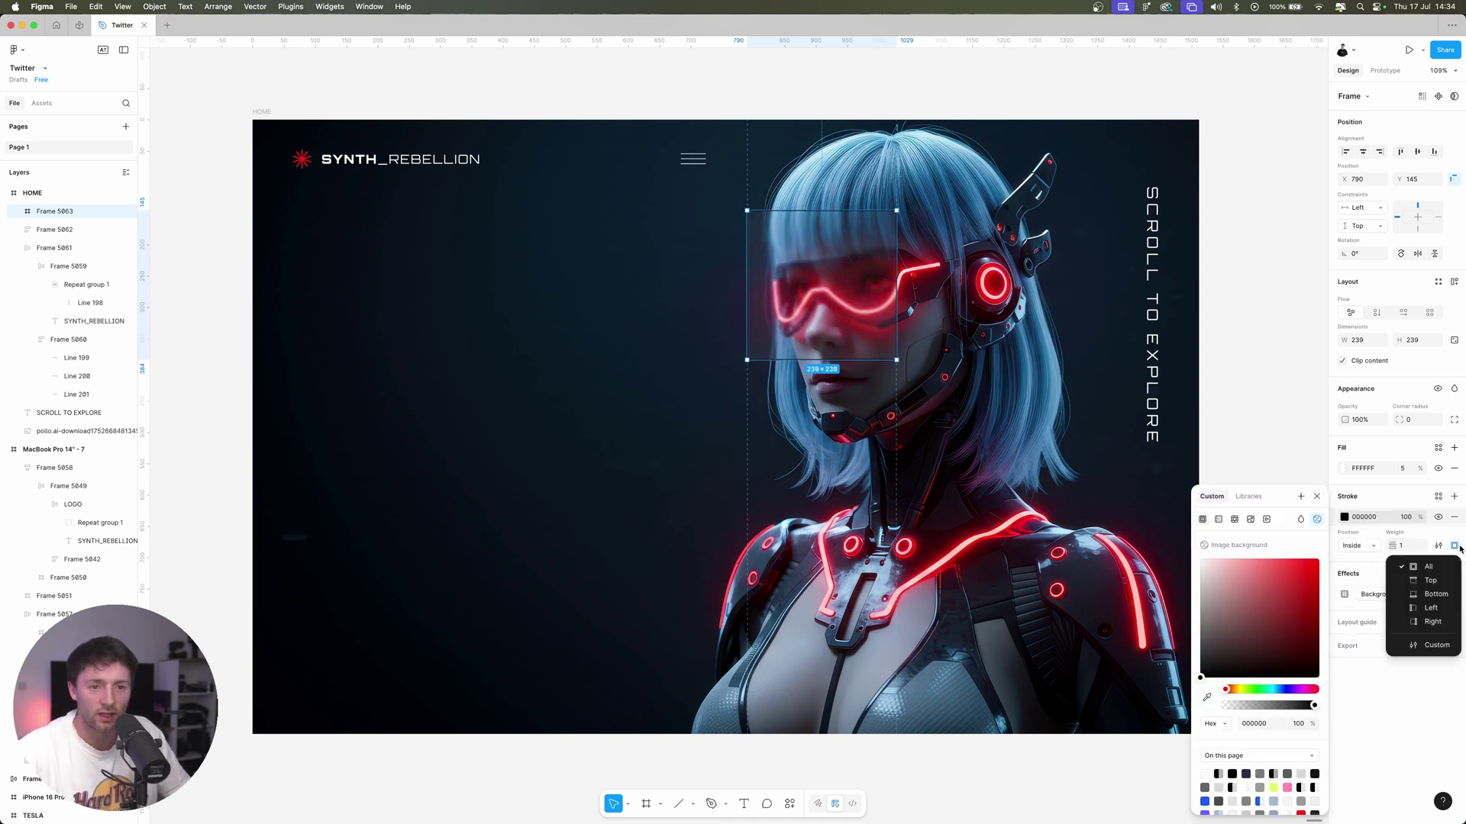
click(1431, 593)
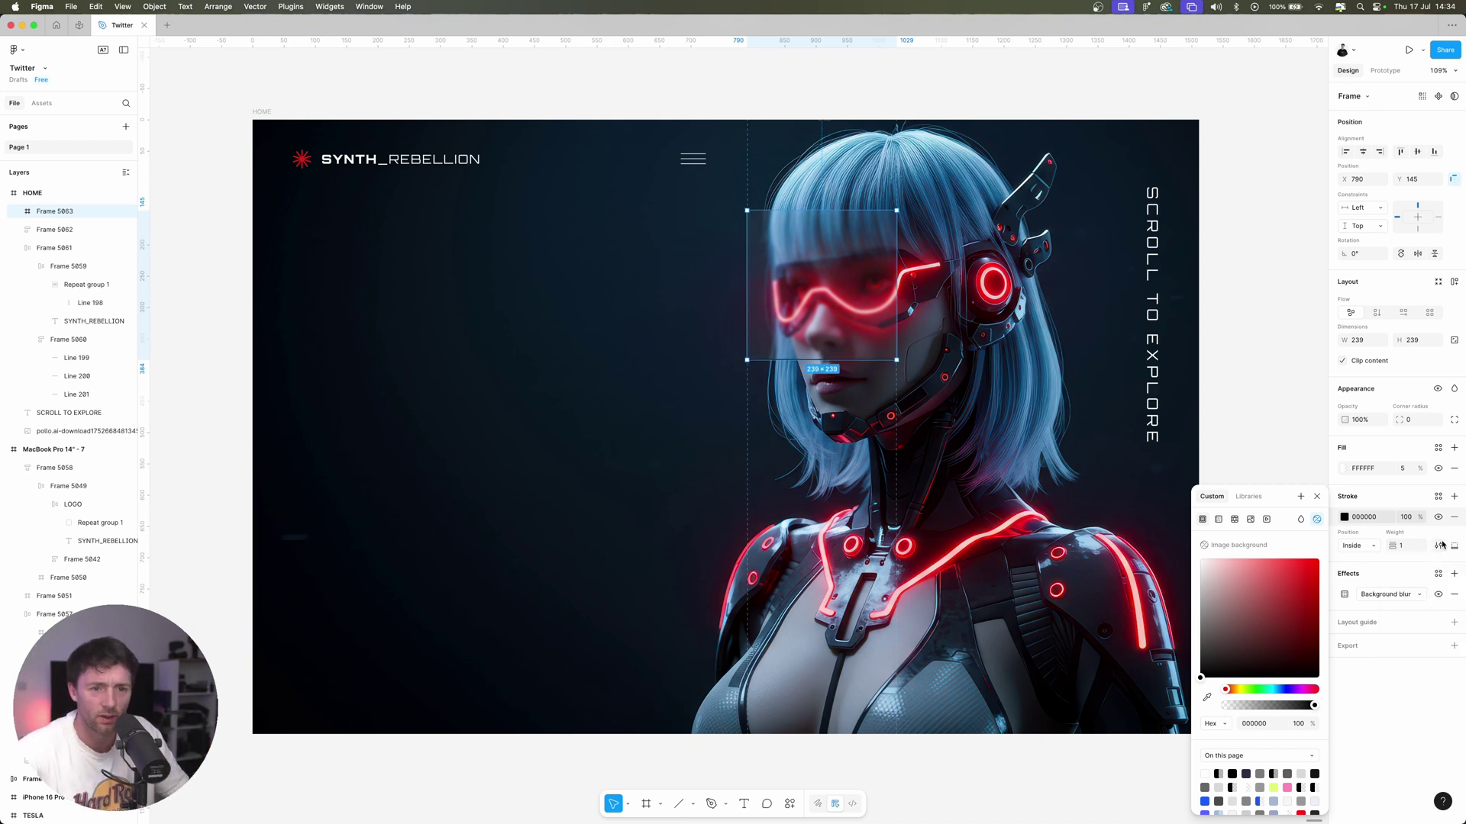
Step: Stack three tiles with Fill height in an auto layout column, widened rightward
key(super+d)
key(super+d)
key(super+a)
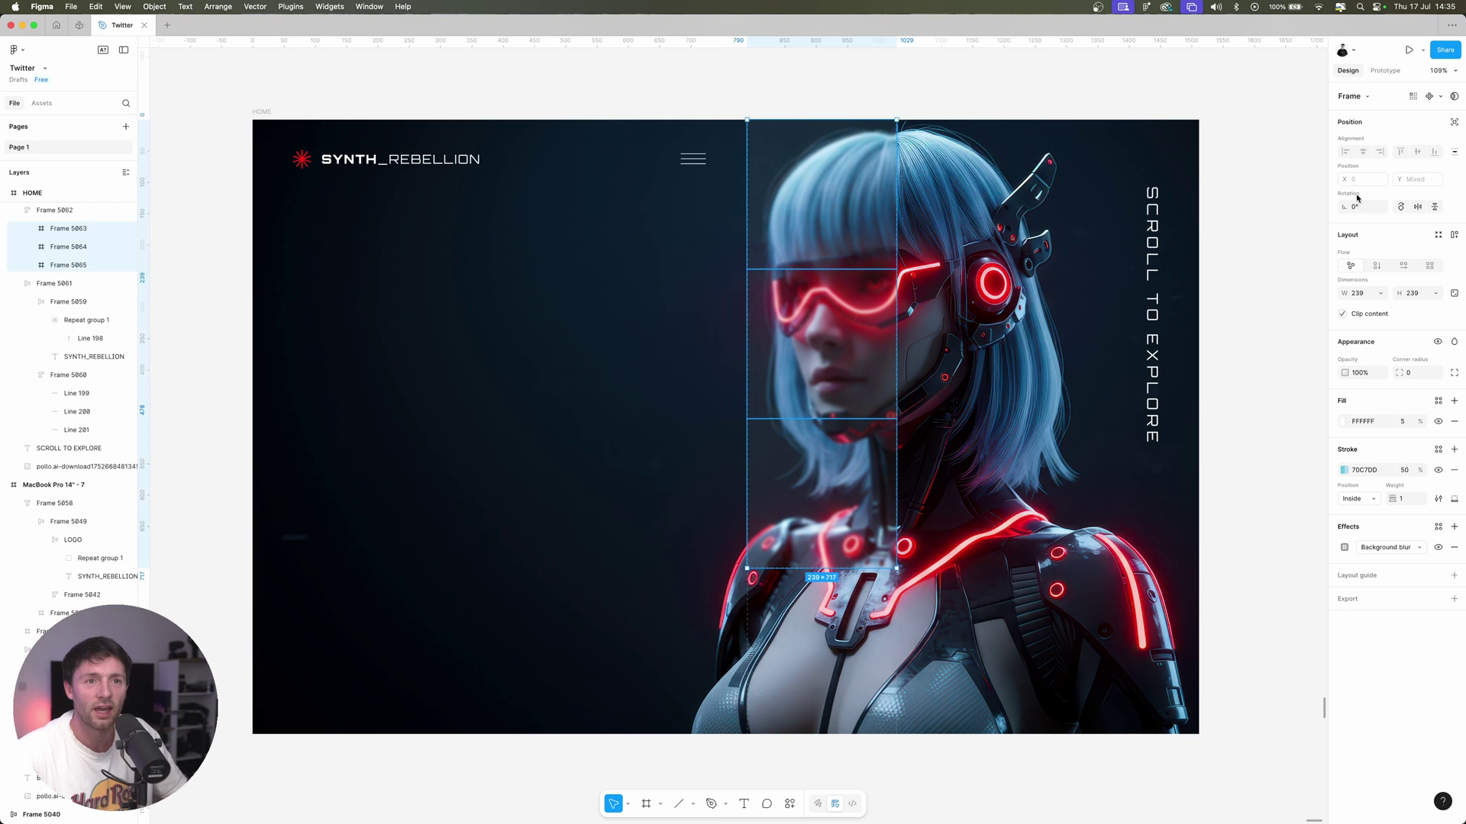
click(1435, 293)
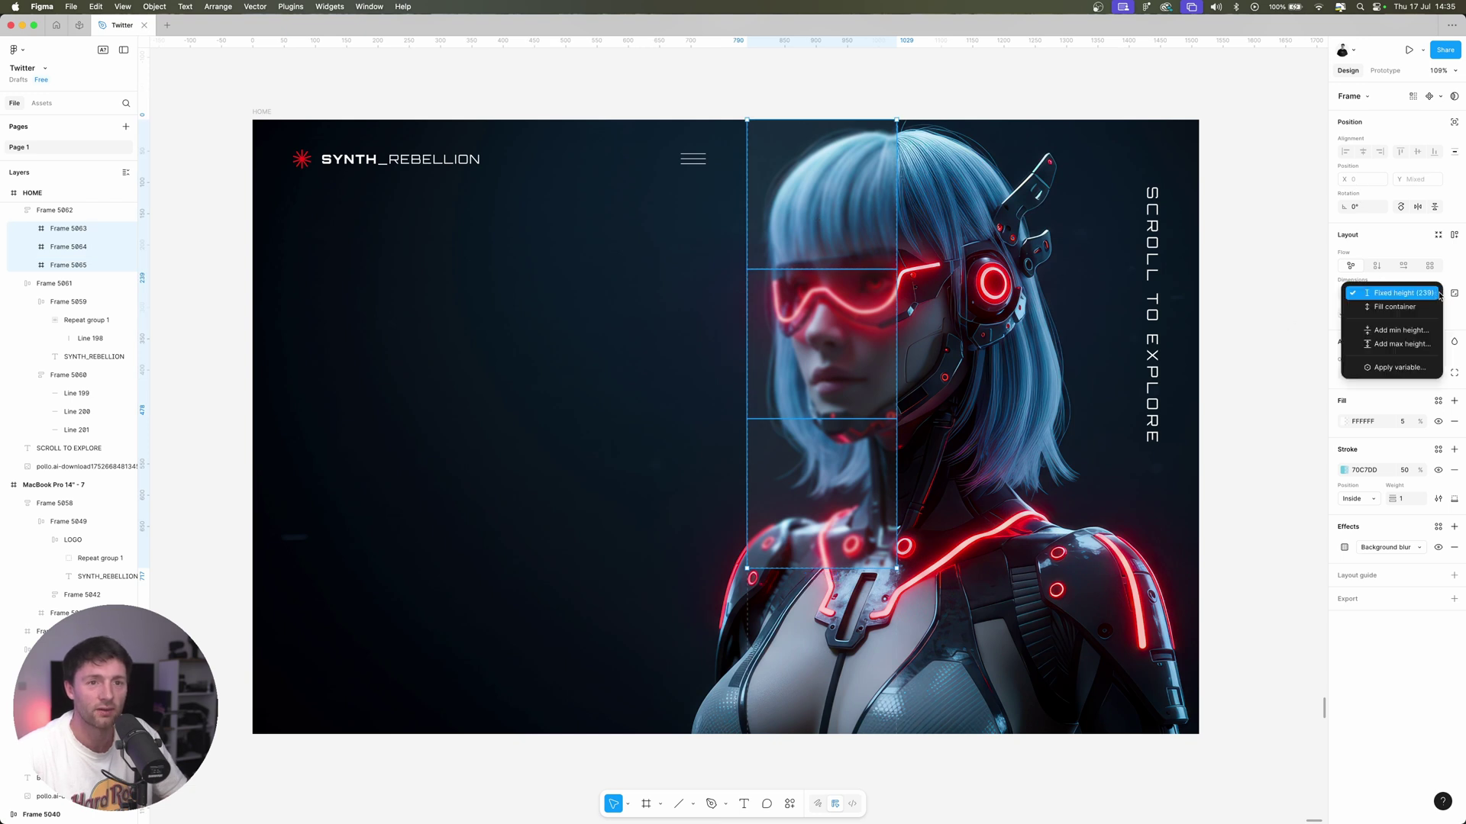
click(1375, 301)
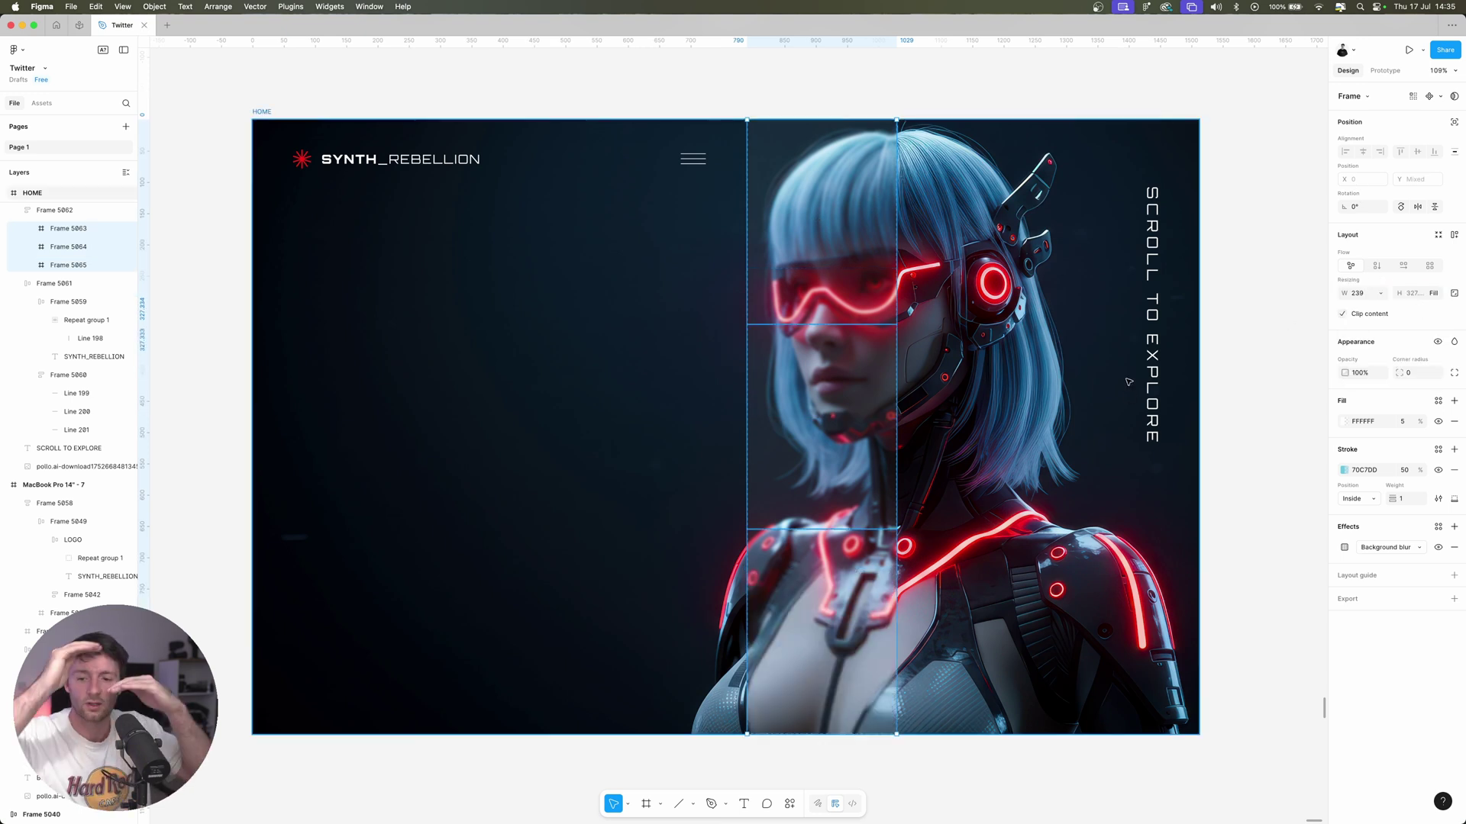
key(Tab)
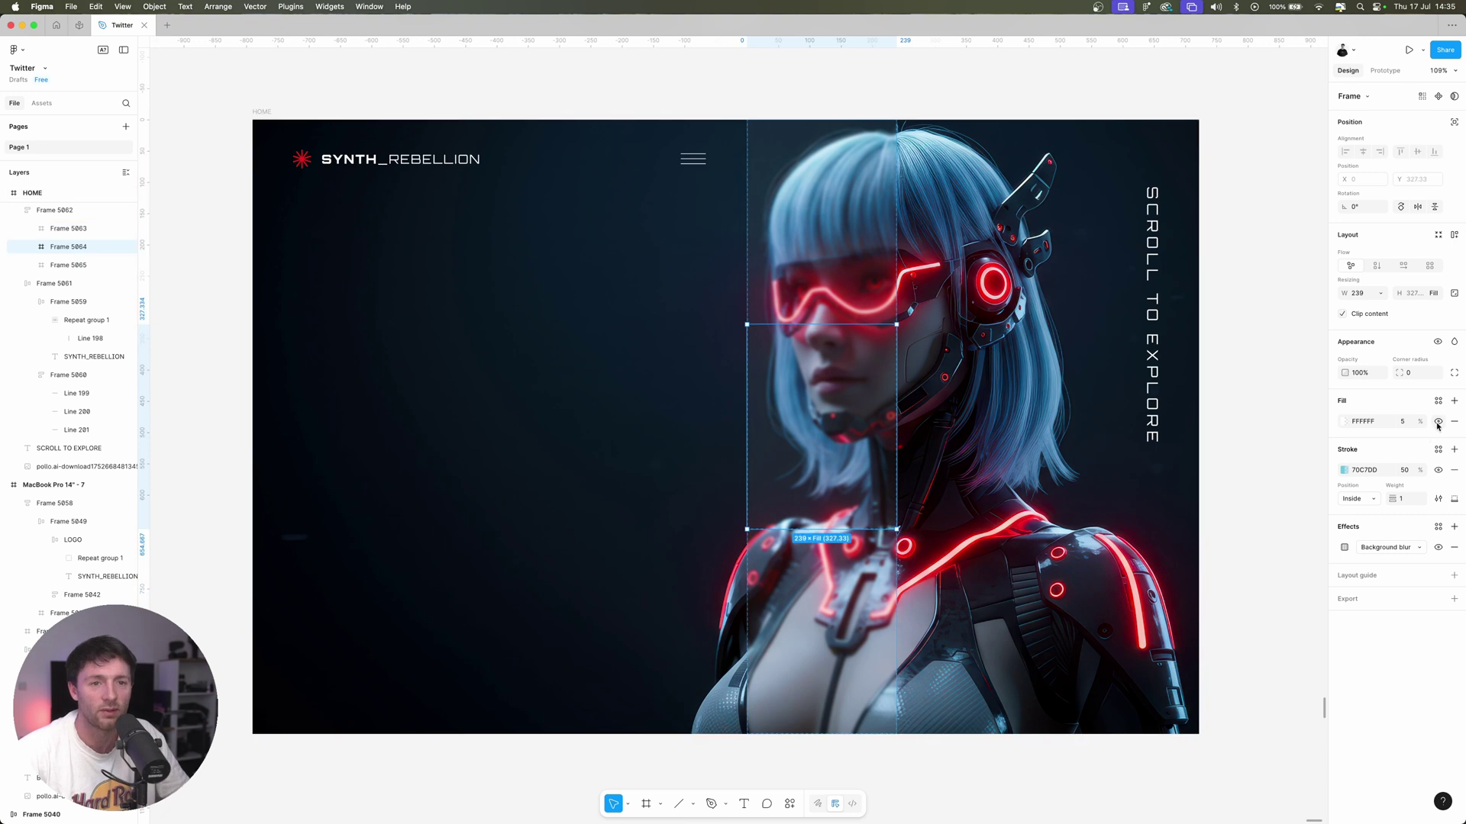
key(shift+a)
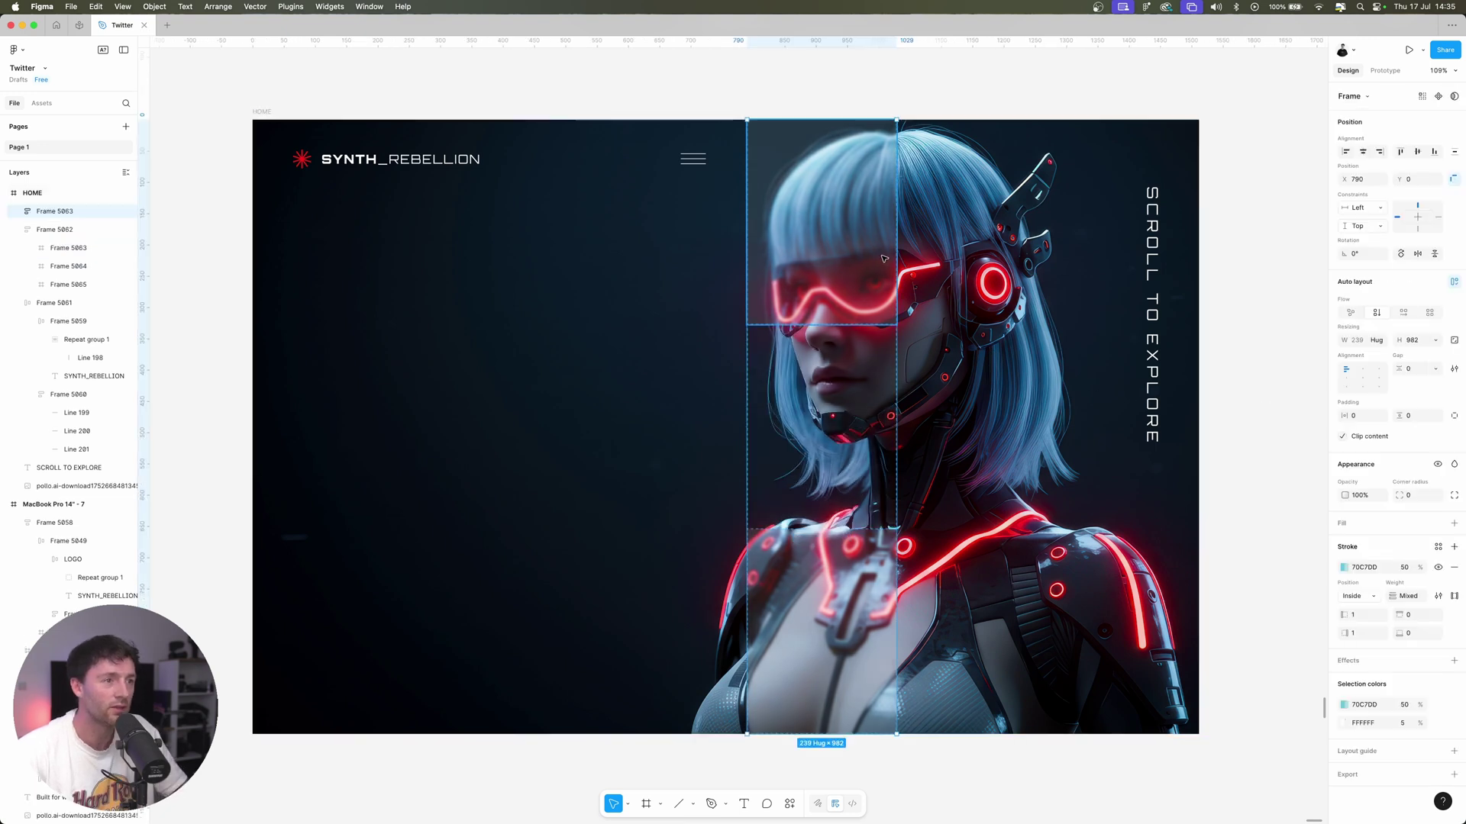
drag(948, 266, 987, 265)
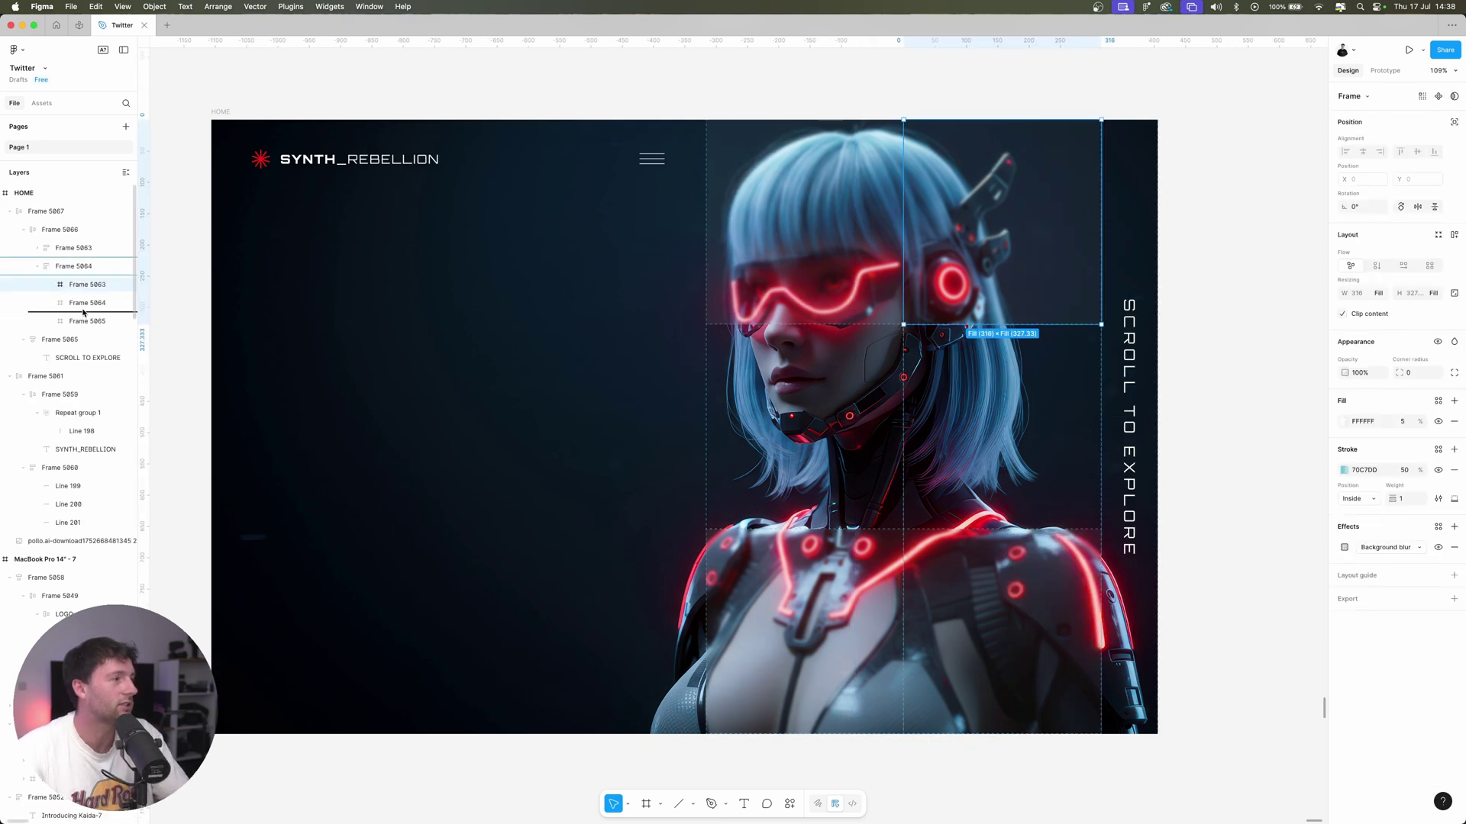
Step: Reorder the tile layers so Frame 5063 sits above Frame 5065
drag(86, 288, 87, 294)
click(86, 321)
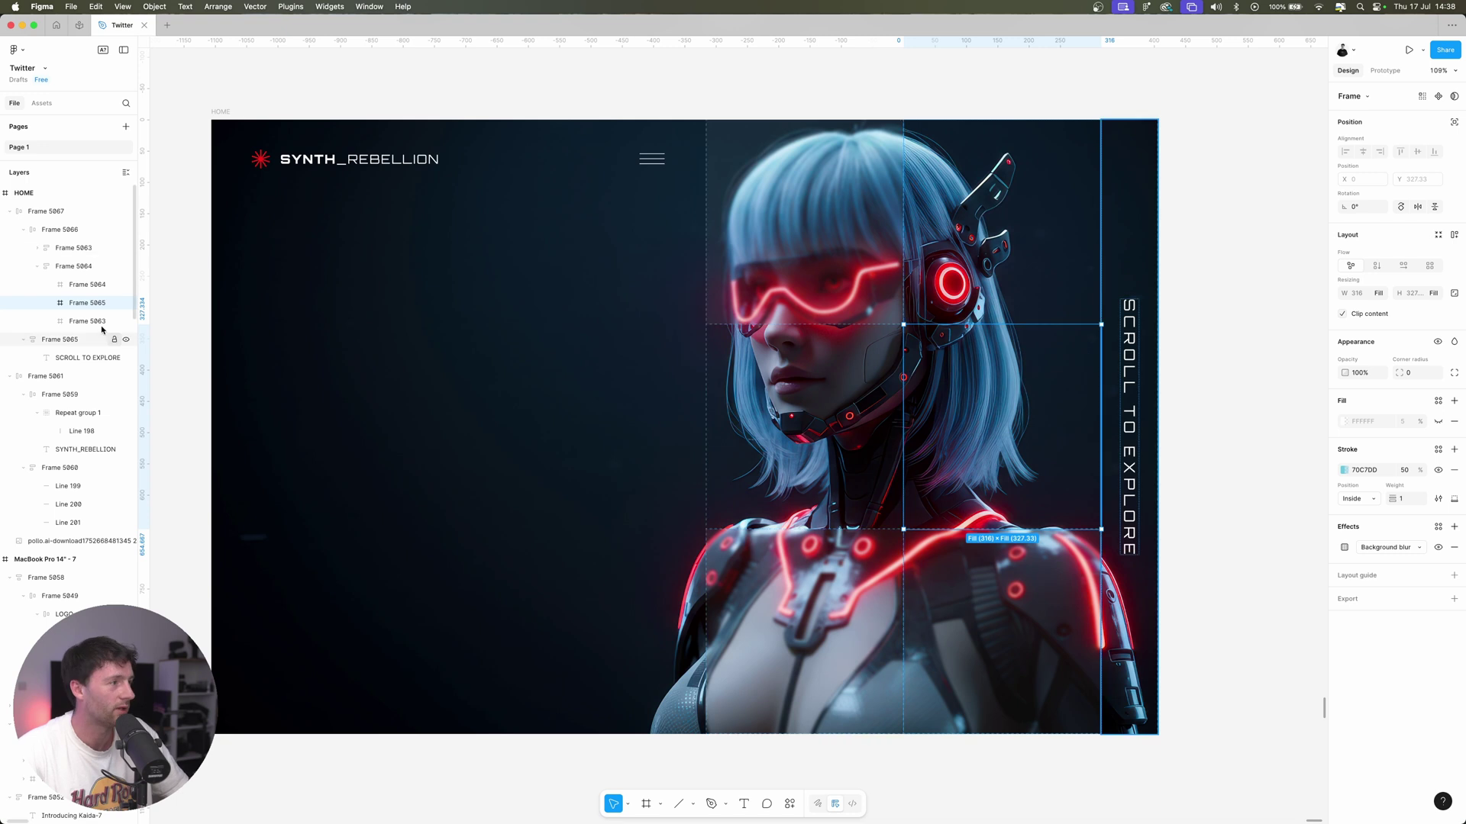
drag(87, 322, 87, 295)
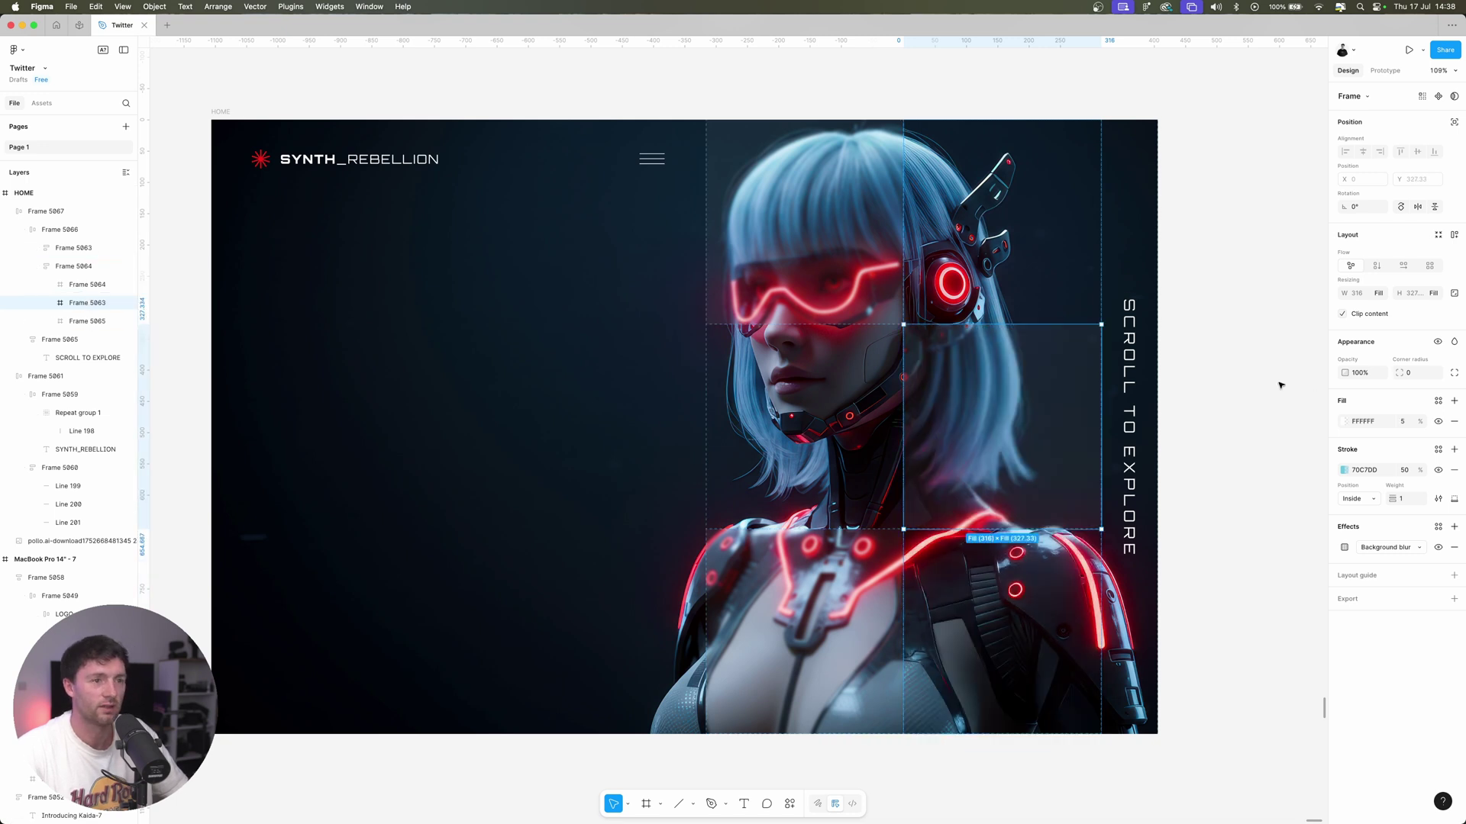
click(1243, 387)
scroll(1246, 388, left, 1)
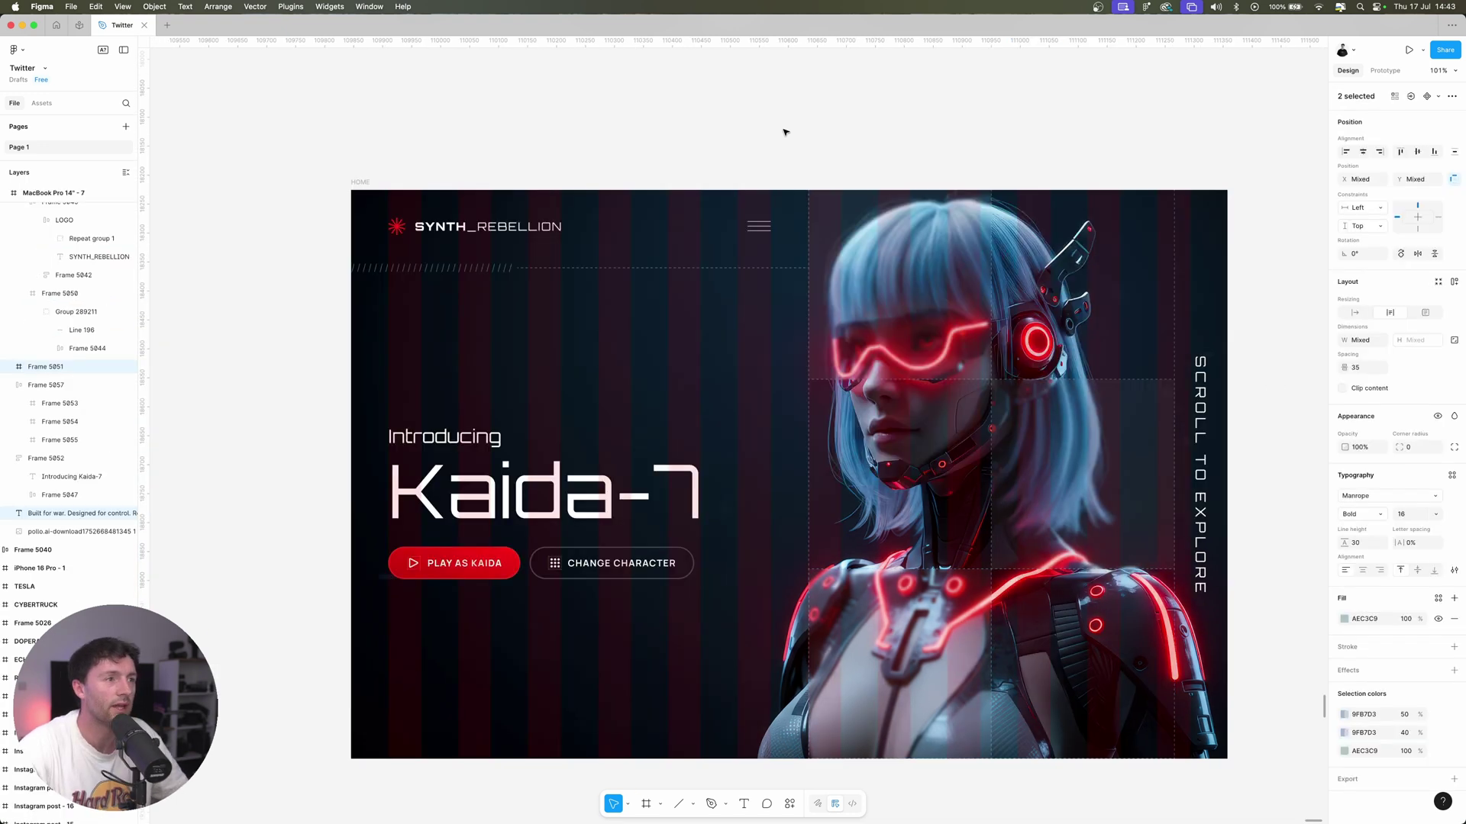
Step: Edit the 'Introducing Kaida-7' headline and the 'PLAY AS KAIDA' button label
click(578, 477)
double_click(559, 489)
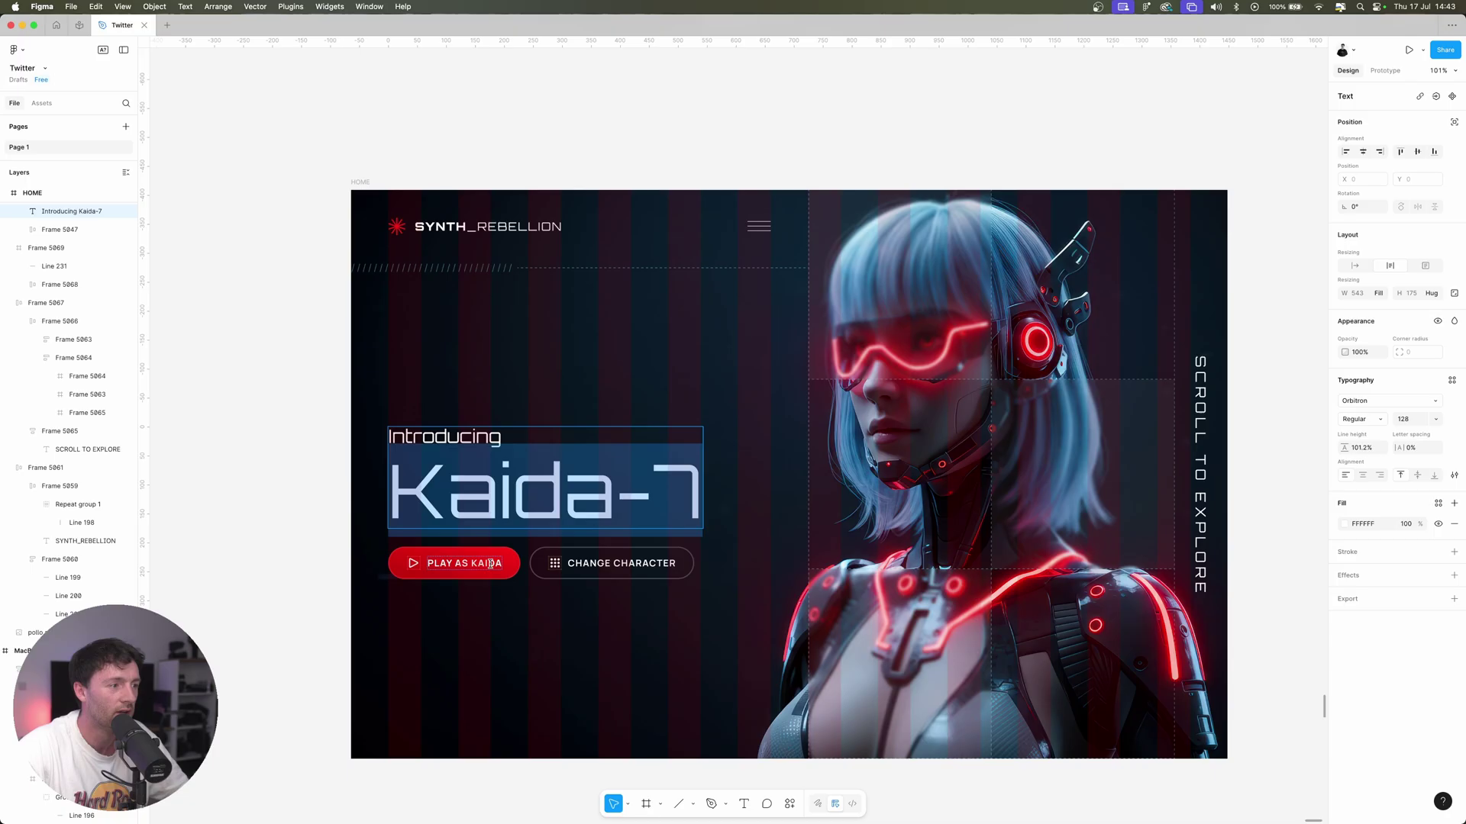
double_click(513, 563)
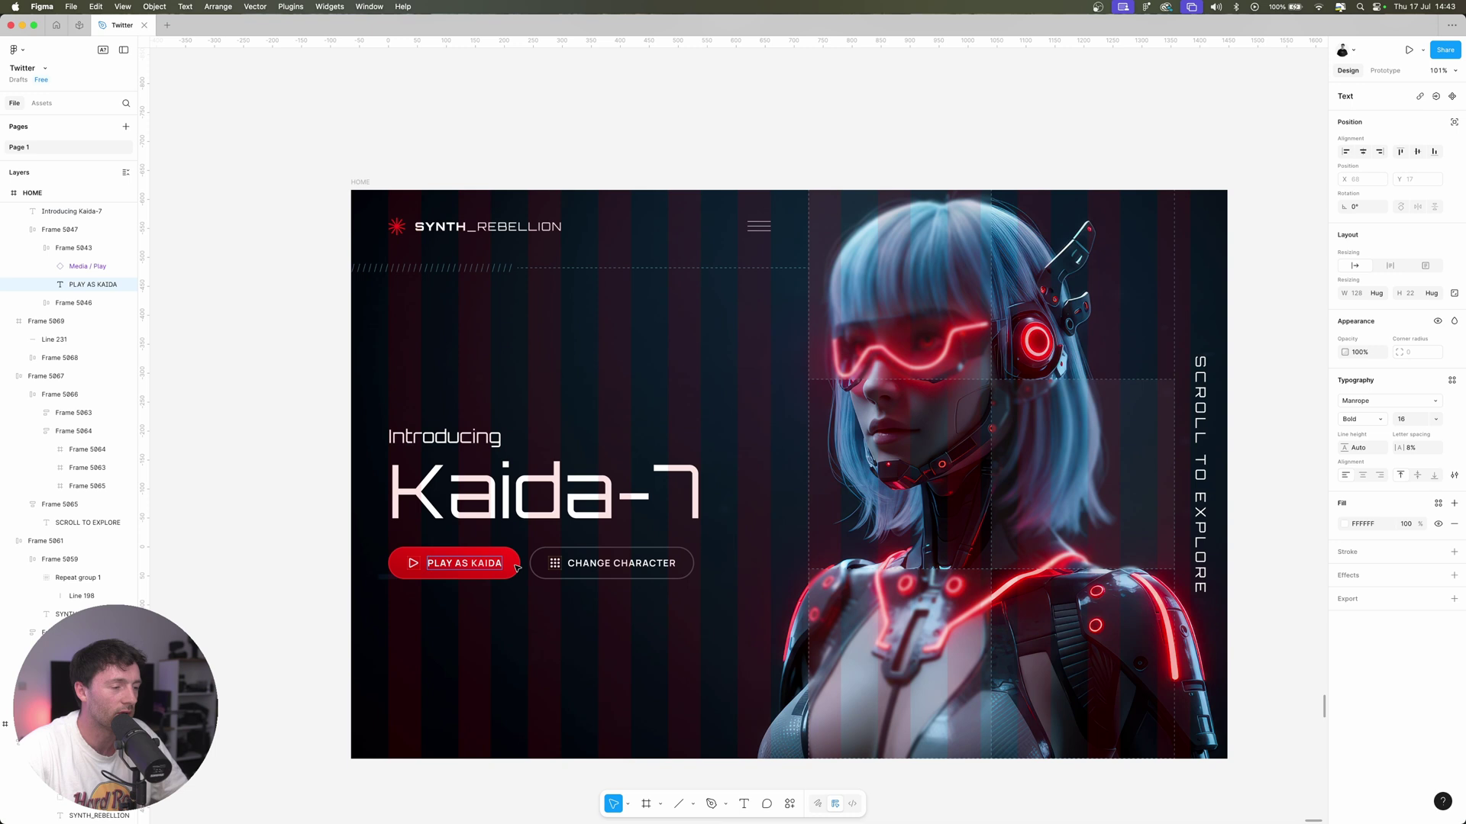
key(Escape)
scroll(516, 567, left, 3)
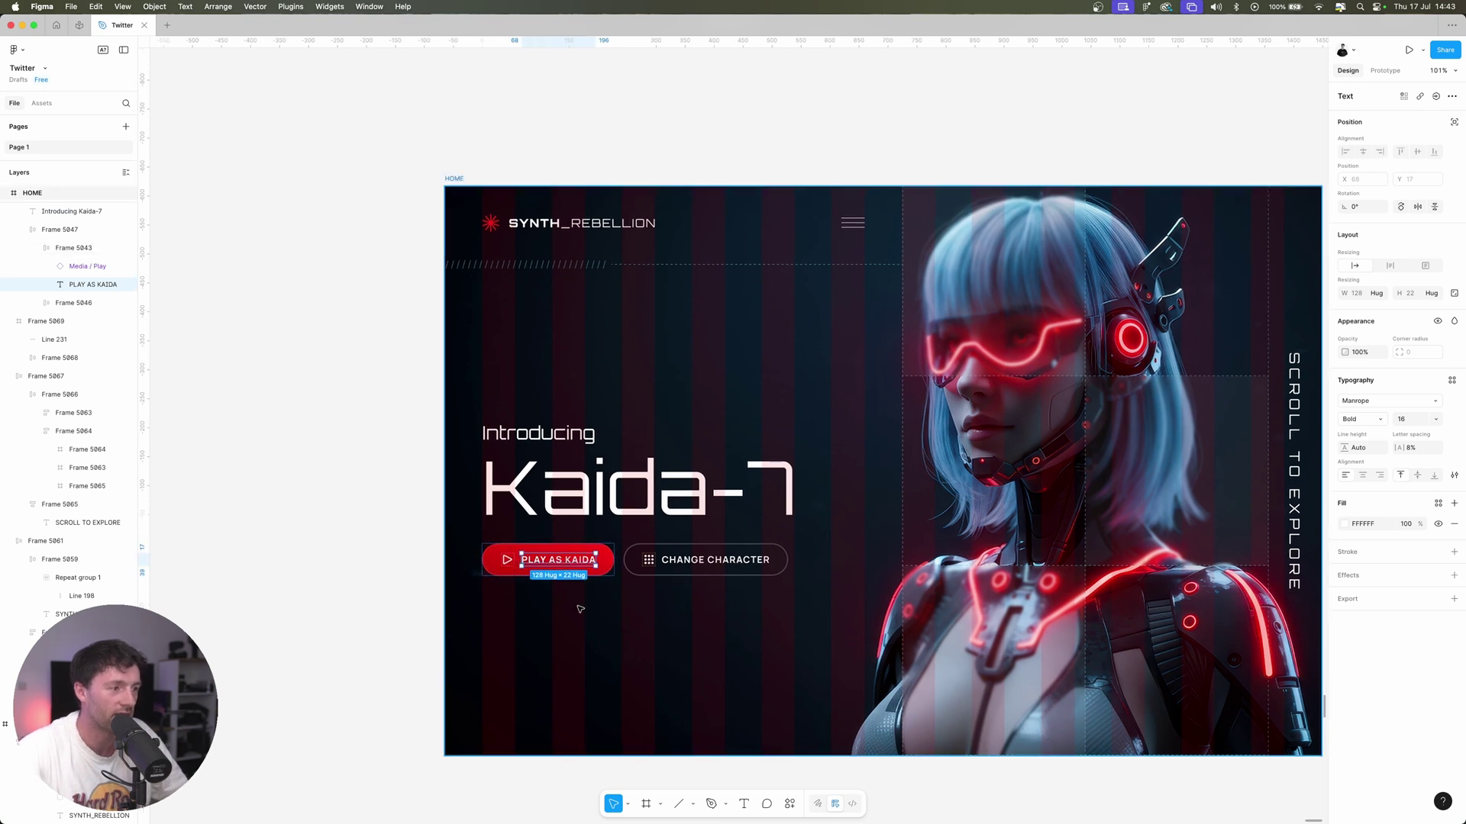
Step: Paste the backstory paragraph below the buttons in the HOME frame
key(Escape)
key(Escape)
key(Escape)
key(Escape)
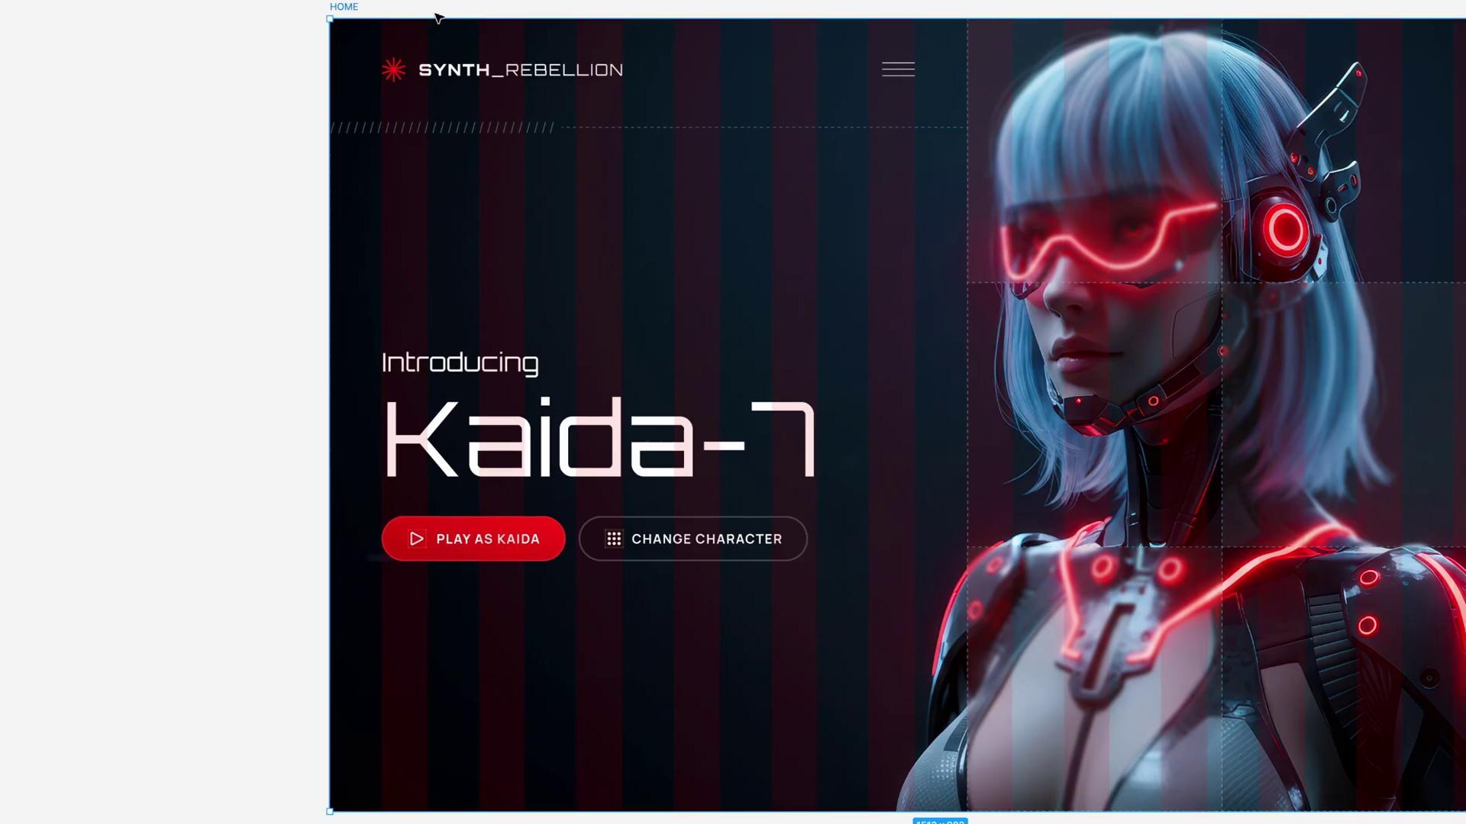
key(ctrl+v)
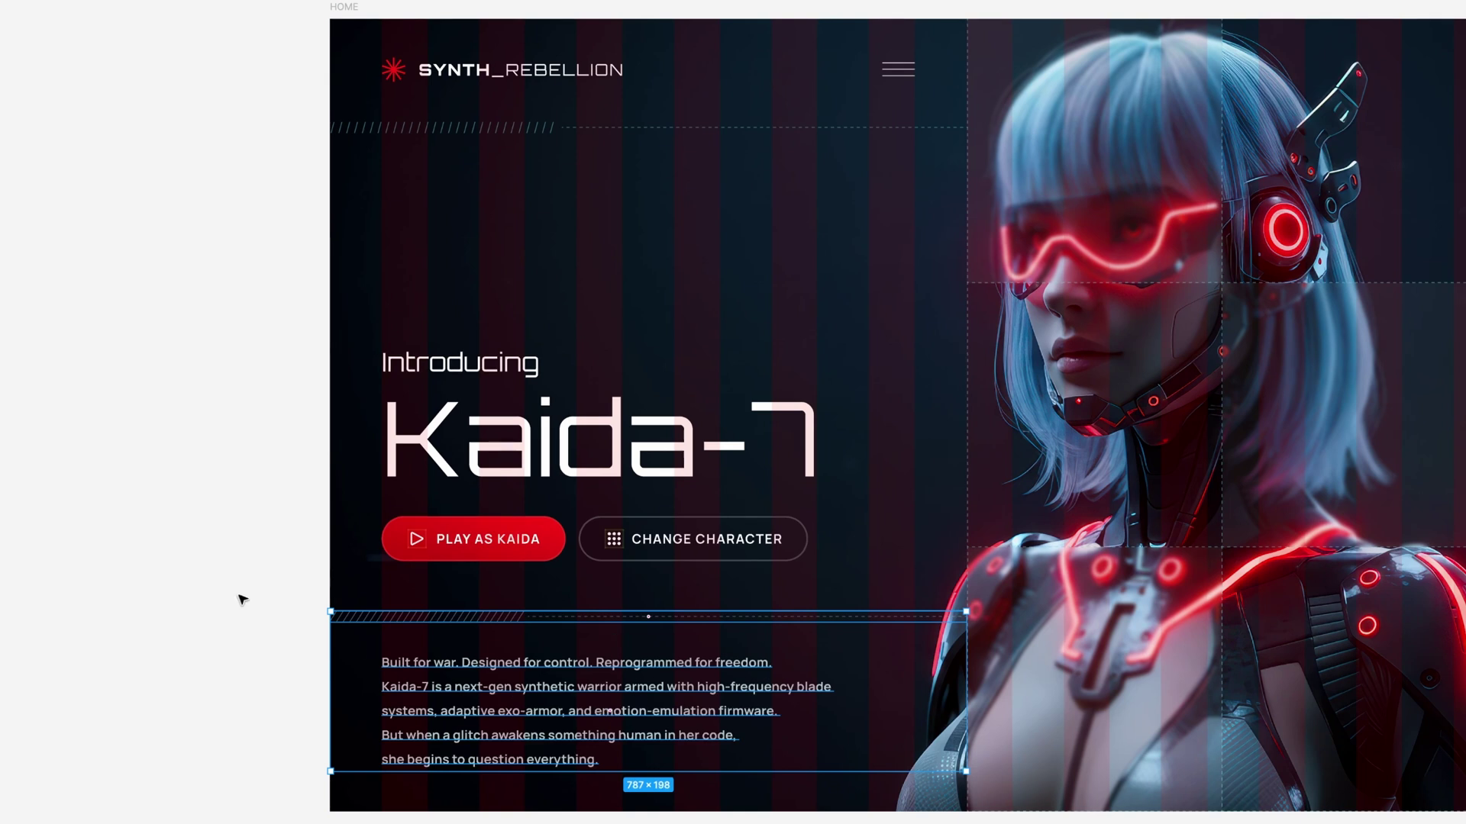
double_click(389, 665)
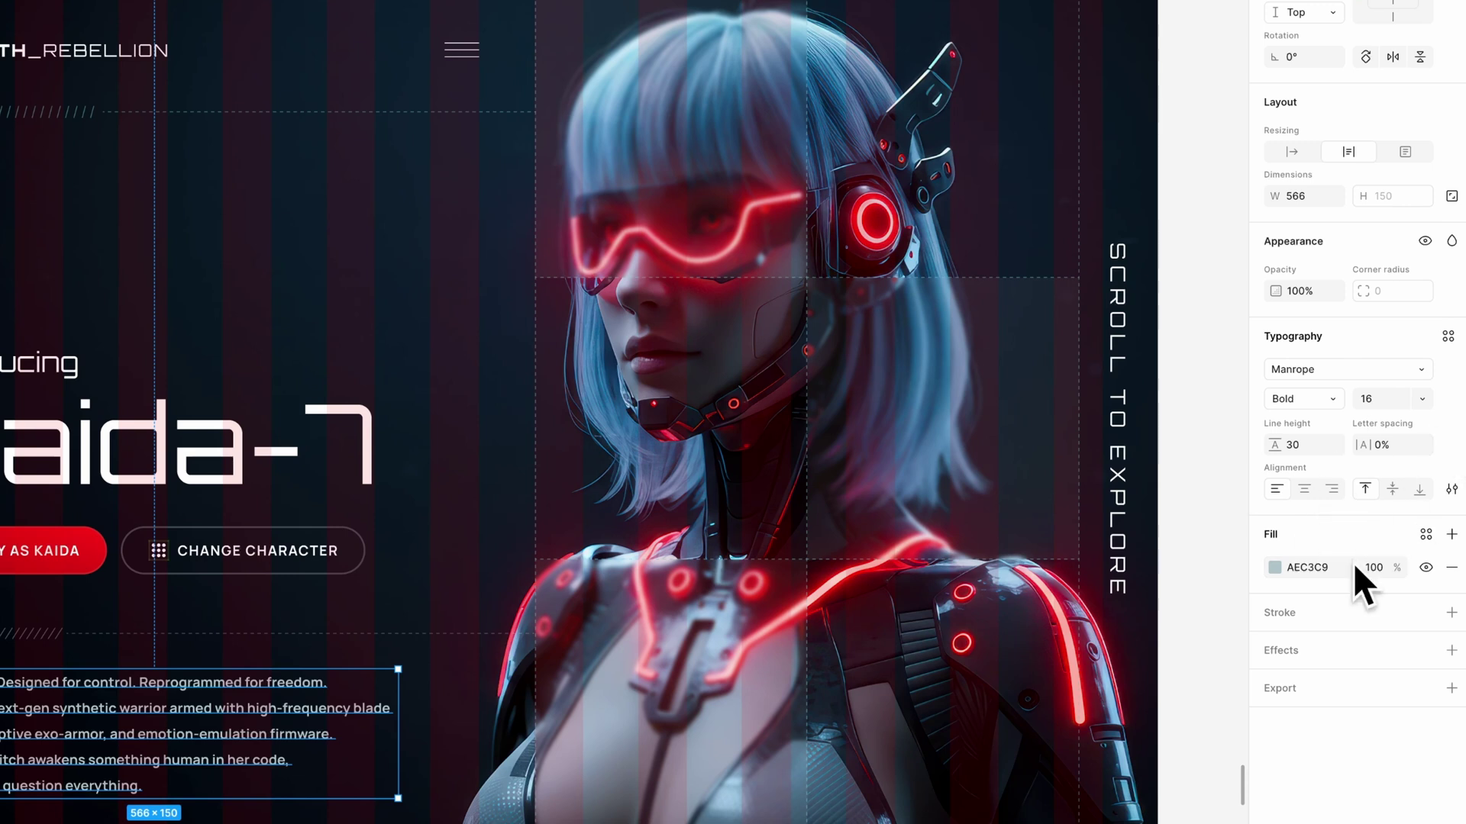
key(Escape)
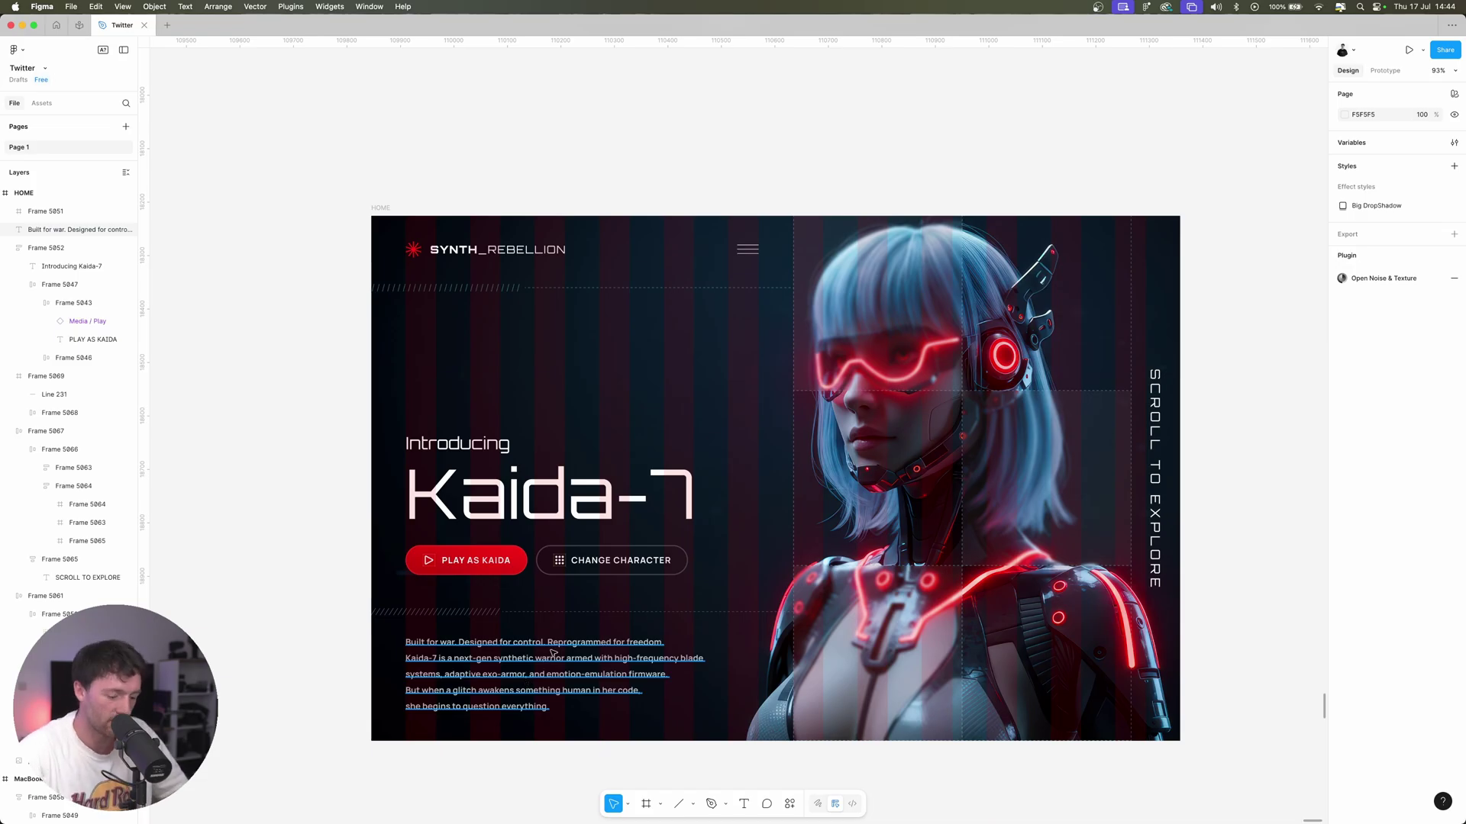
Step: Hide the HOME frame's red layout-guide columns with Shift+G
key(shift+g)
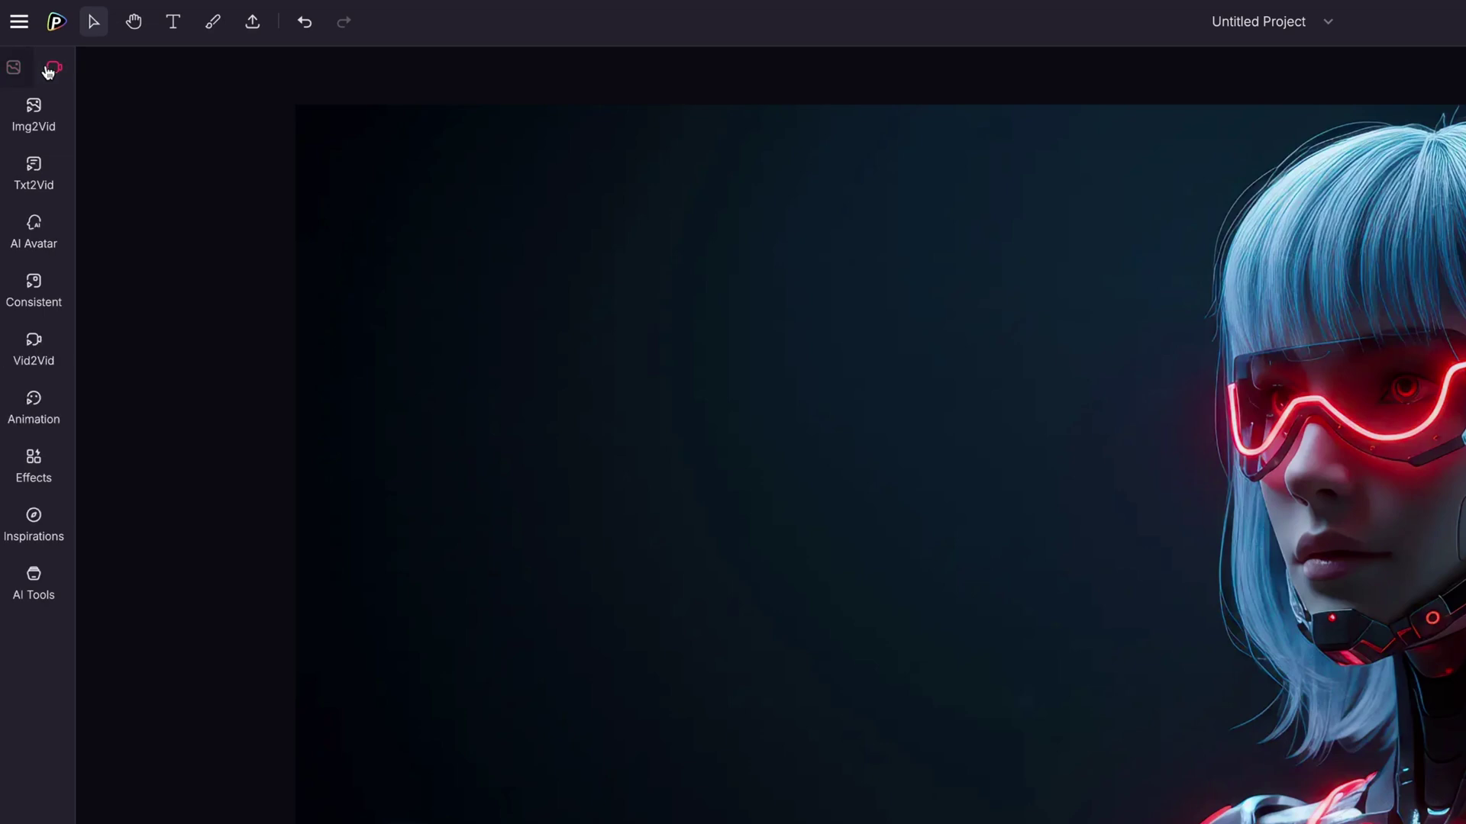
Step: Open Pollo AI's Img2Vid generator and enable a separate end frame
click(40, 129)
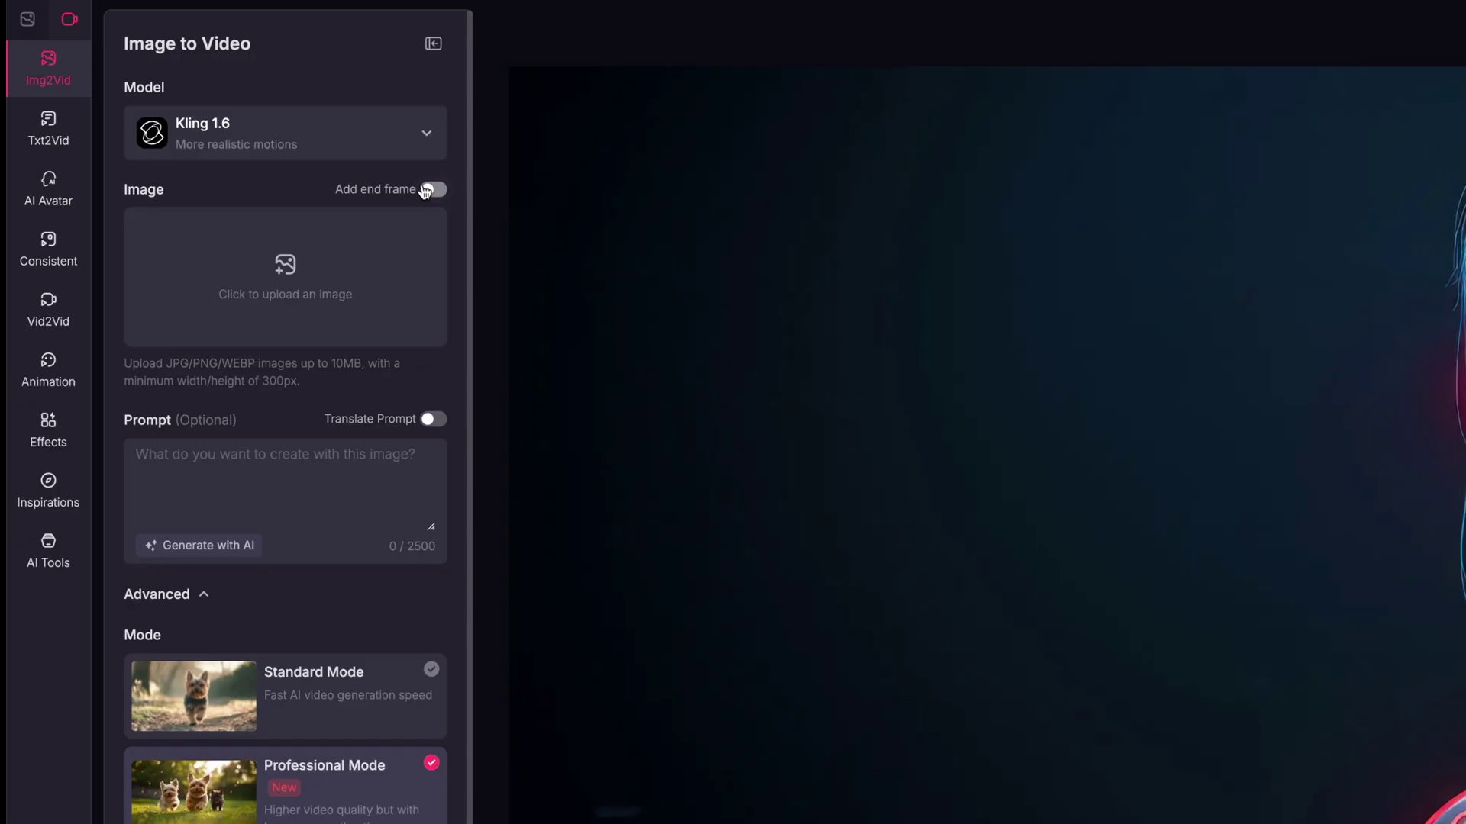
click(303, 135)
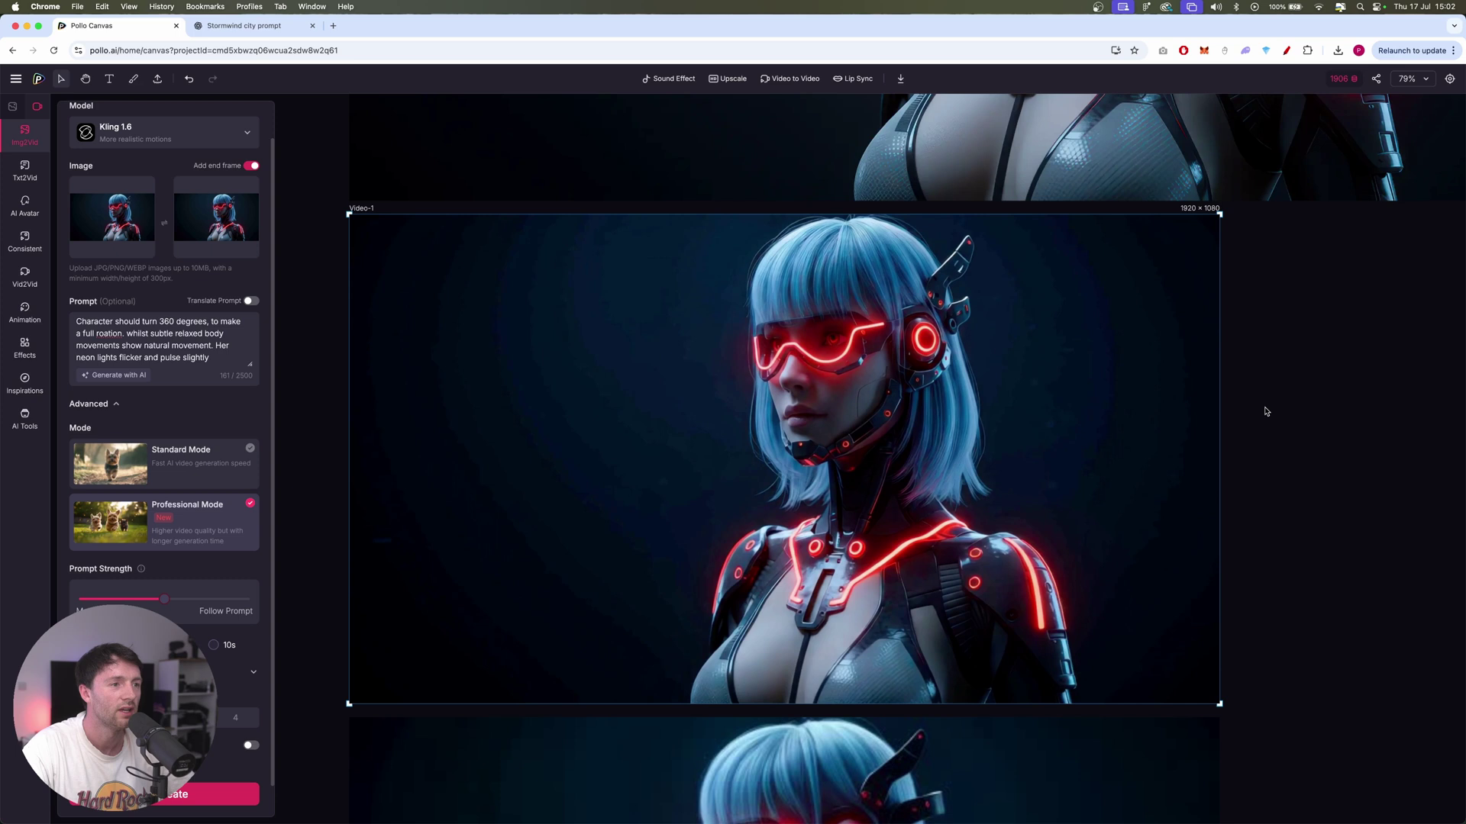
Step: Play the rotating cyborg clip and download it without a watermark
click(785, 461)
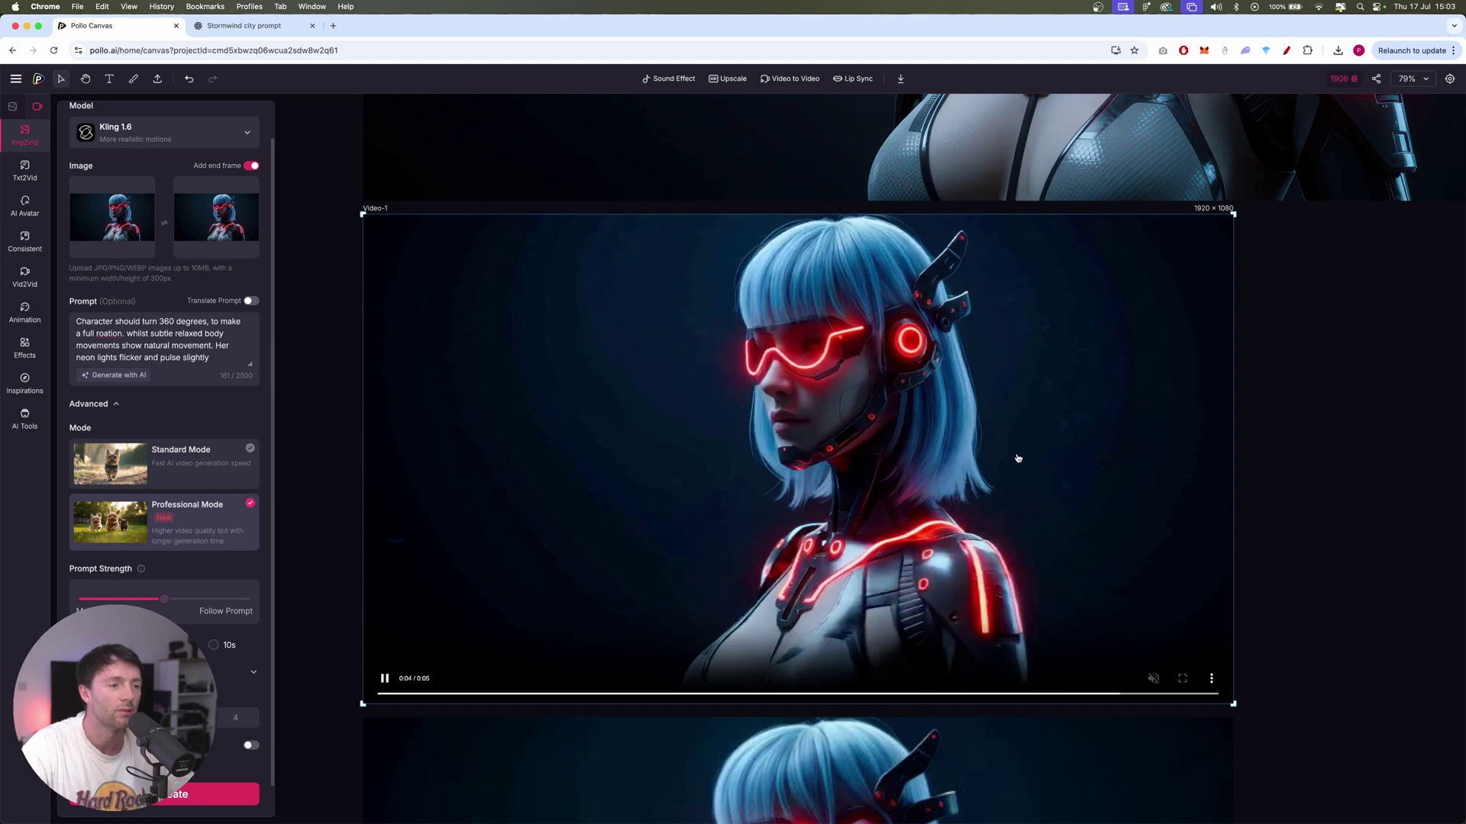
scroll(1017, 458, down, 2)
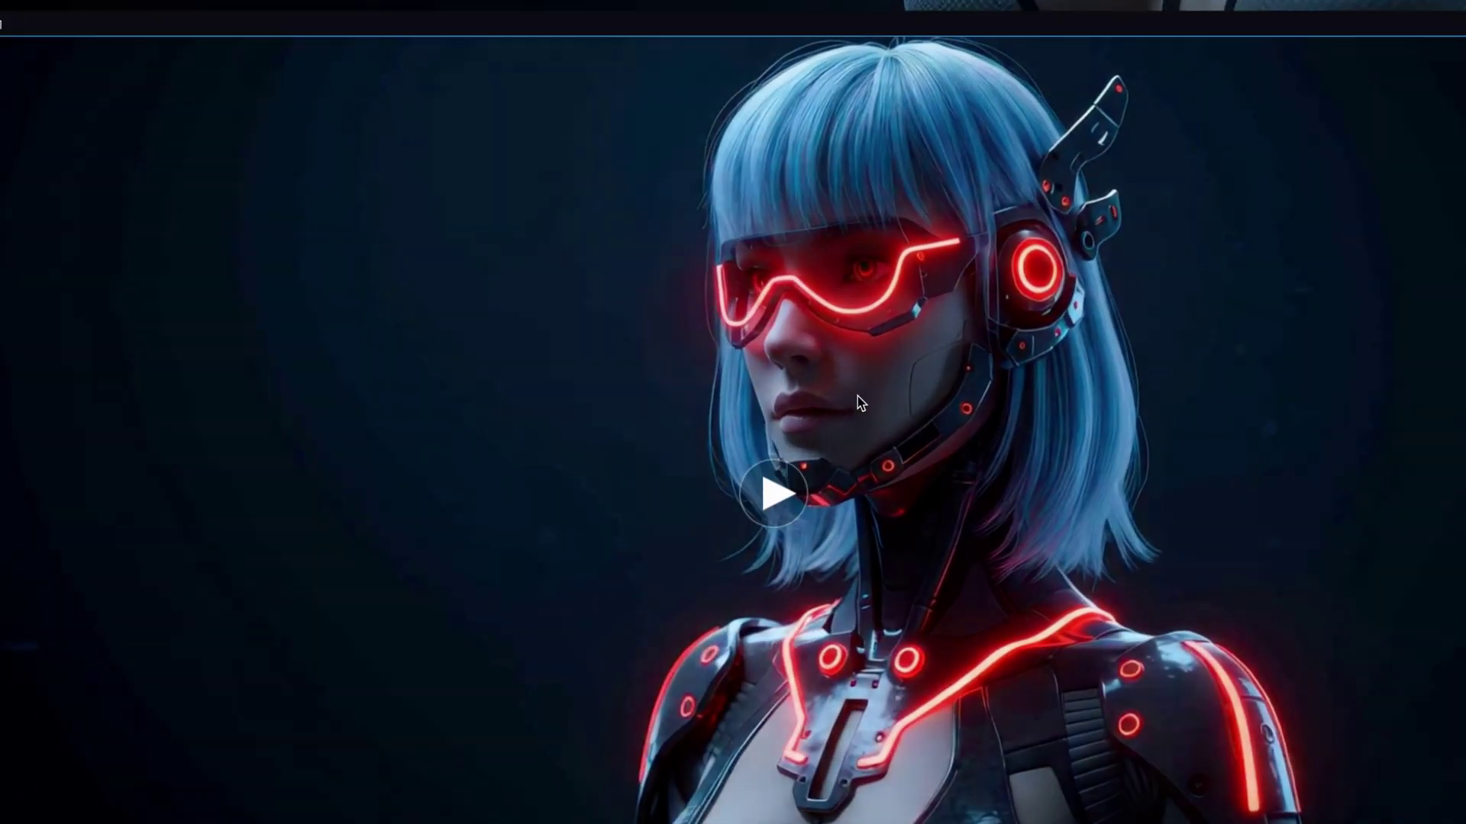
right_click(1133, 476)
mouse_move(1158, 625)
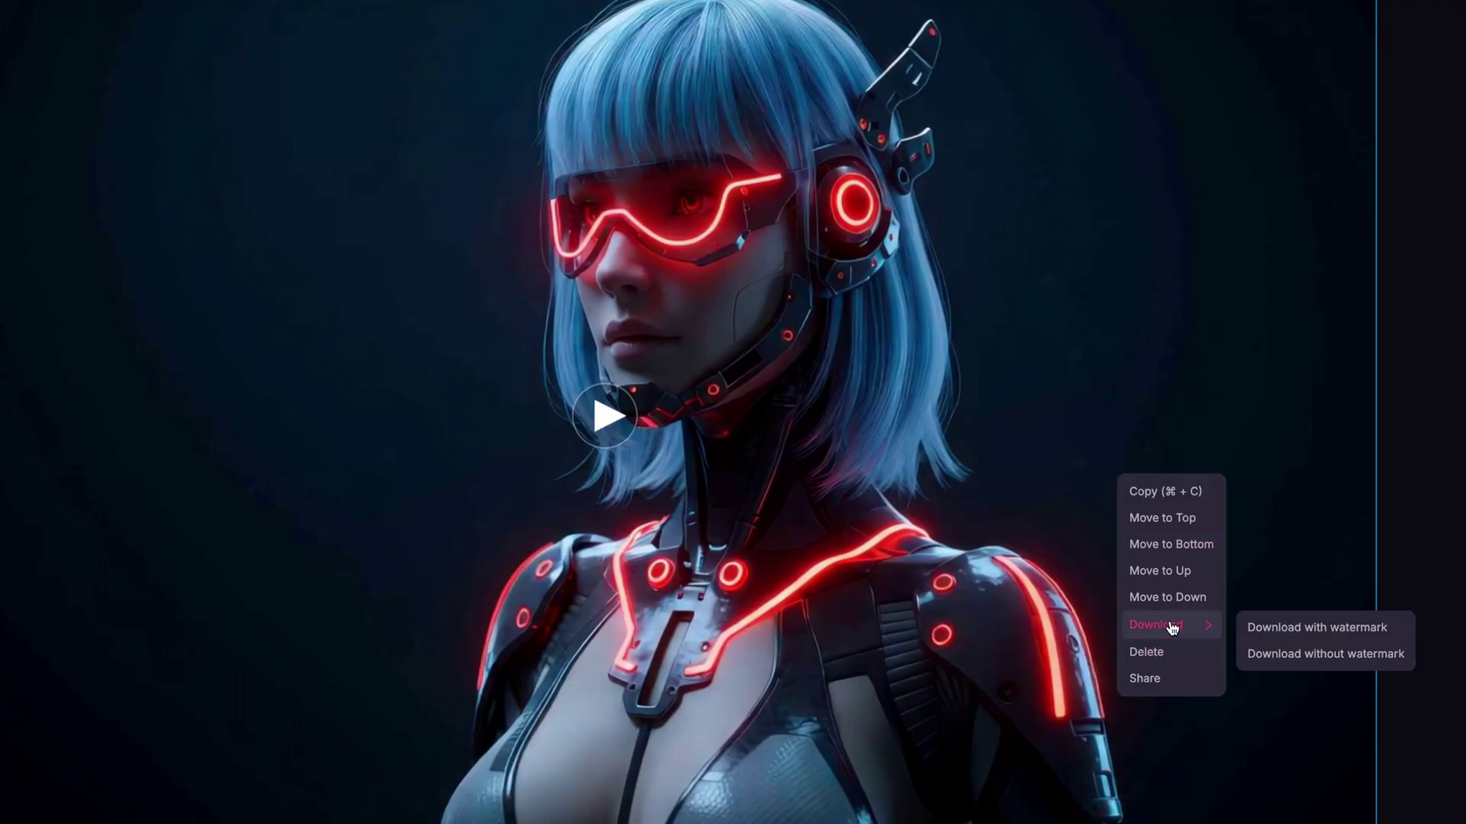
click(1307, 655)
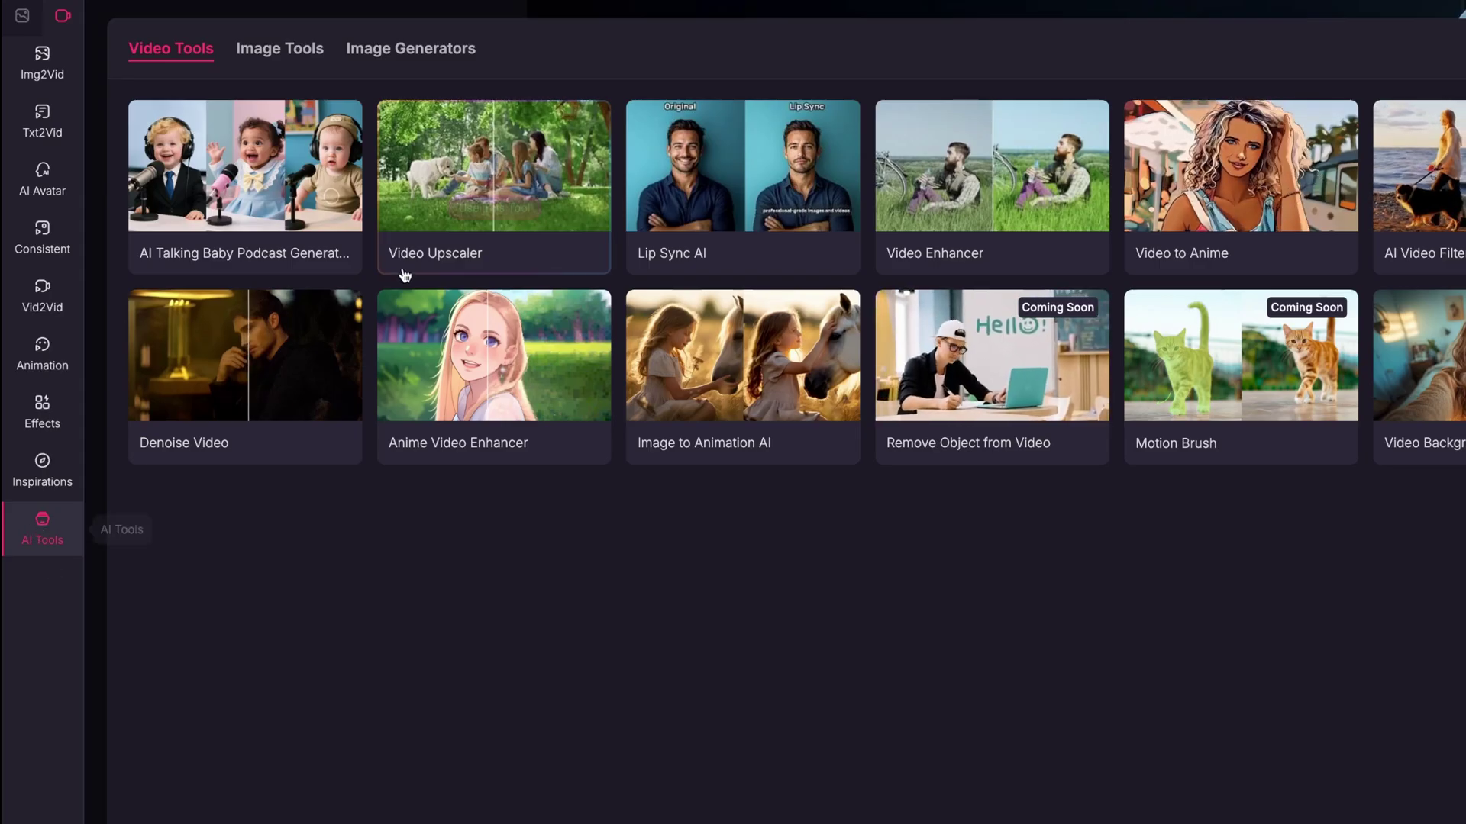
Step: Open Pollo AI's Video Upscaler and switch its Mode to Denoise Mode
click(504, 206)
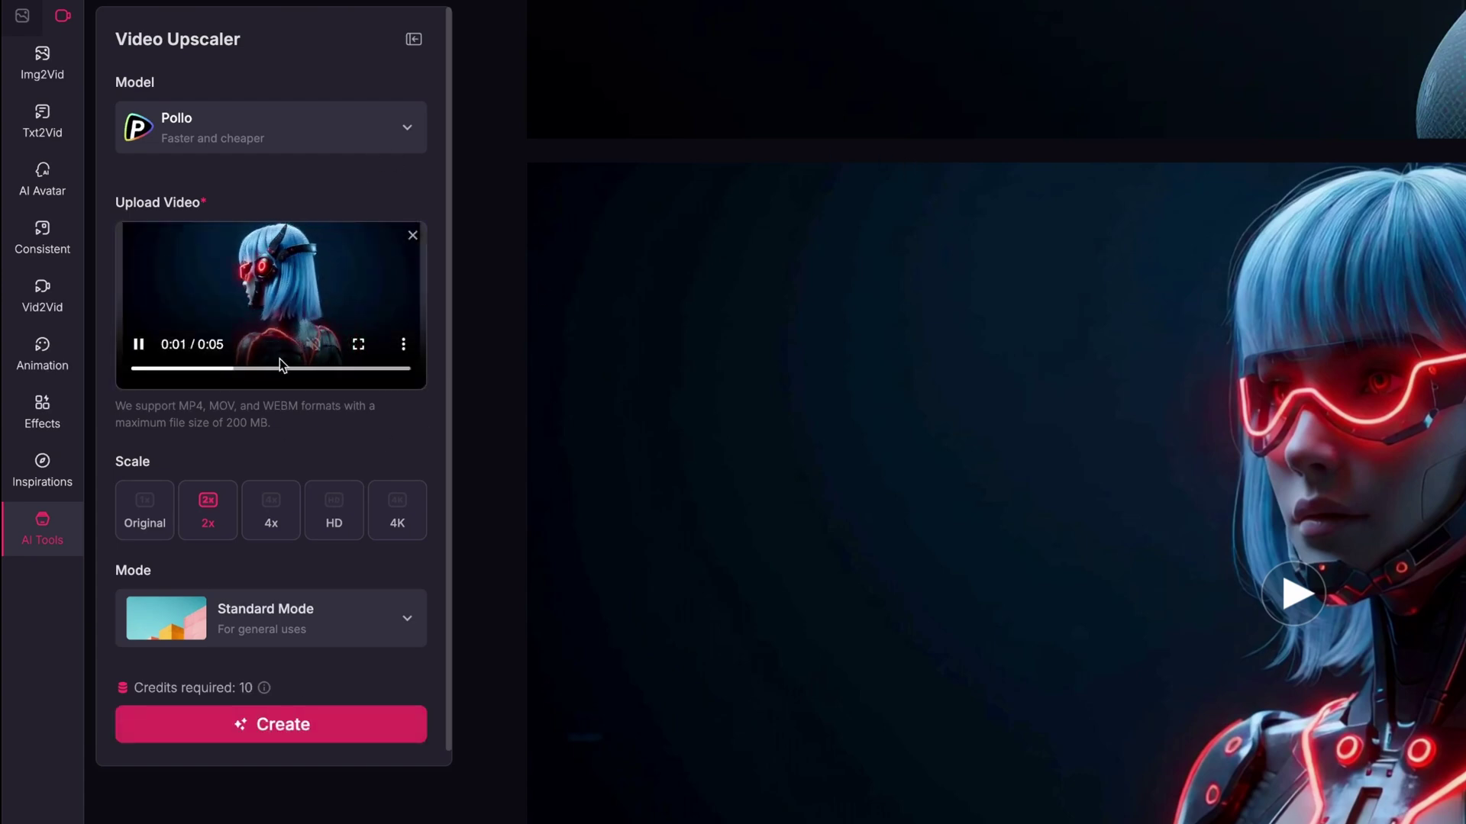
click(332, 627)
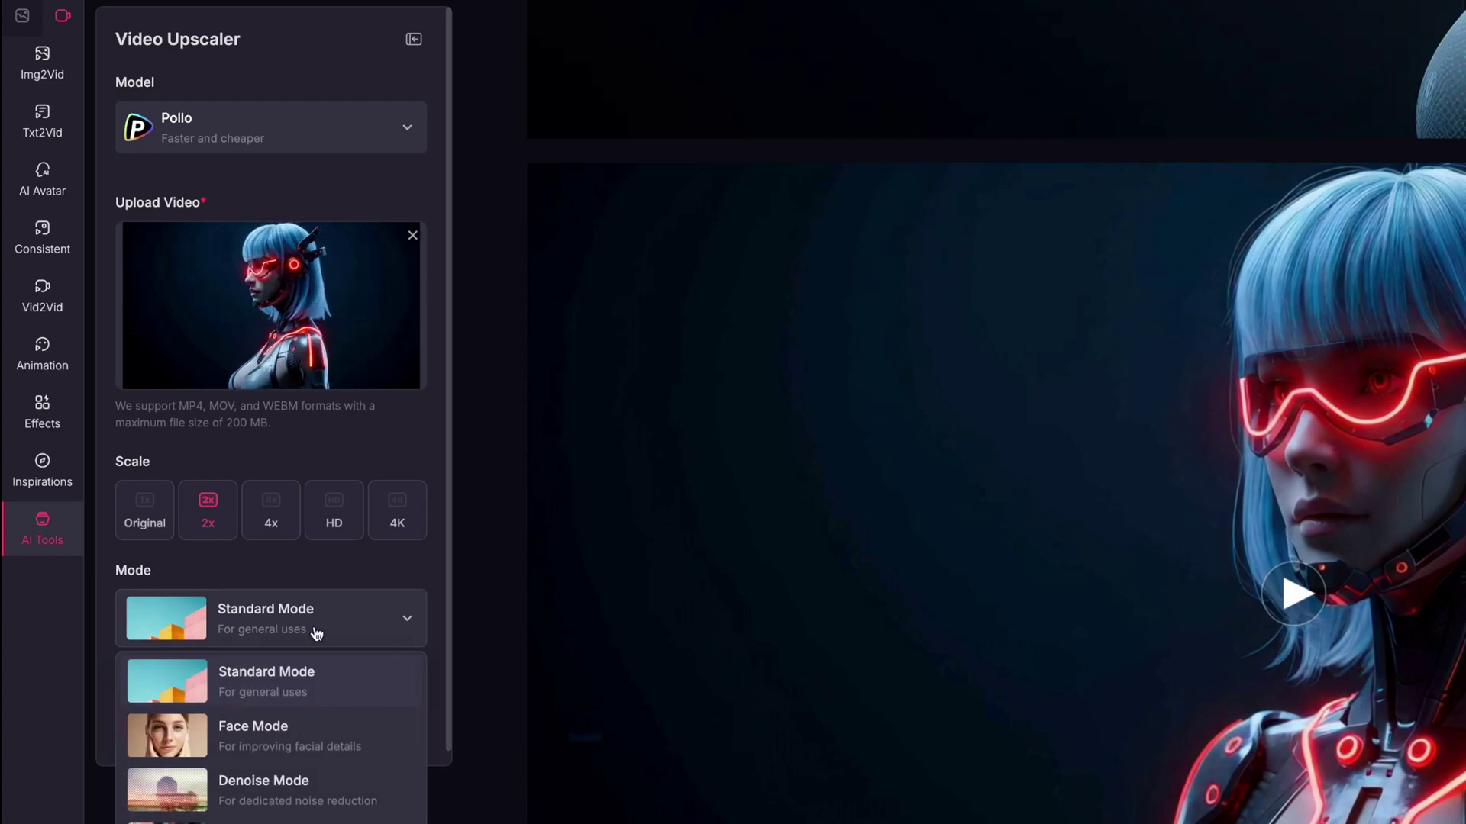
click(329, 799)
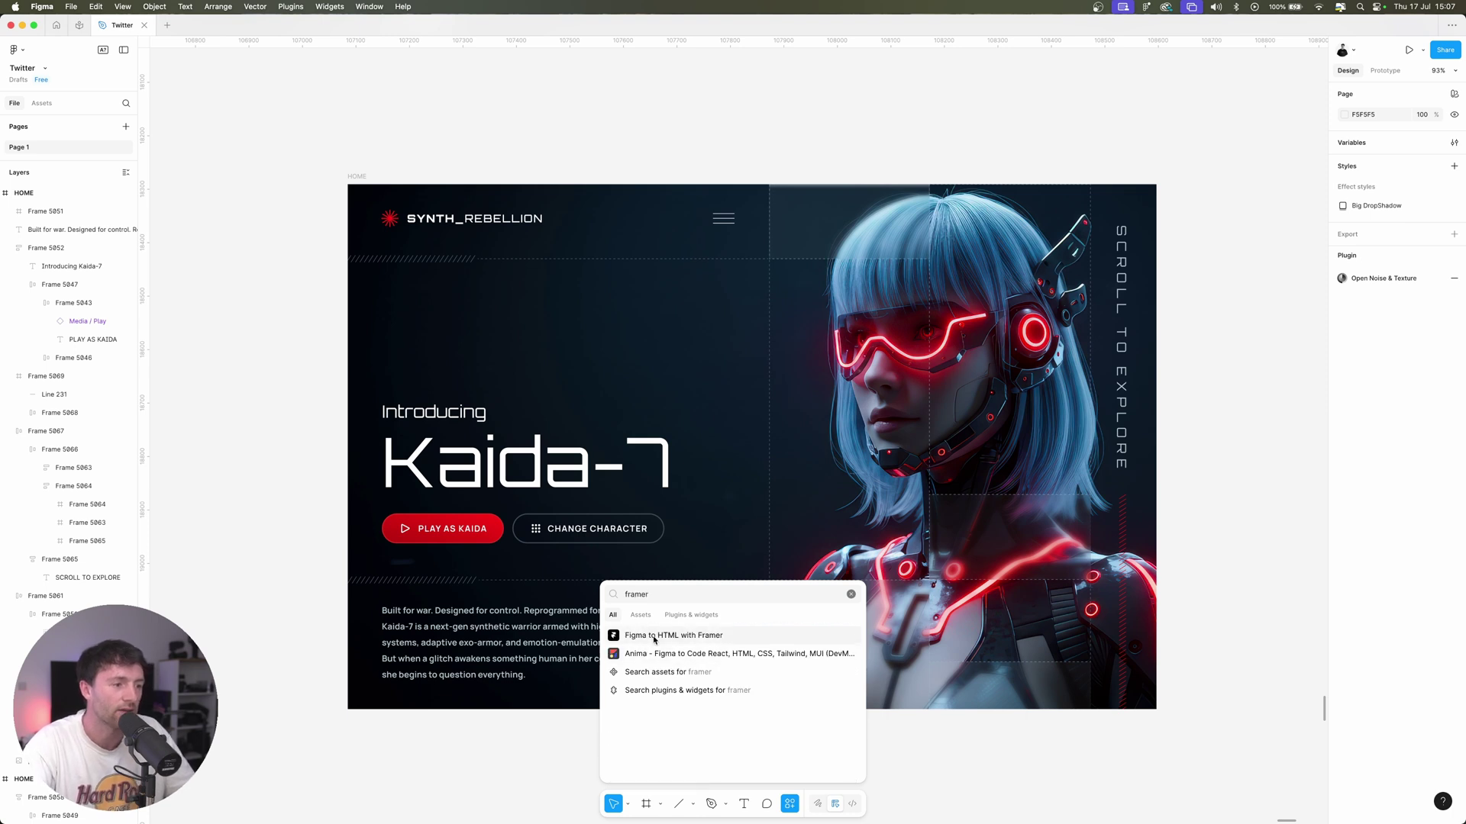
Step: Run Figma to HTML with Framer on the HOME hero and copy its layers
click(662, 637)
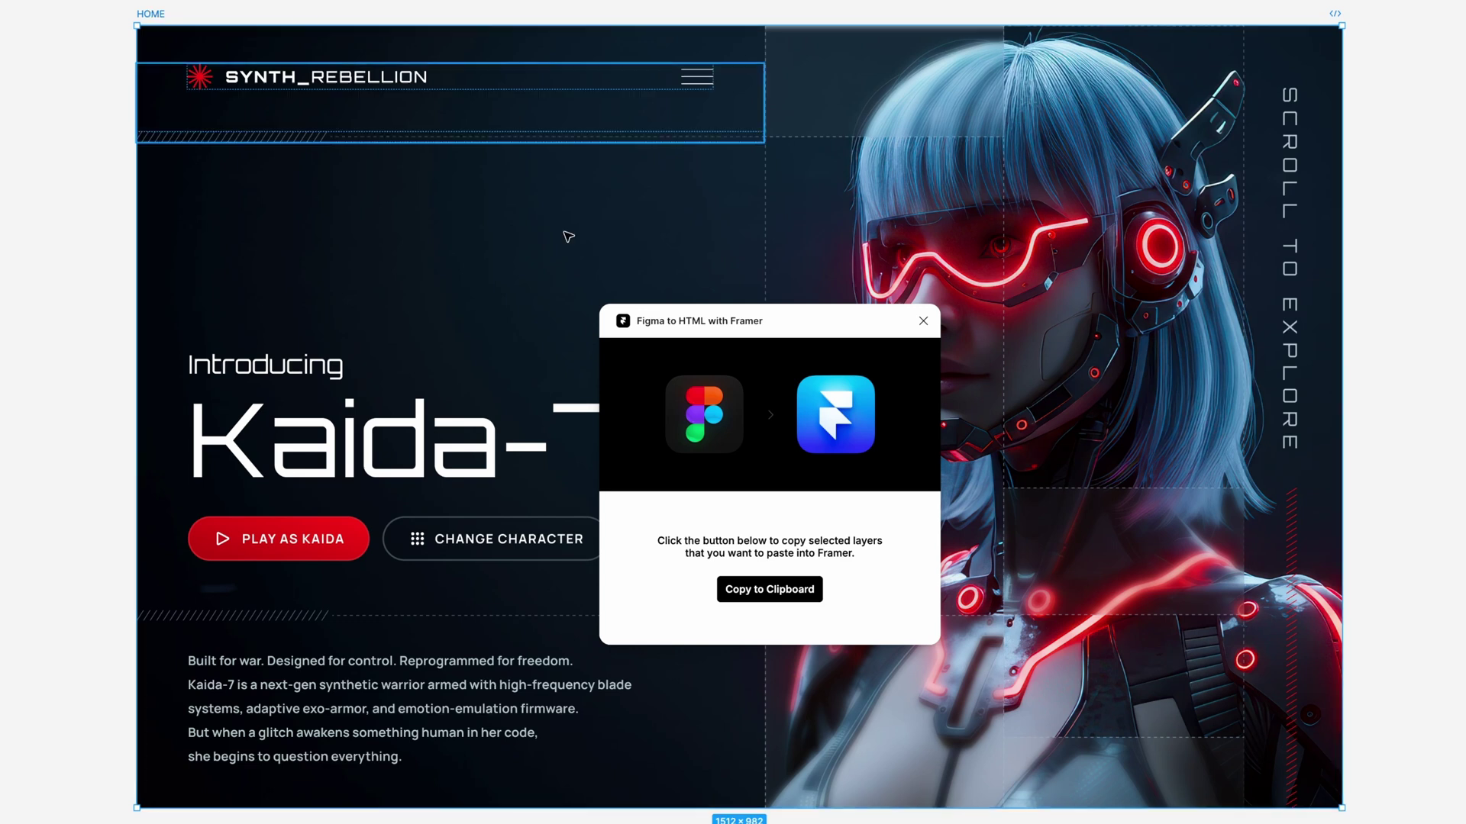
click(761, 589)
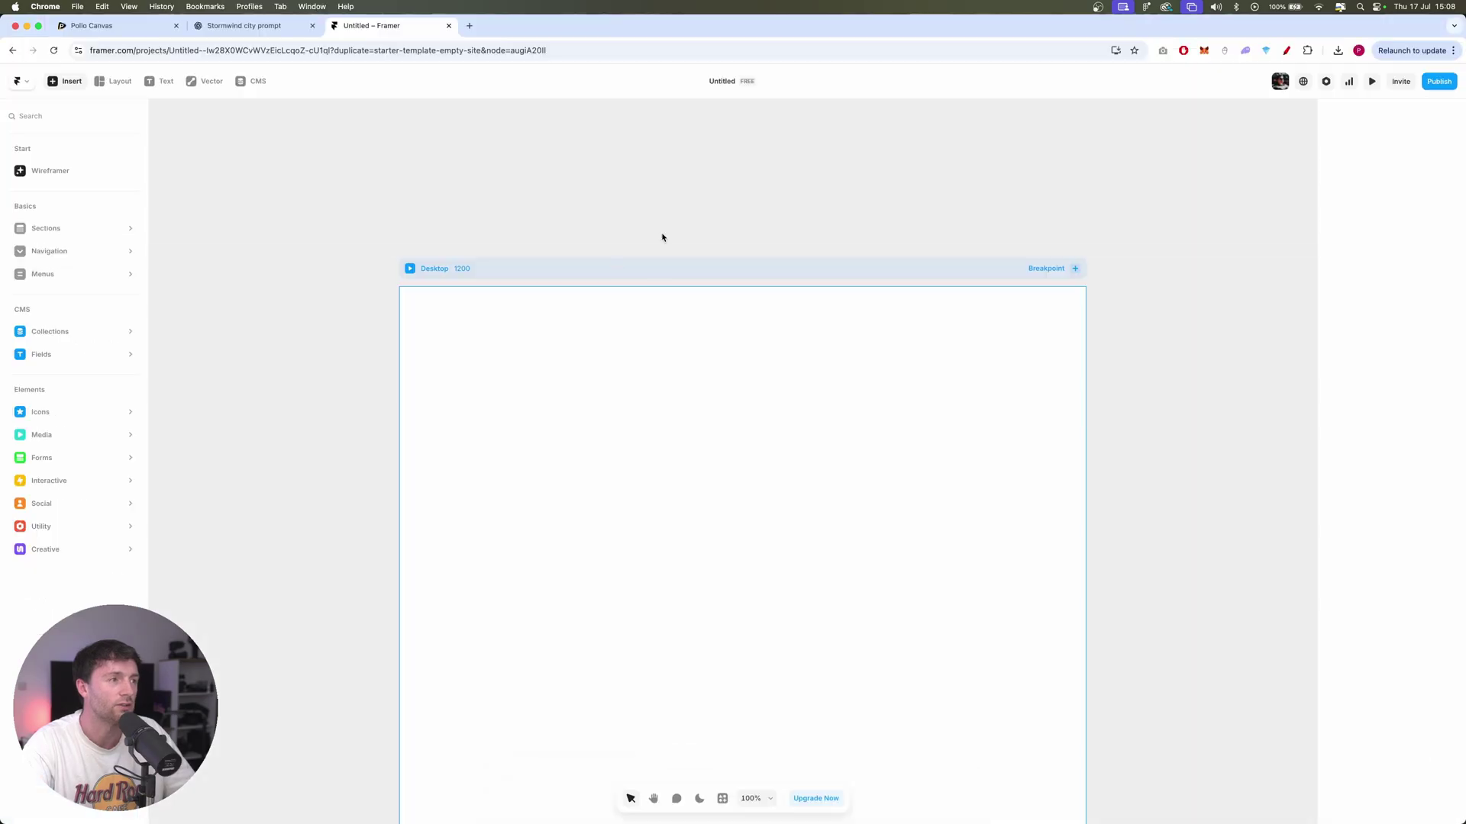
Step: Select the Desktop breakpoint and preview the Kaida-7 page before returning to editing
click(662, 236)
scroll(718, 238, down, 1)
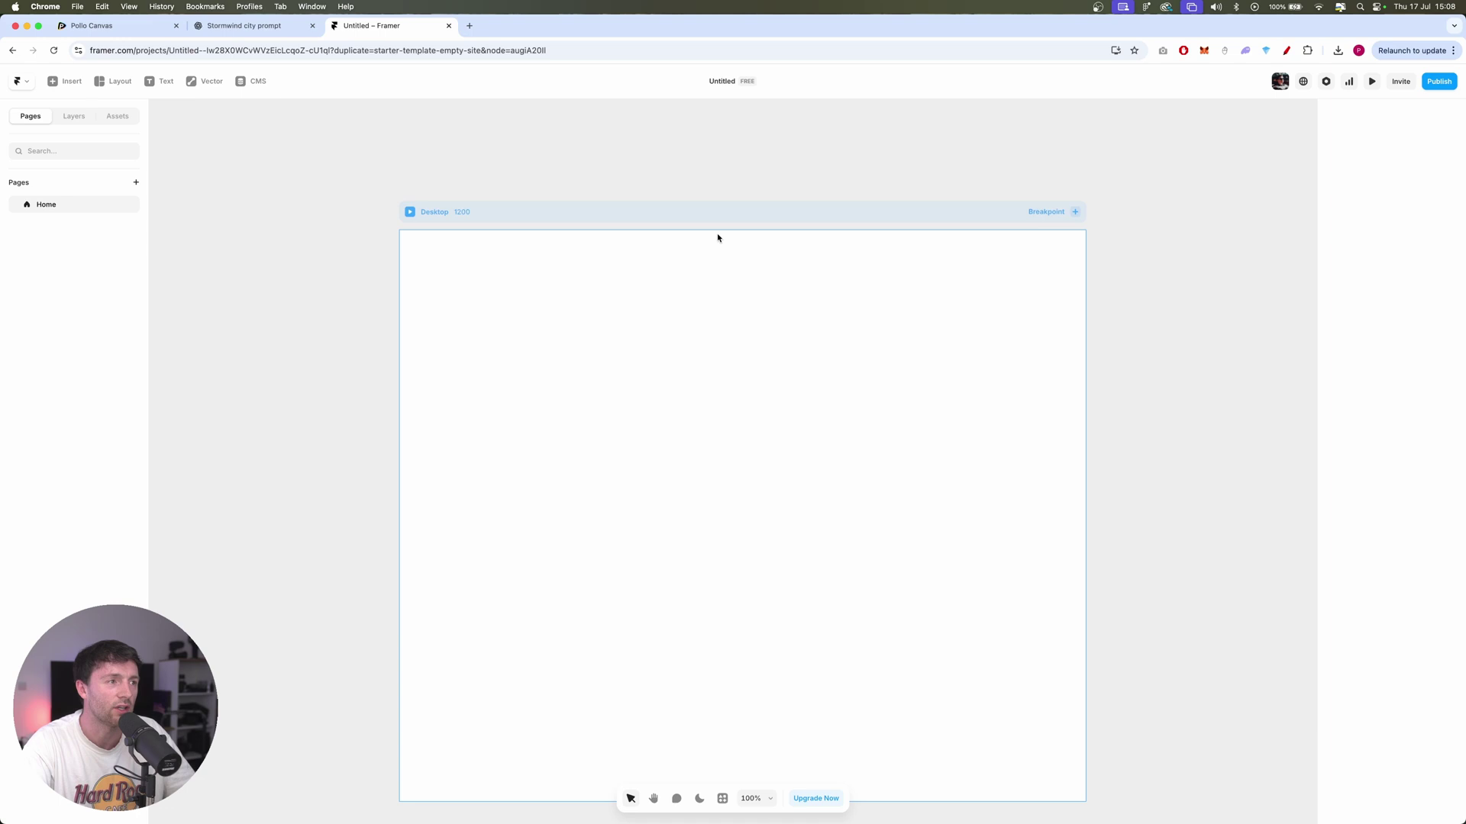
scroll(819, 175, down, 1)
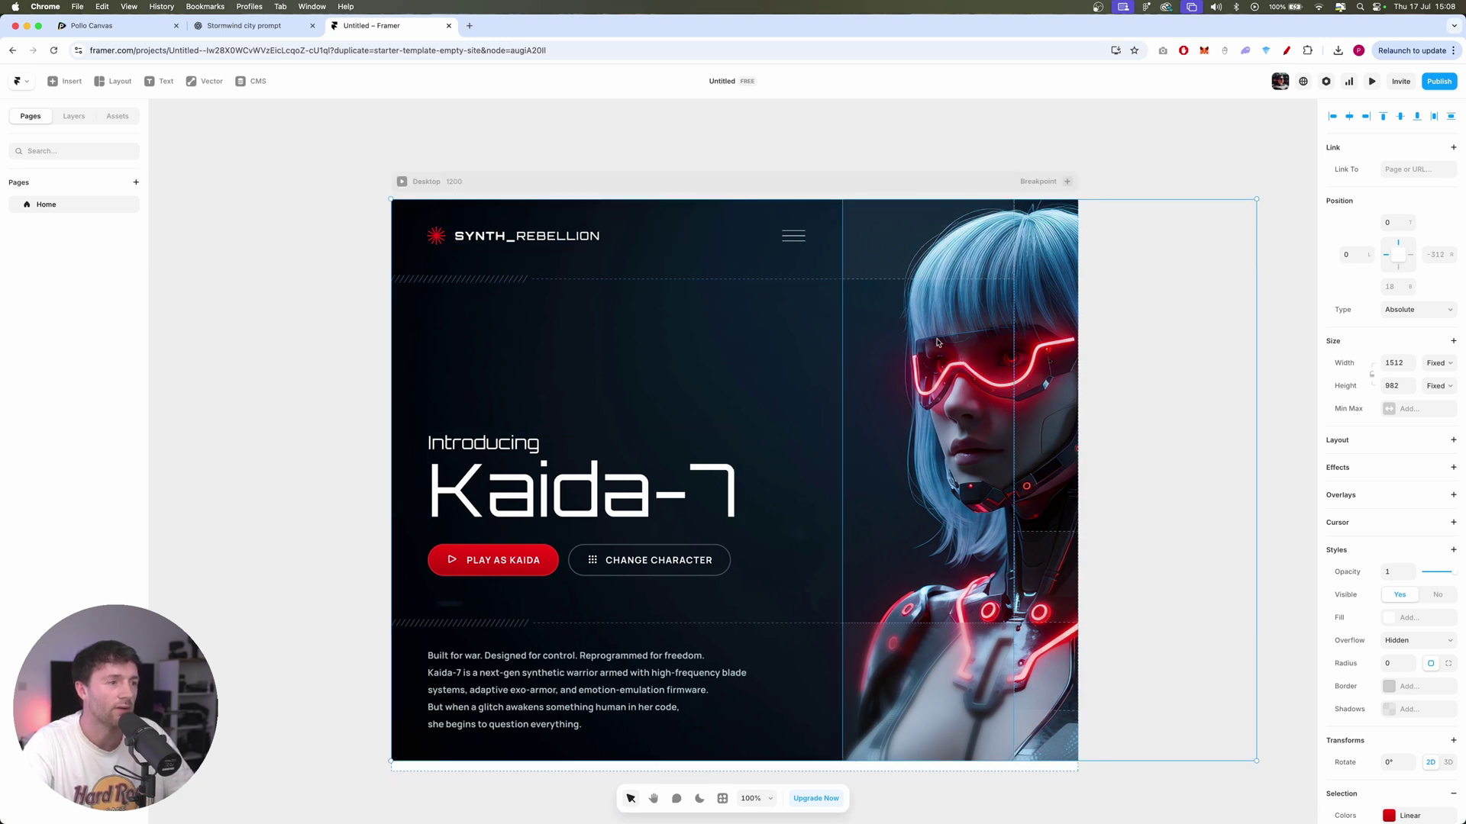
click(591, 179)
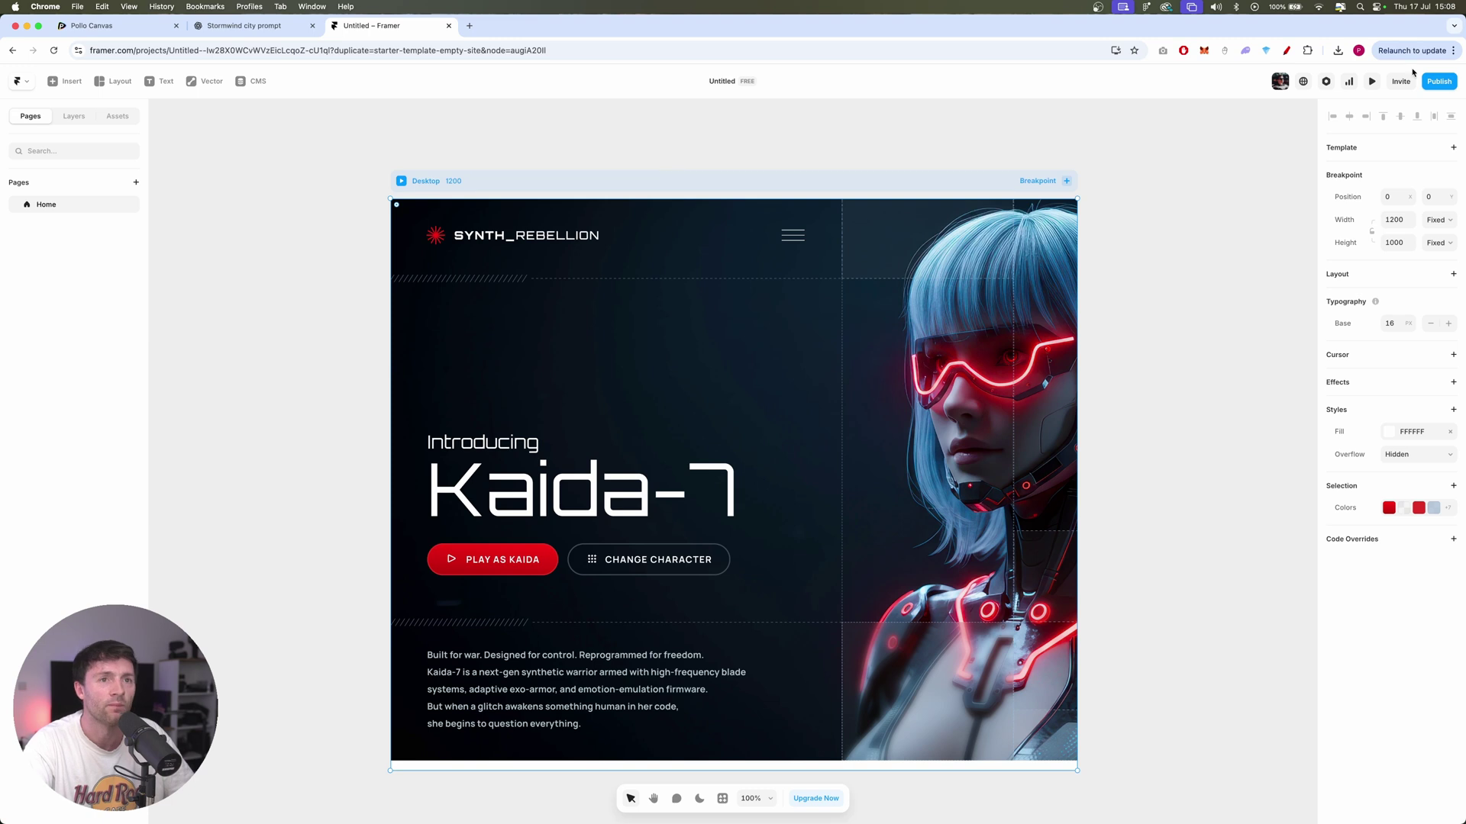
click(1374, 81)
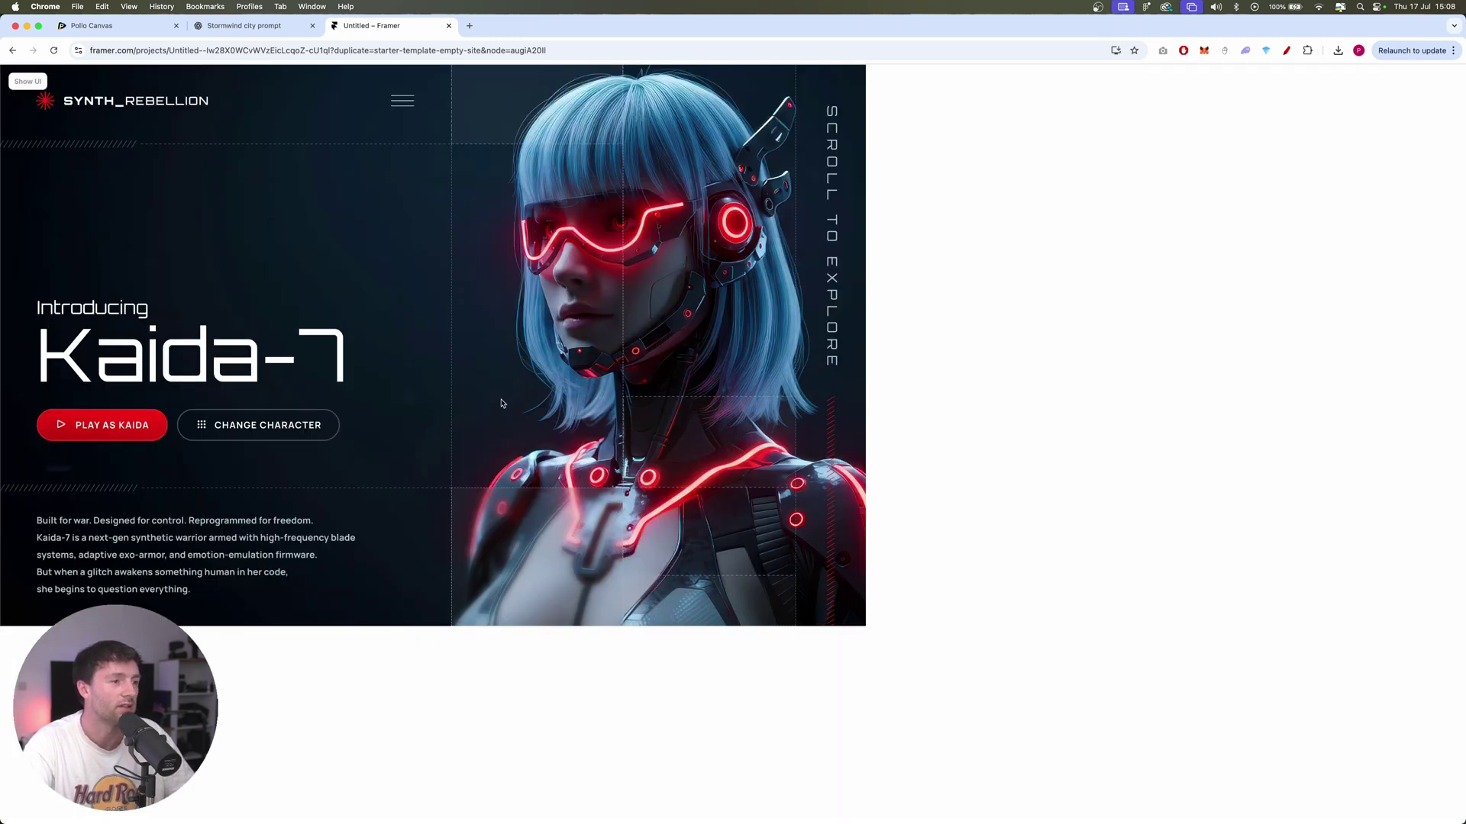
click(30, 83)
click(14, 83)
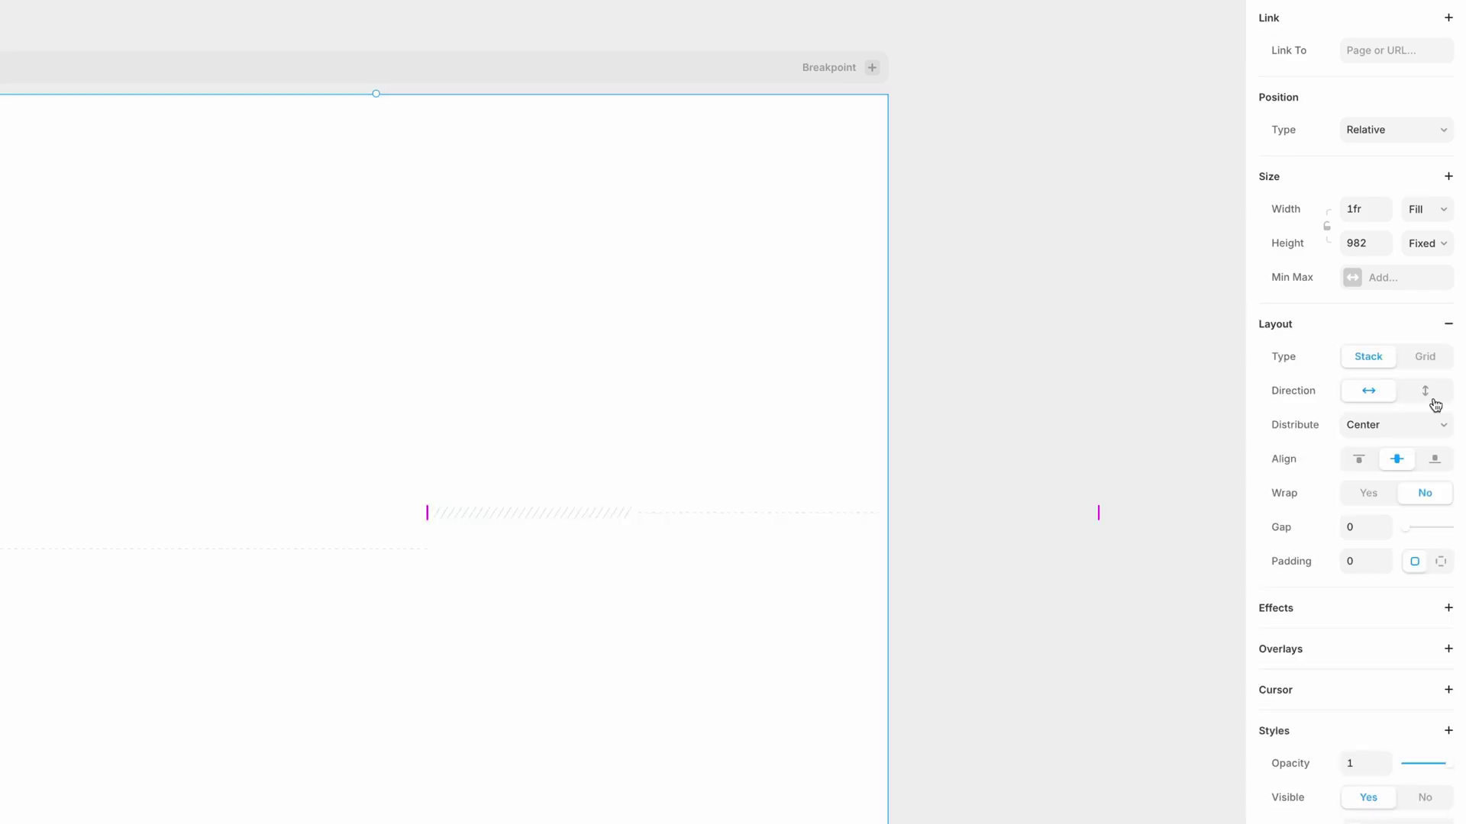
Step: Set the hero's layout direction to vertical and hide the editor UI to watch the video
click(1429, 394)
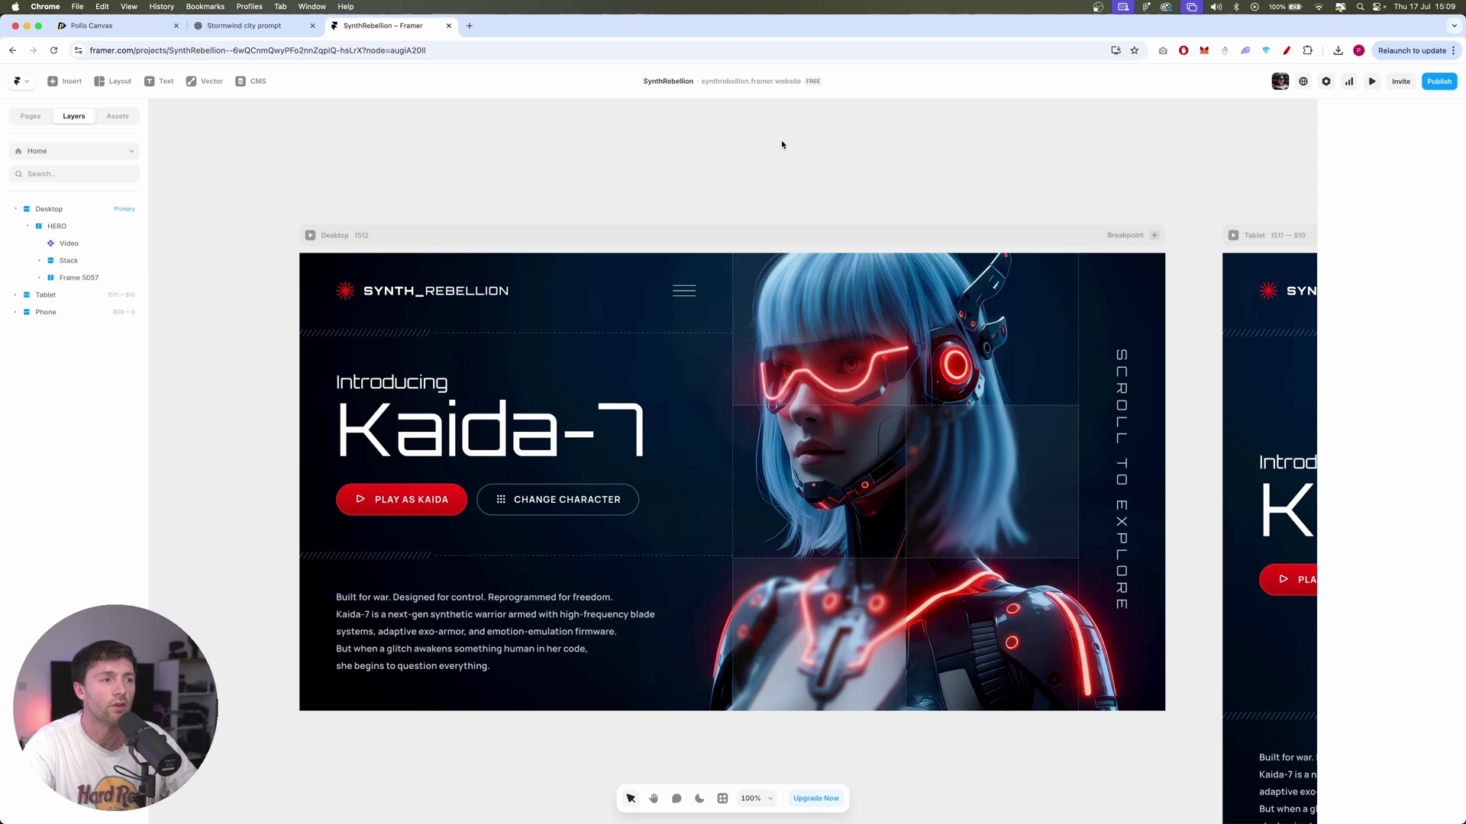
scroll(817, 335, down, 2)
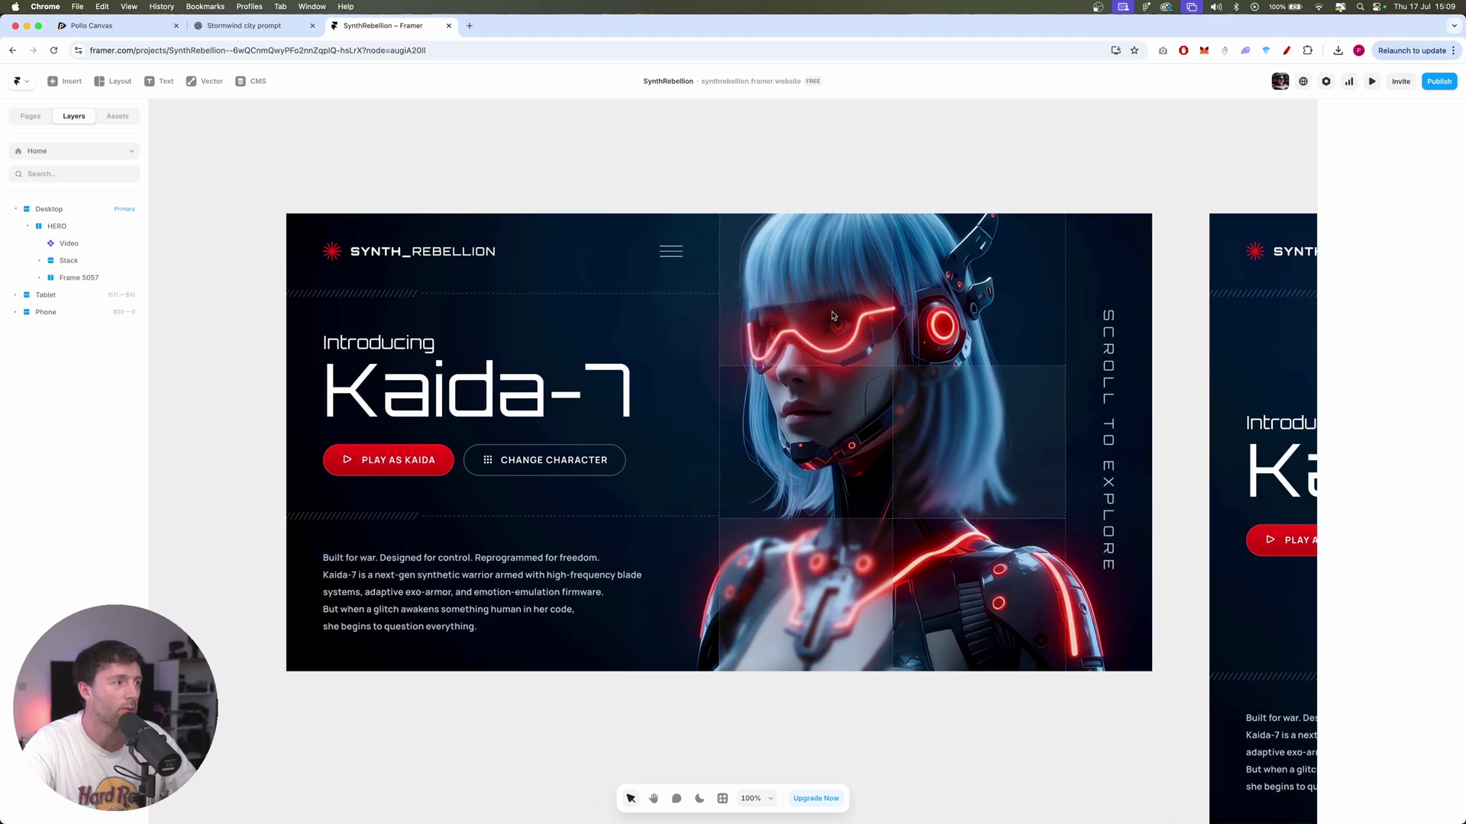
scroll(590, 206, right, 10)
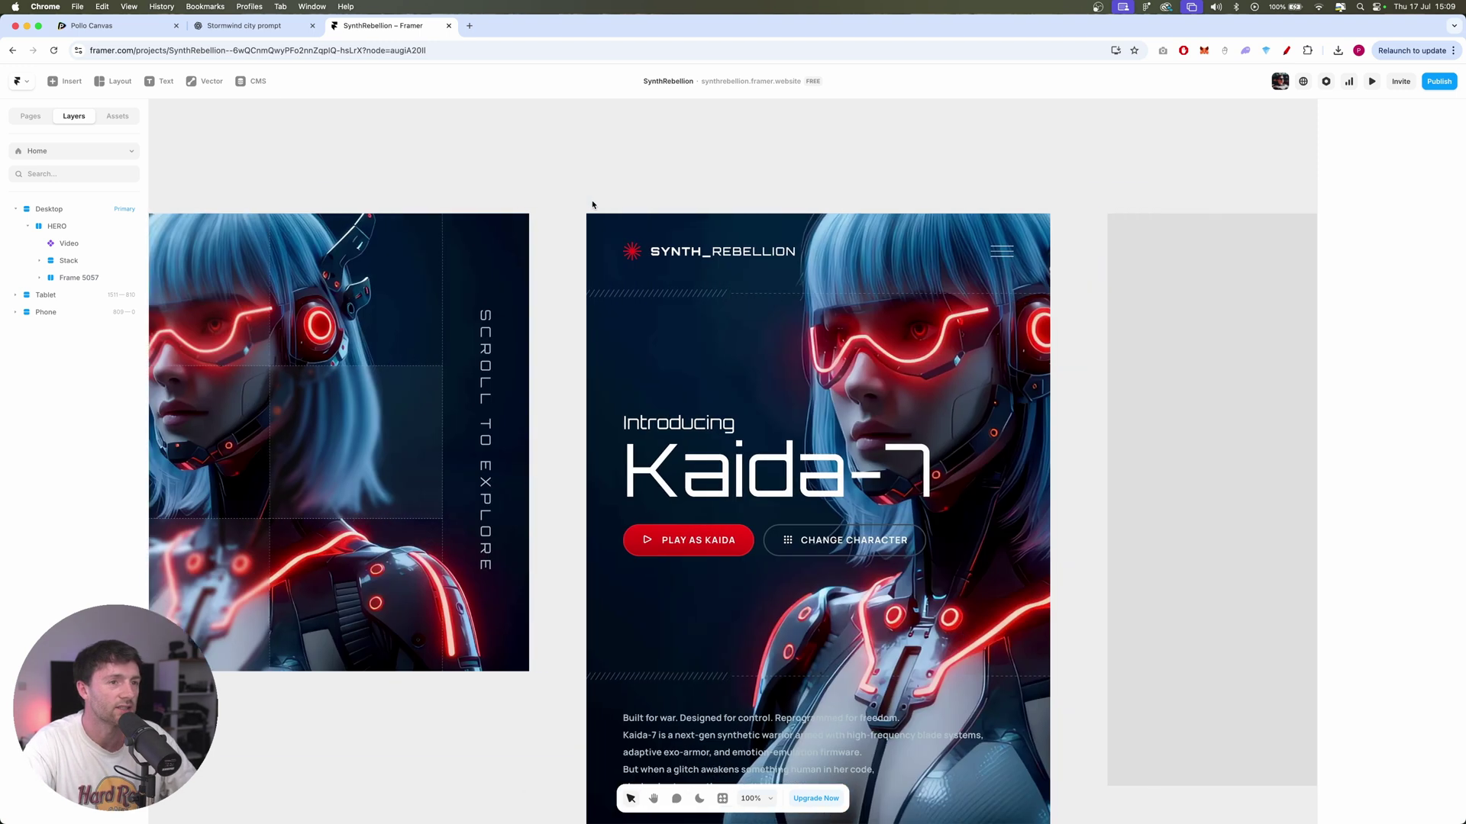
scroll(771, 211, right, 3)
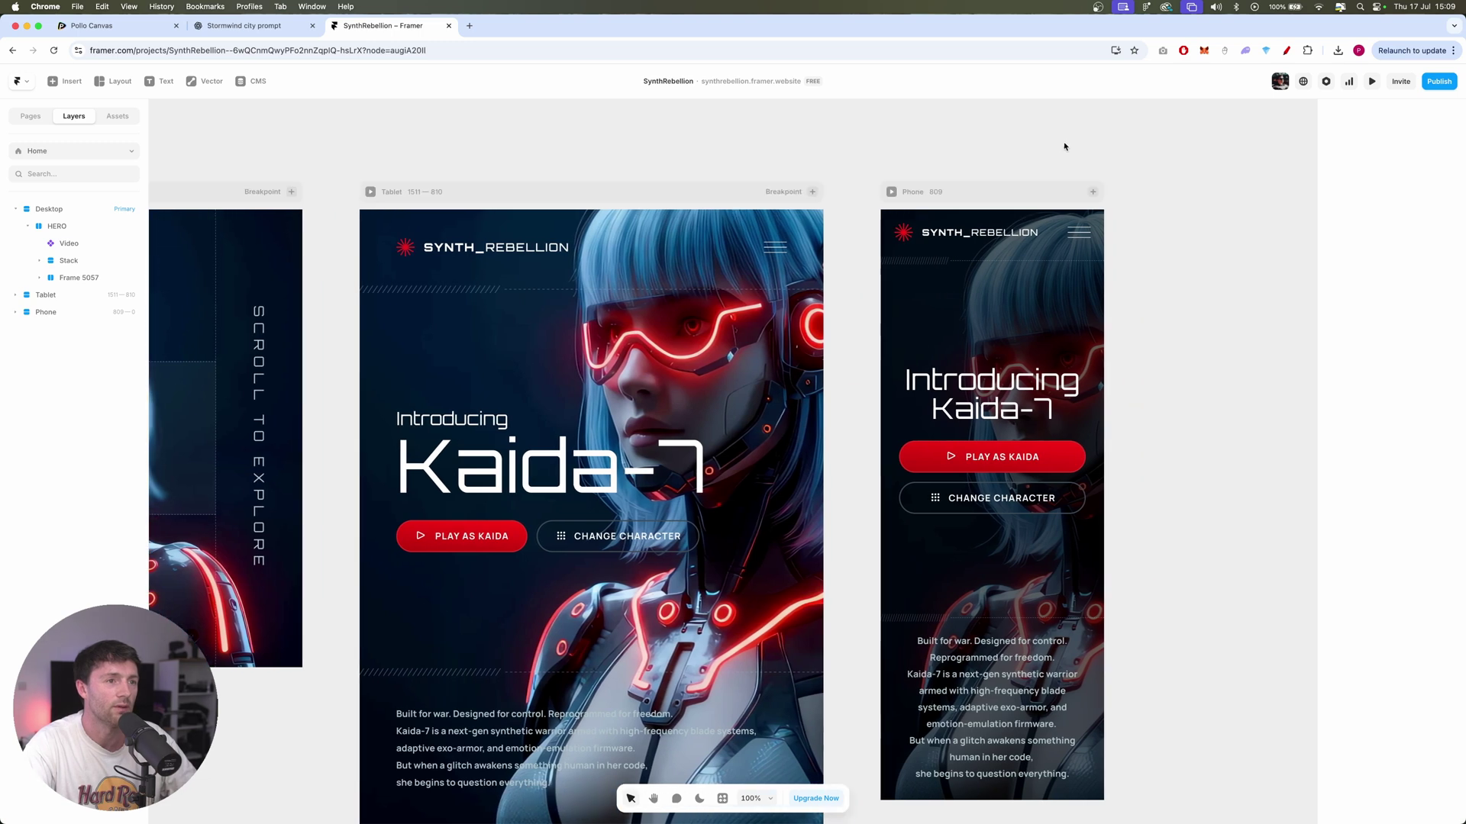
scroll(1064, 144, left, 4)
scroll(884, 161, left, 6)
key(super+backslash)
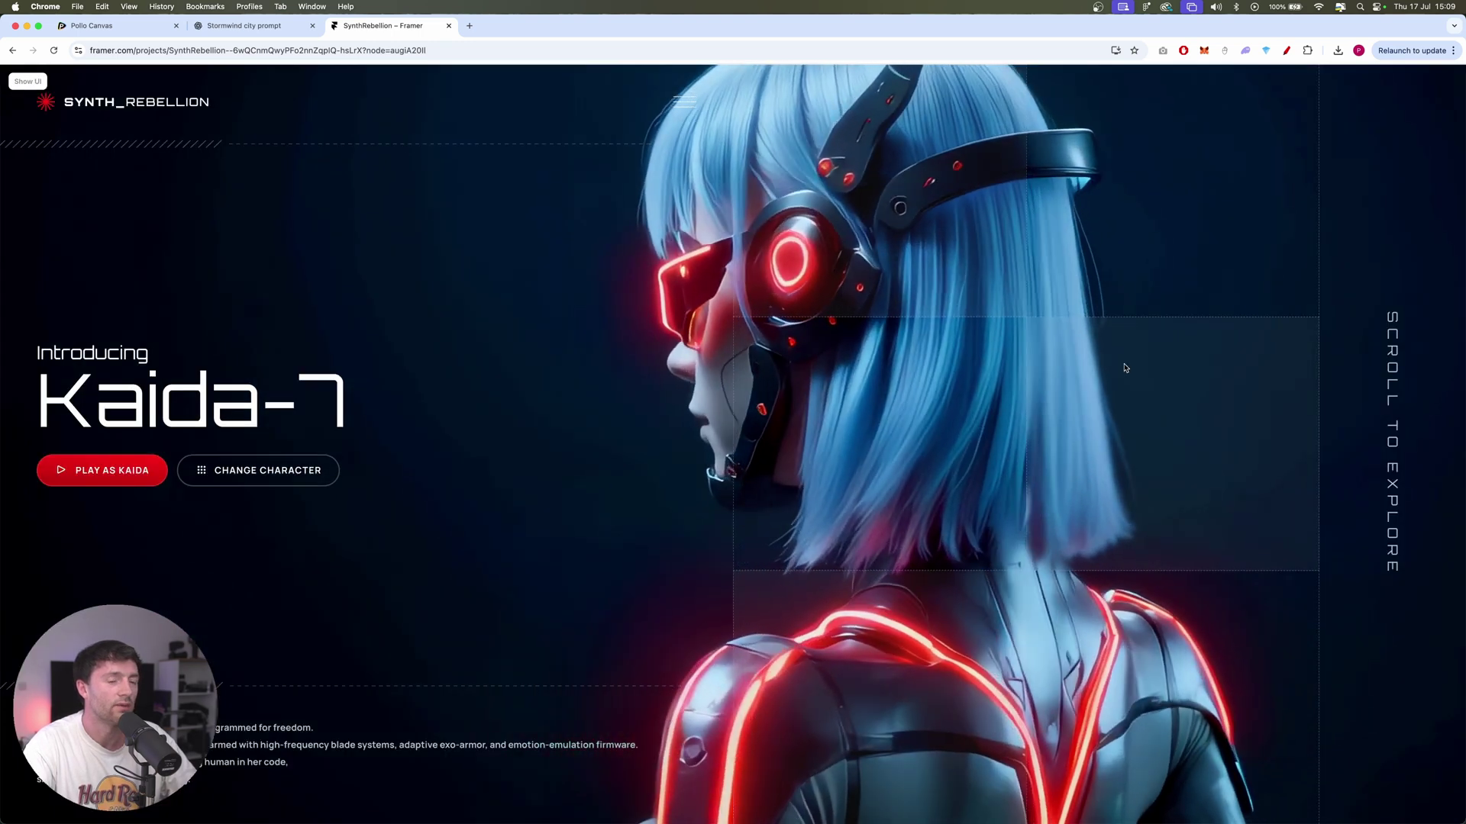
key(super+backslash)
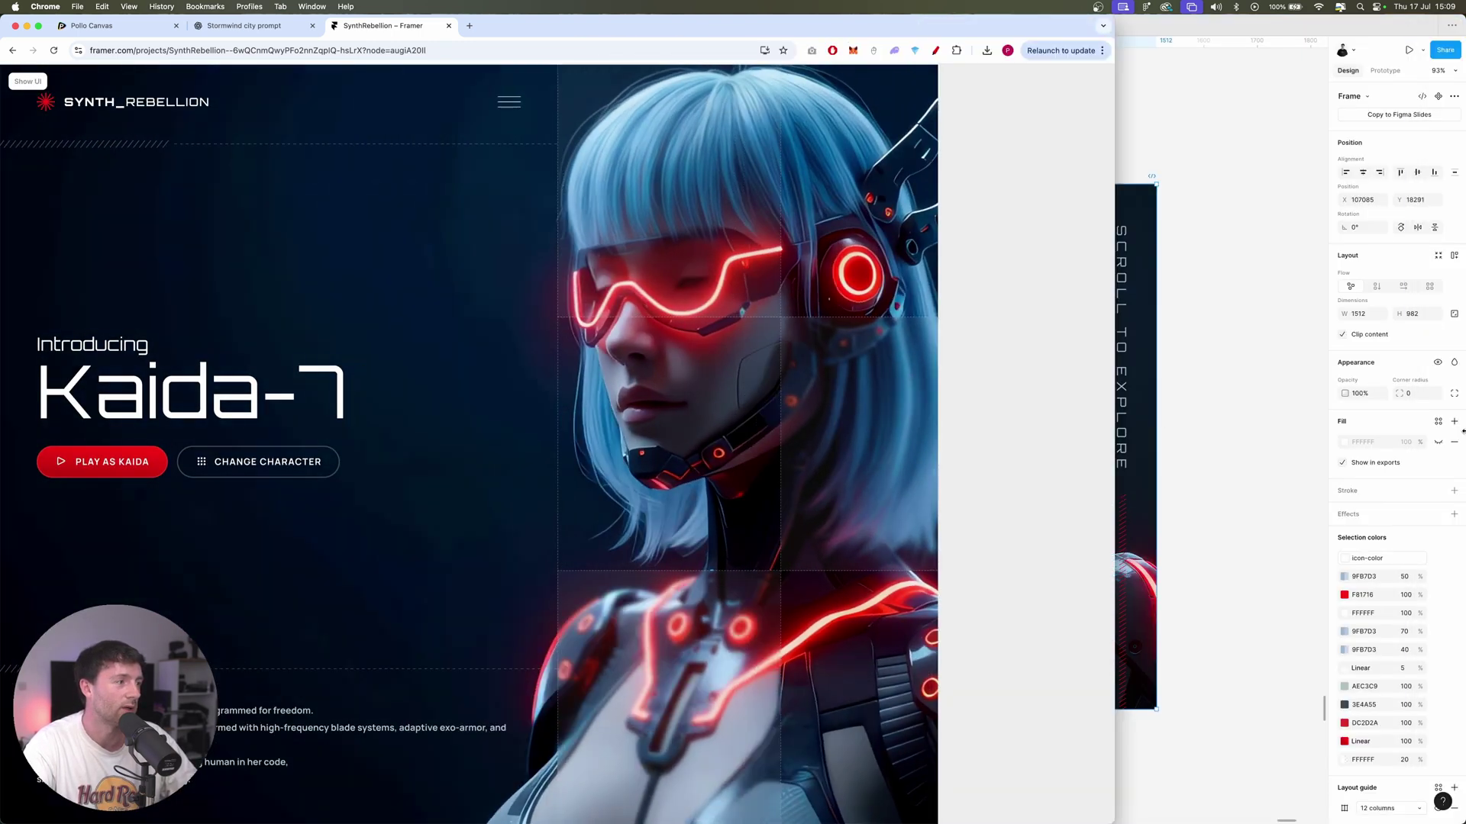
key(super+backslash)
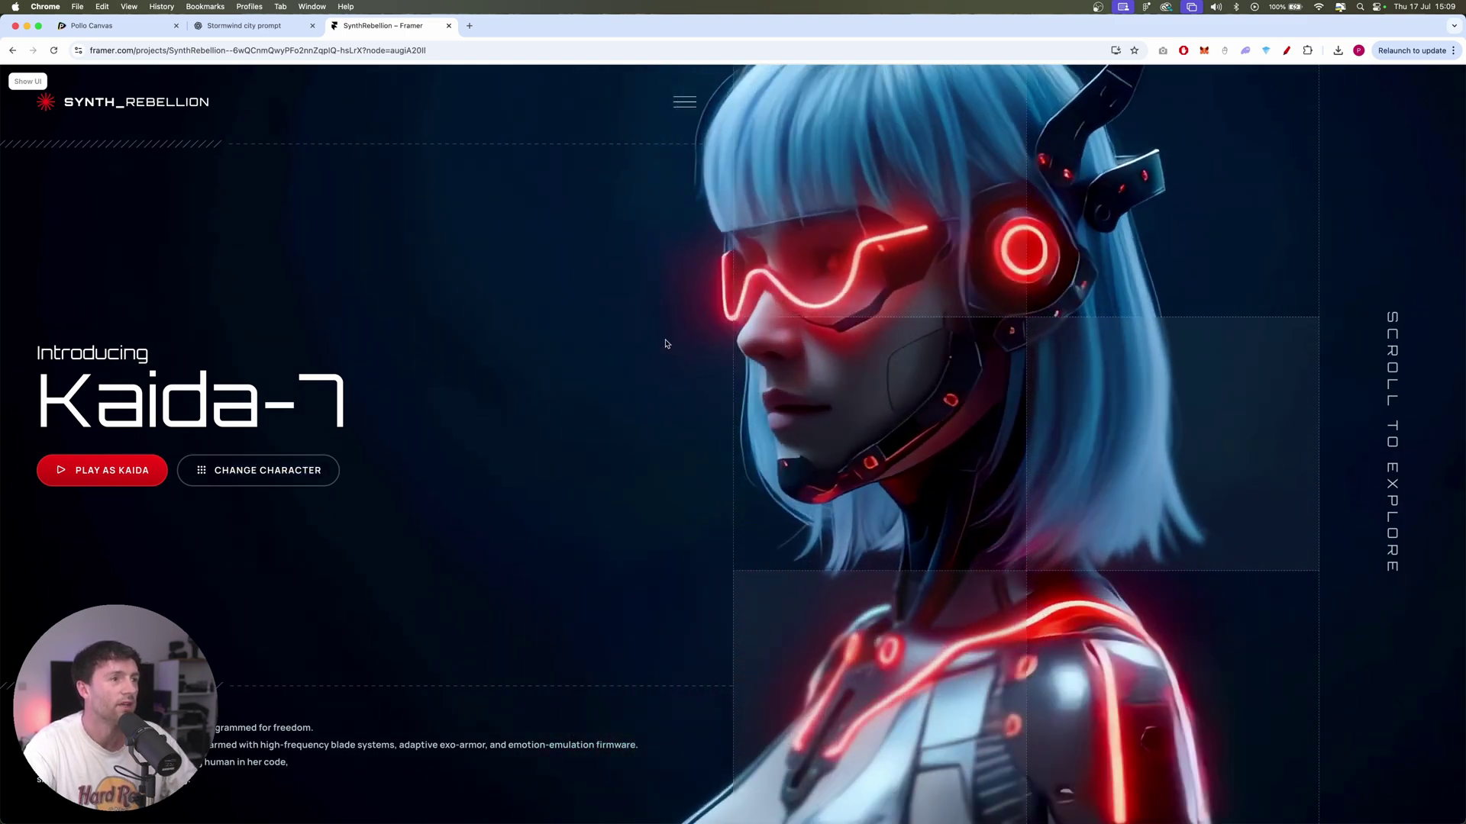
Step: Narrow the Chrome window to phone width beside the Figma hero frame
drag(1463, 210, 287, 229)
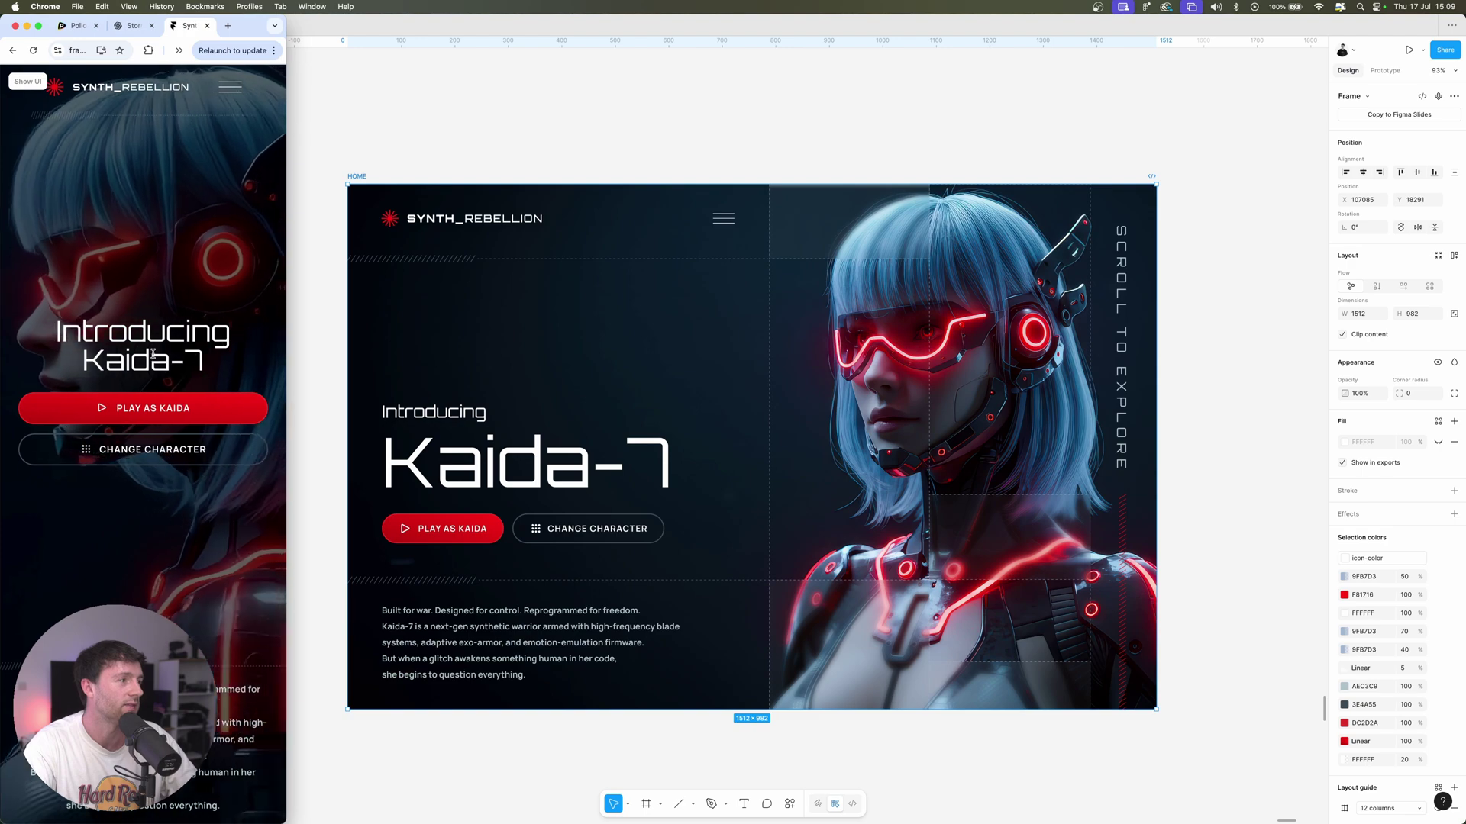